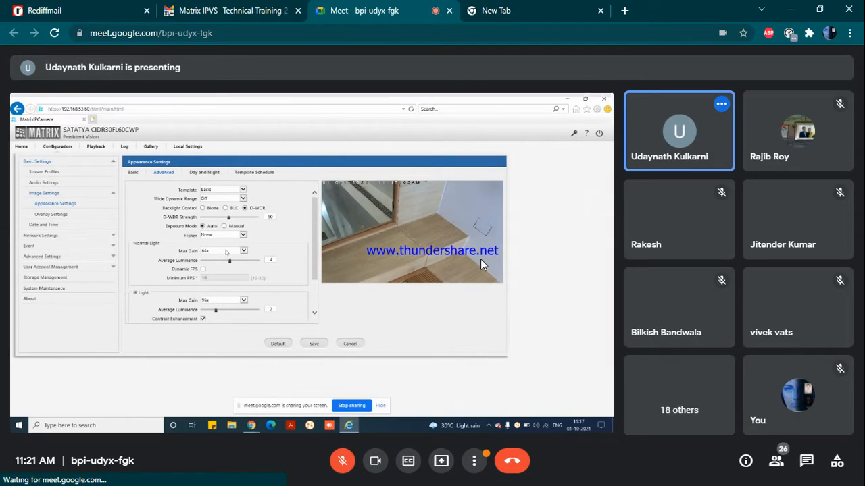
Step: Dismiss the browser's page menu and switch the meeting layout to Spotlight
right_click(480, 259)
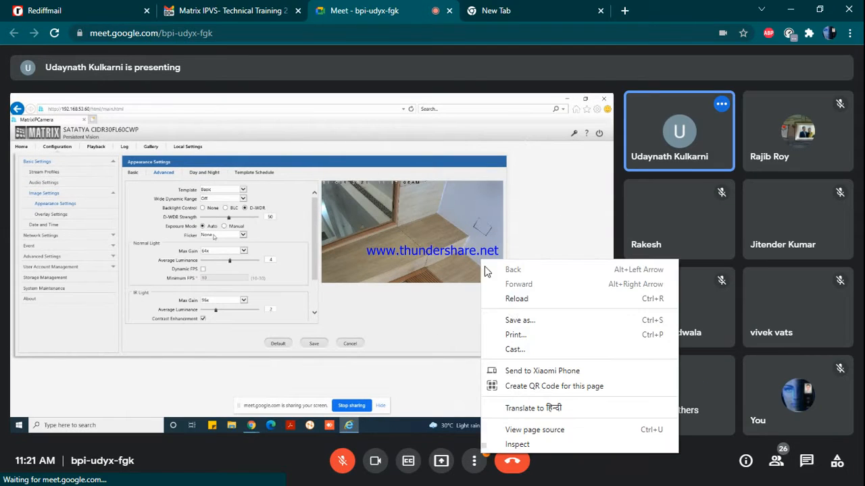
right_click(560, 200)
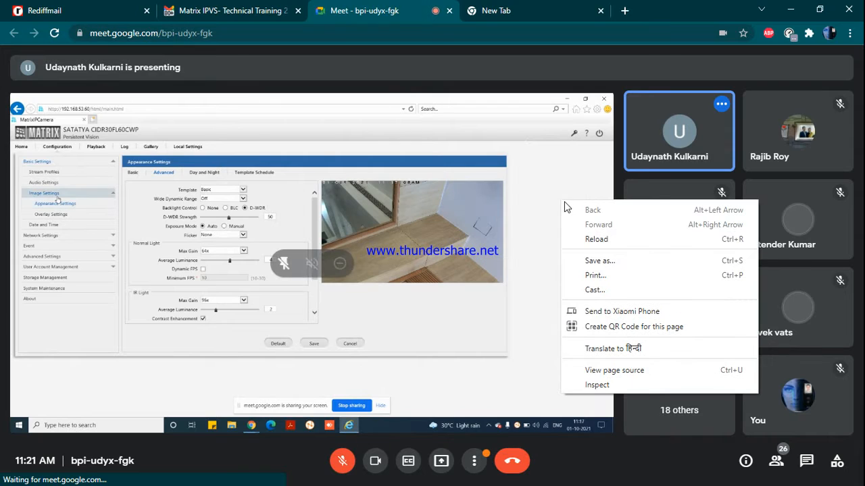
left_click(473, 467)
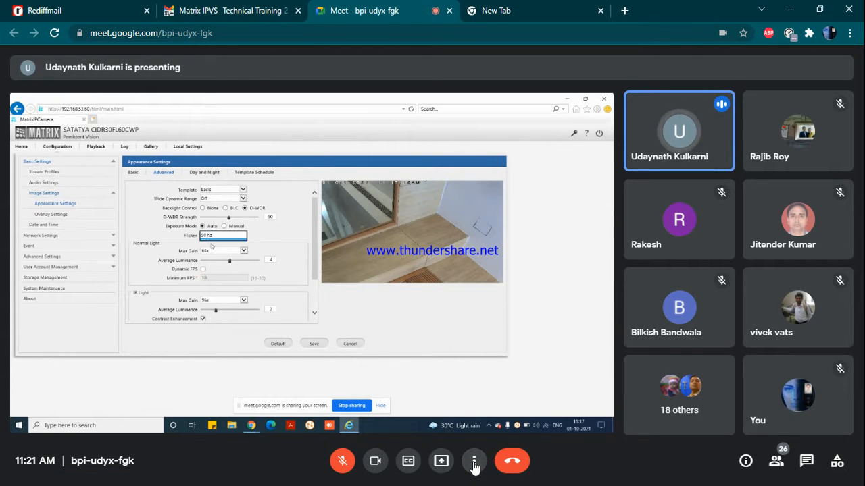
left_click(474, 462)
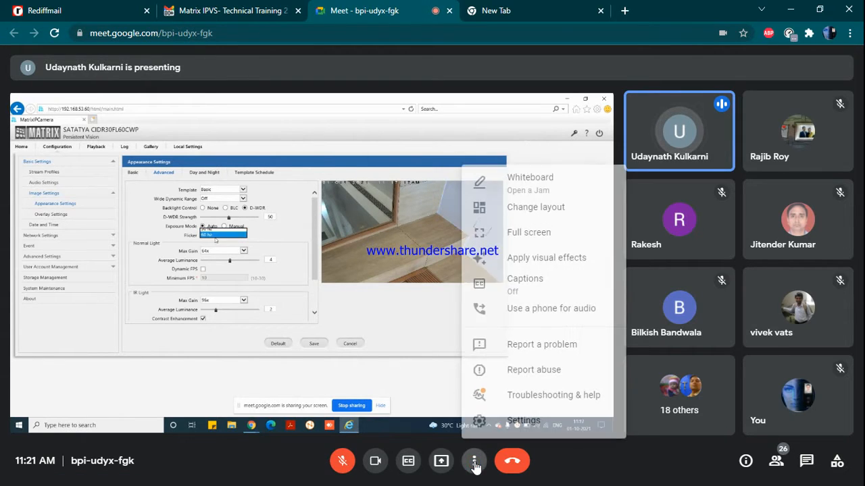
left_click(522, 211)
mouse_move(522, 215)
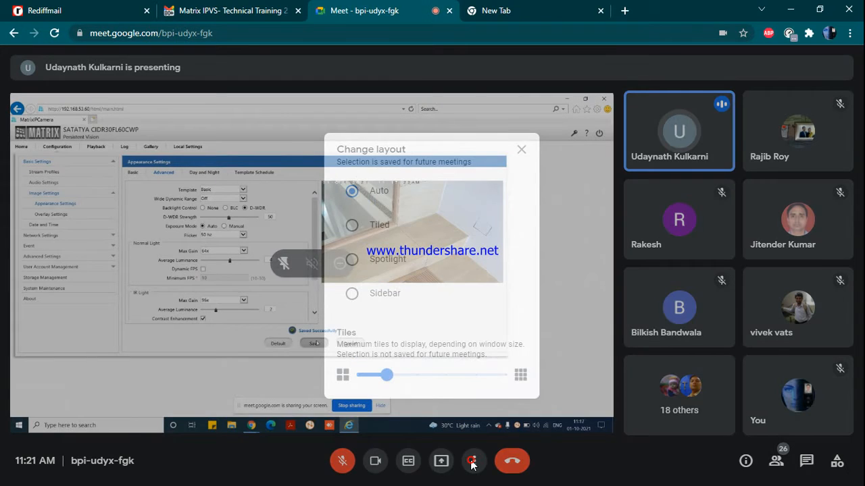
left_click(474, 464)
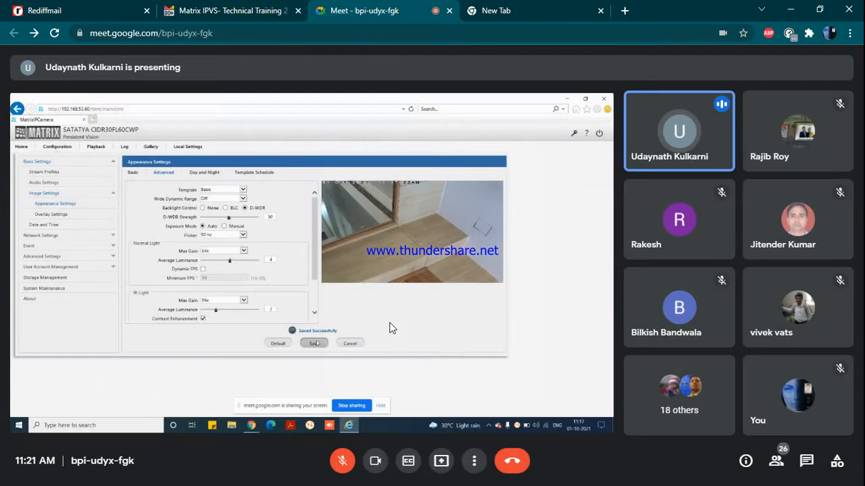
left_click(474, 463)
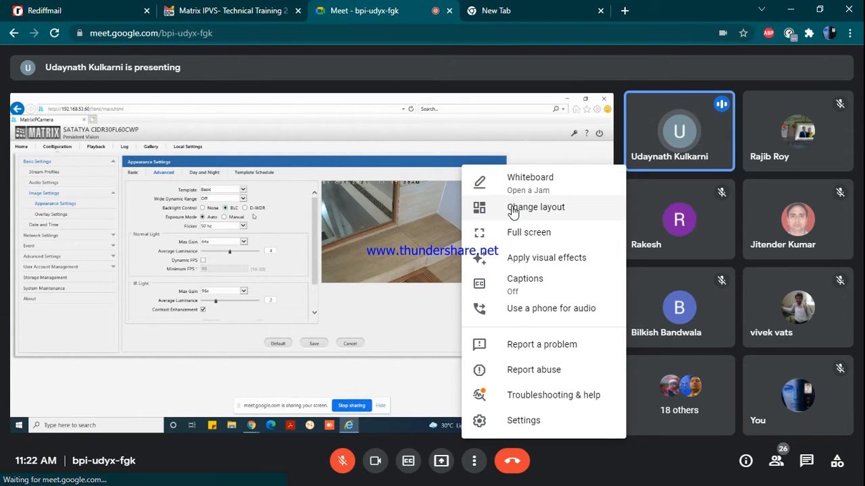
left_click(513, 209)
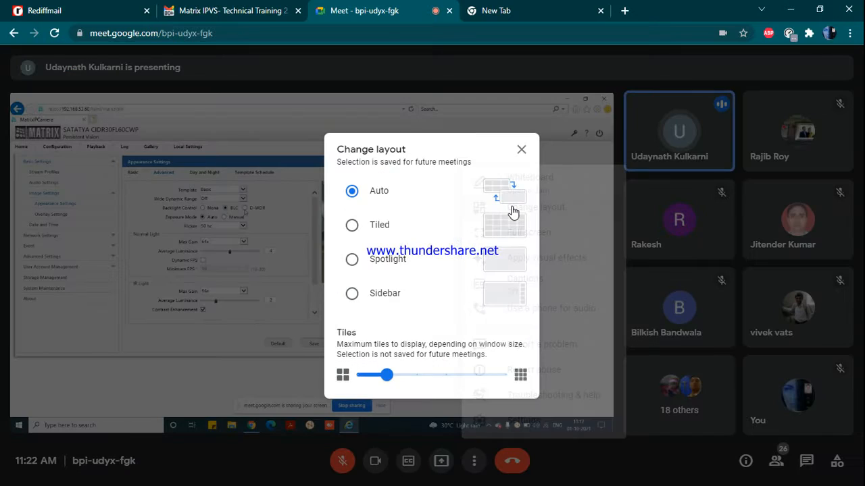
left_click(354, 264)
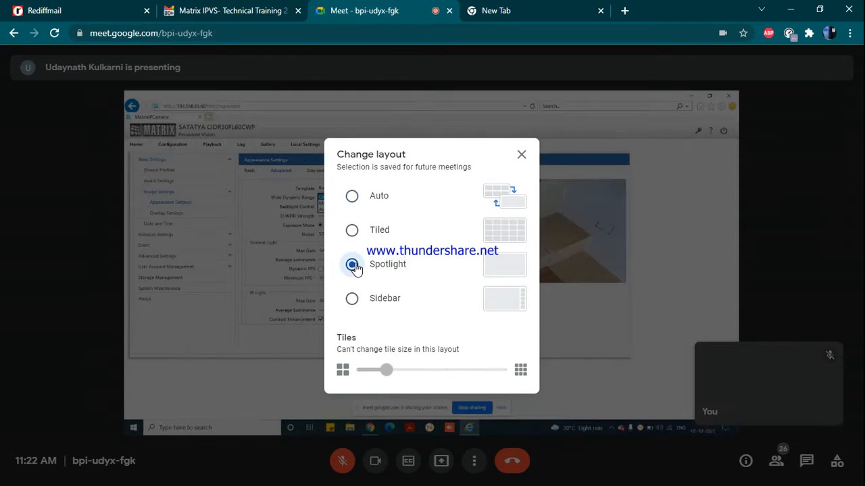
Step: Close the layout options and show the shared camera settings presentation full screen
left_click(706, 202)
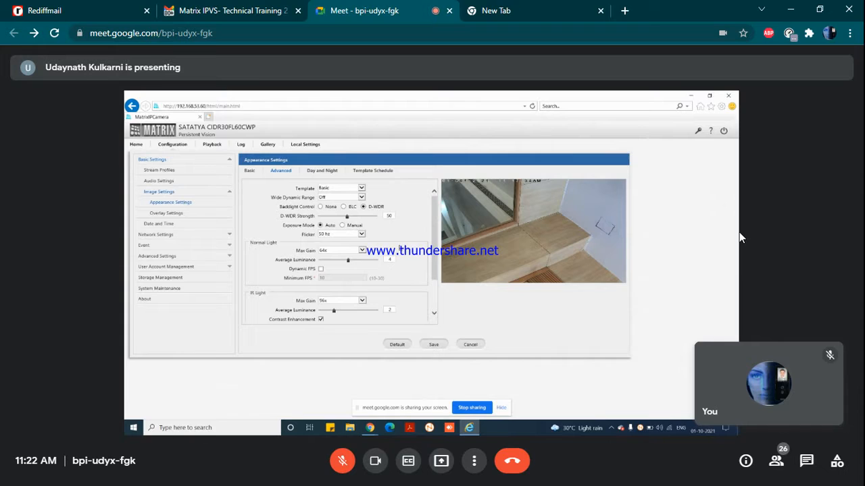
double_click(662, 235)
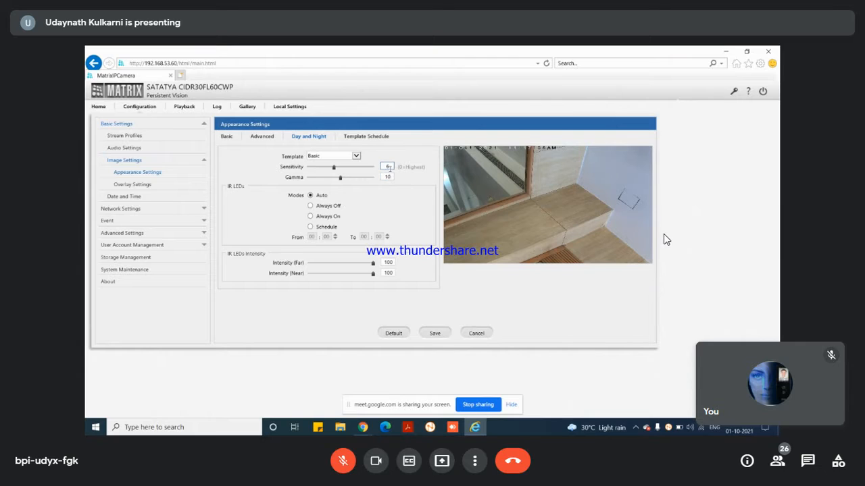
Step: Double-click the shared presentation while the presenter moves to Network Settings > NAS Settings
double_click(388, 166)
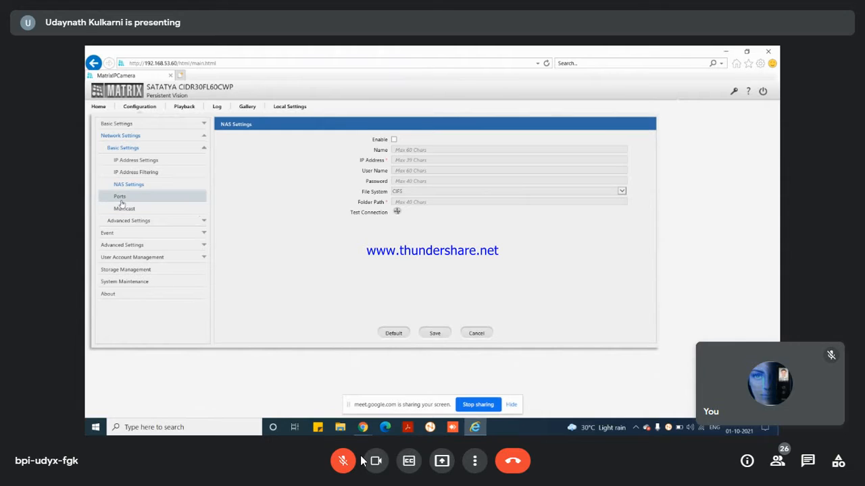
Step: Unmute the microphone from the bottom toolbar
left_click(331, 453)
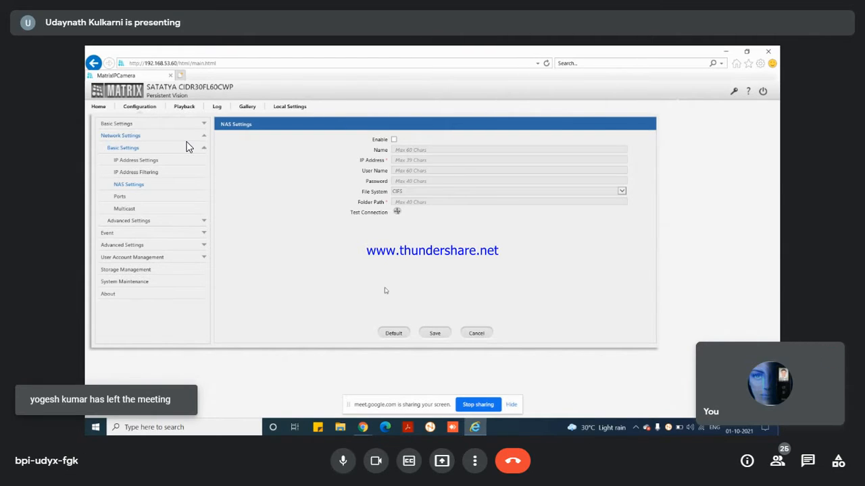
Step: Turn the camera off with Ctrl+E, leaving the microphone on
key("ctrl+e")
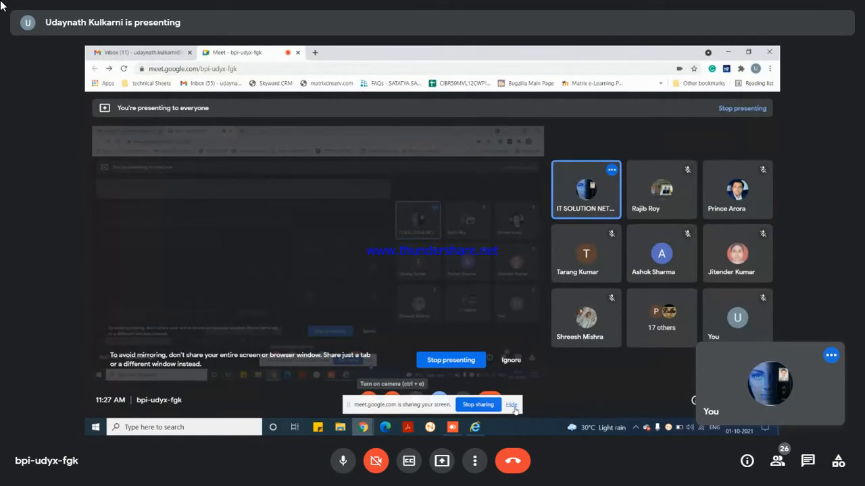
Step: Mute and then unmute your microphone while the presenter saves the Recording schedule
left_click(336, 468)
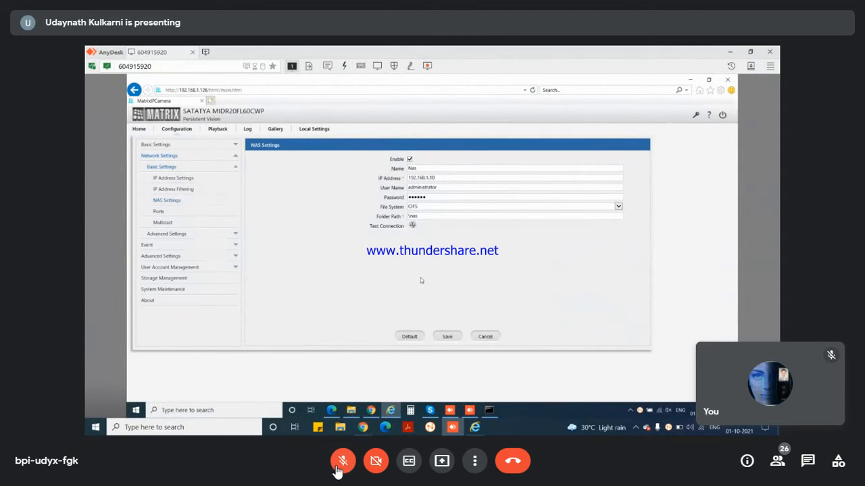
left_click(337, 466)
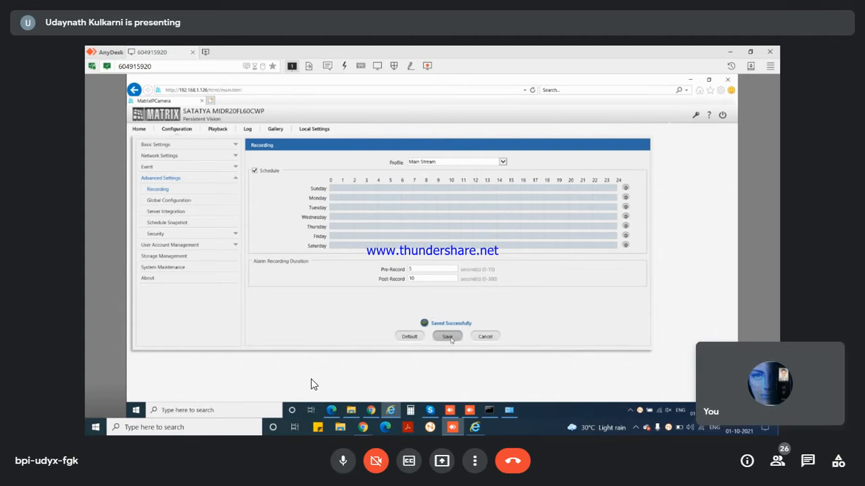
Step: Click in the shared screen as the presenter opens the second camera's NAS Settings page
left_click(183, 201)
left_click(169, 191)
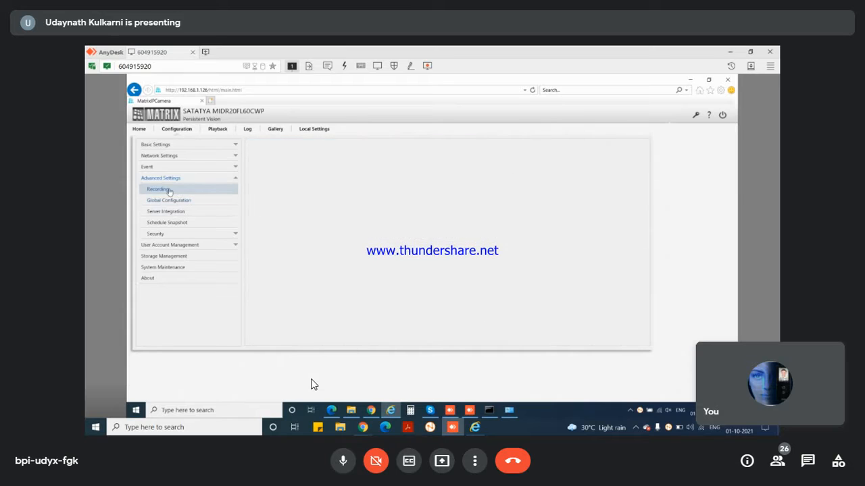
left_click(218, 130)
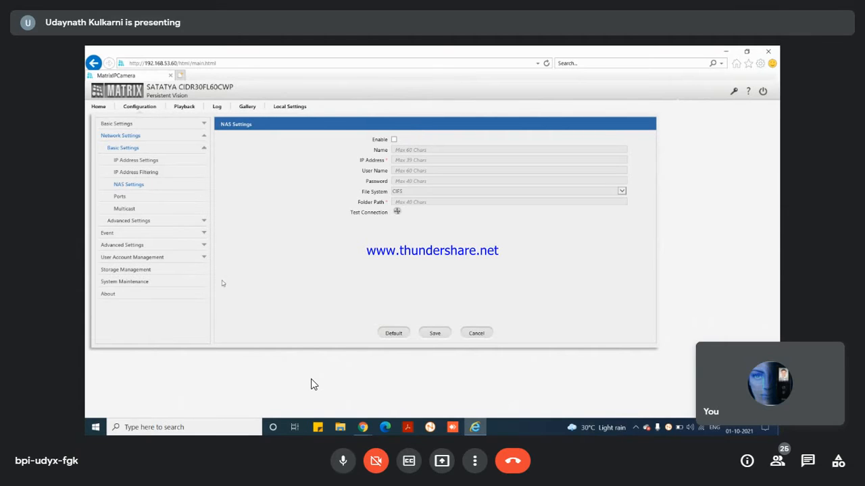
left_click(170, 220)
left_click(159, 160)
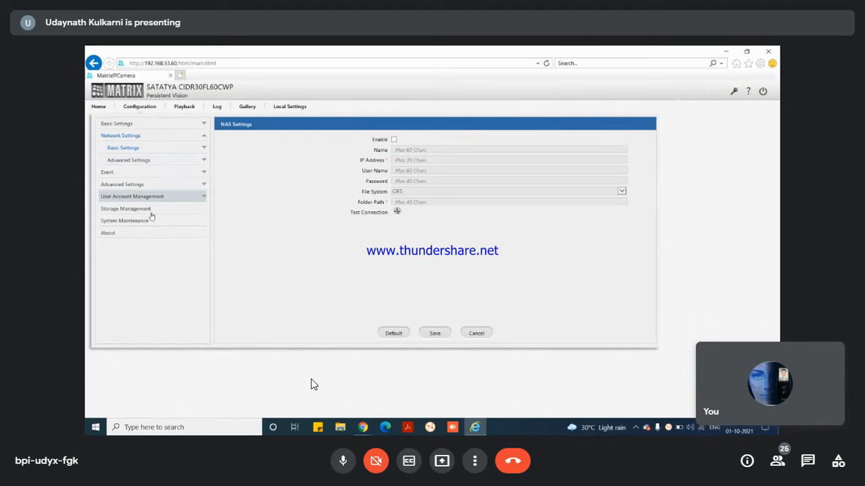
left_click(137, 126)
left_click(137, 127)
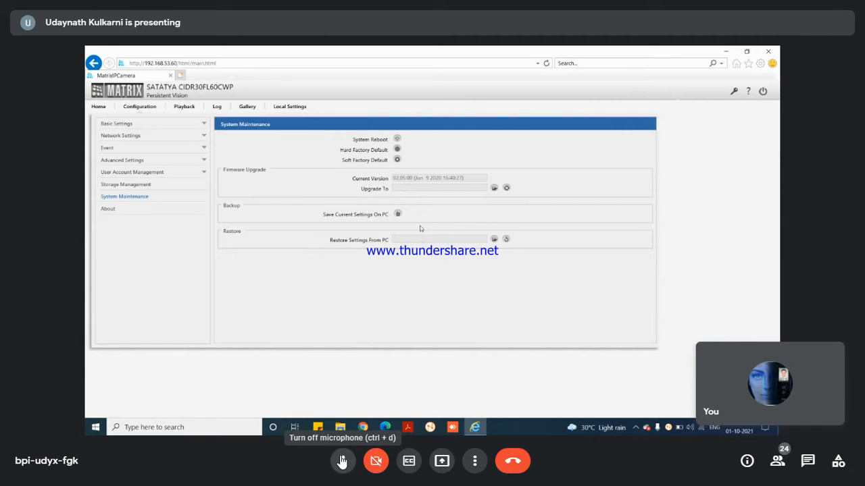
Step: Show the camera's About details and expand Event > Event Servers to list FTP, E-MAIL, SMS, TCP, SNMP
left_click(130, 212)
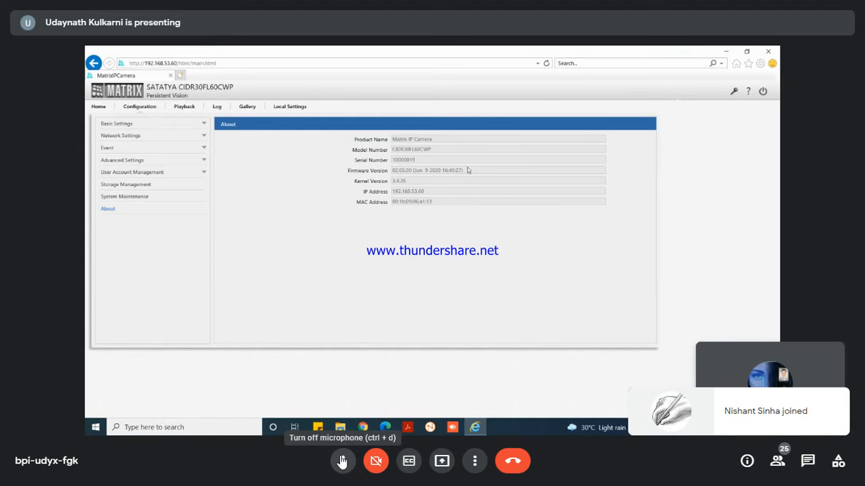
left_click(154, 147)
left_click(152, 161)
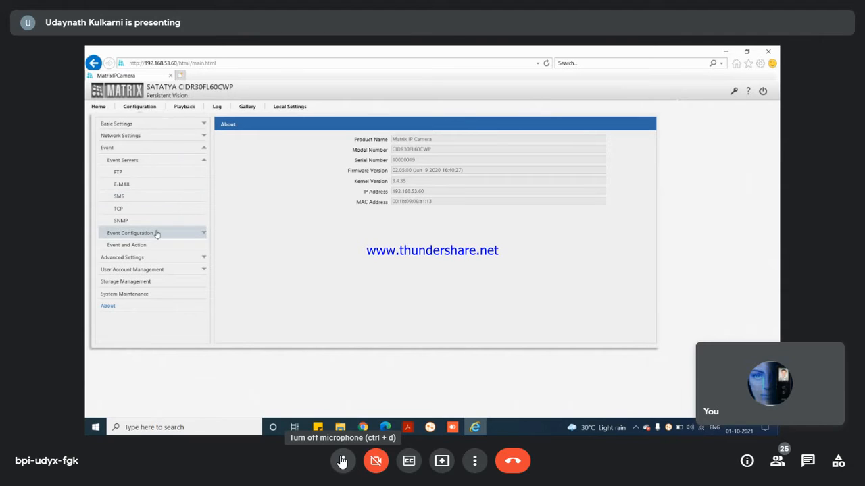
Step: Enable the FTP event server, select its Folder Name field, then enable the E-MAIL server
left_click(139, 174)
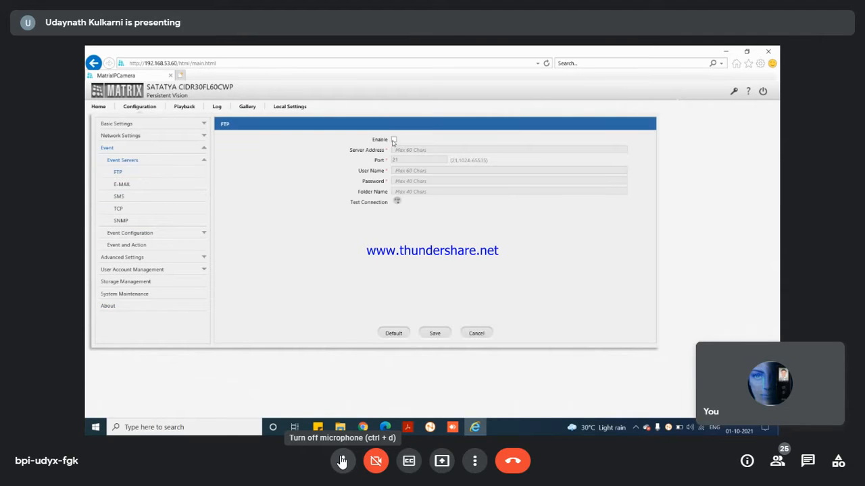
left_click(394, 139)
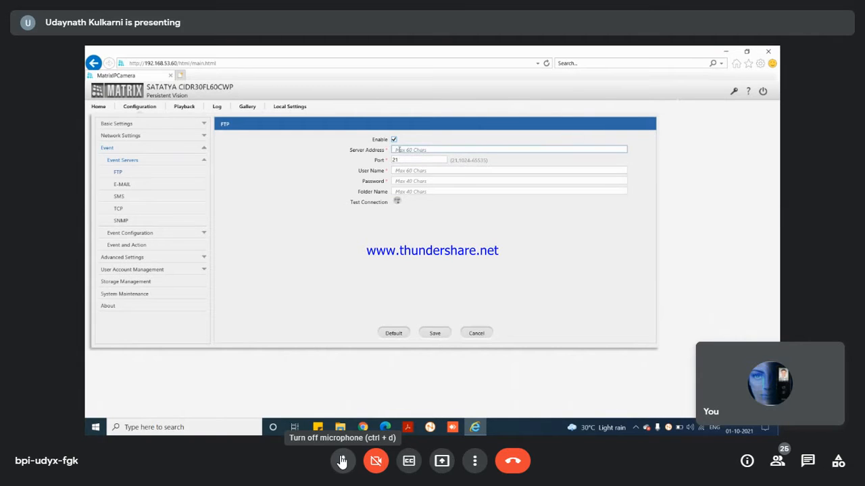
left_click(400, 191)
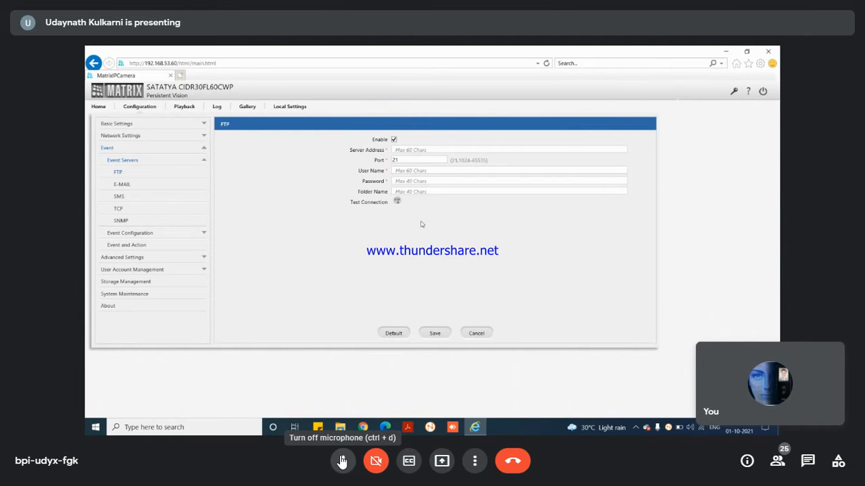
left_click(123, 184)
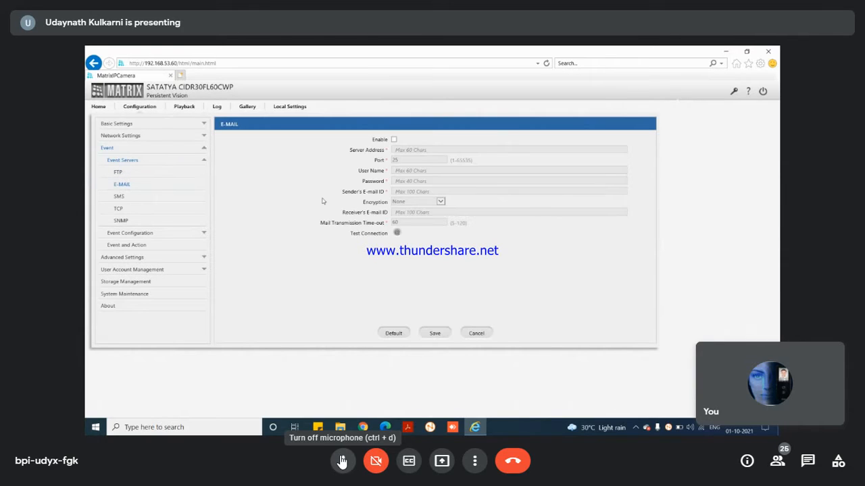
left_click(394, 140)
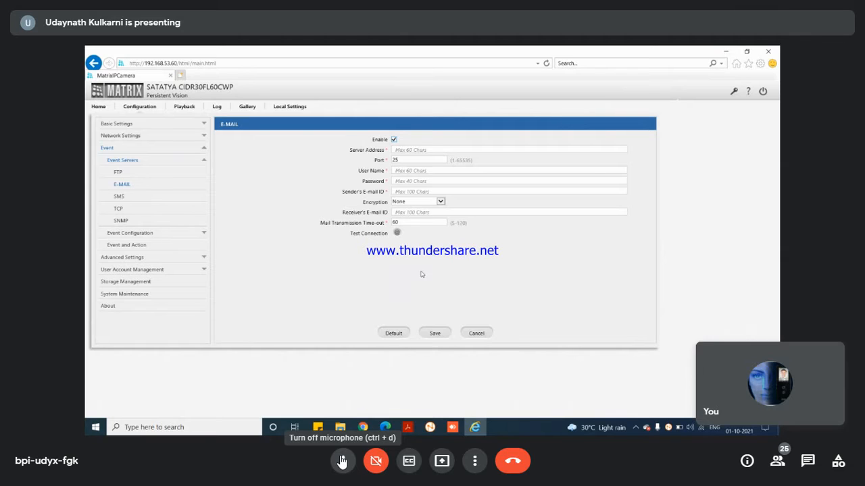
Step: View the SMS server settings, then expand Event Configuration and open Motion Detection
left_click(168, 200)
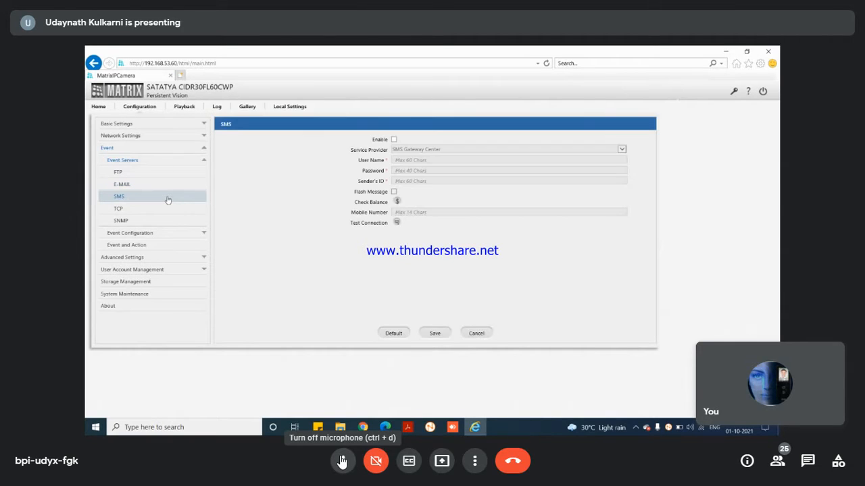
left_click(201, 235)
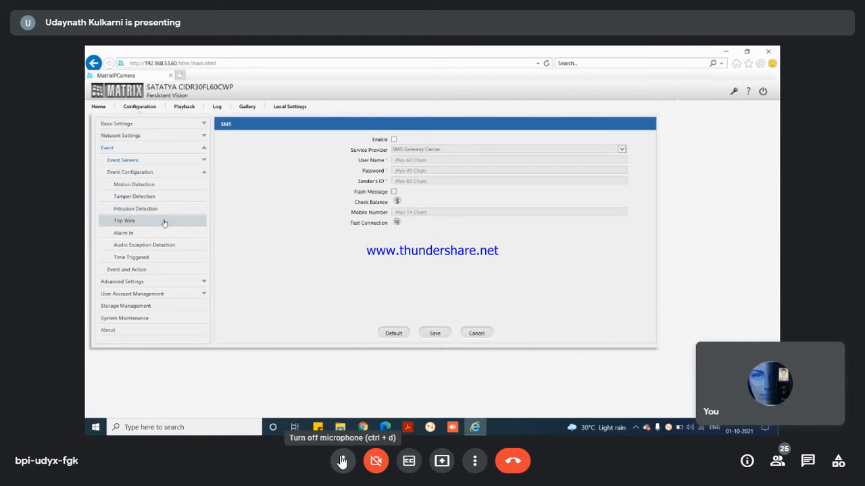
left_click(160, 185)
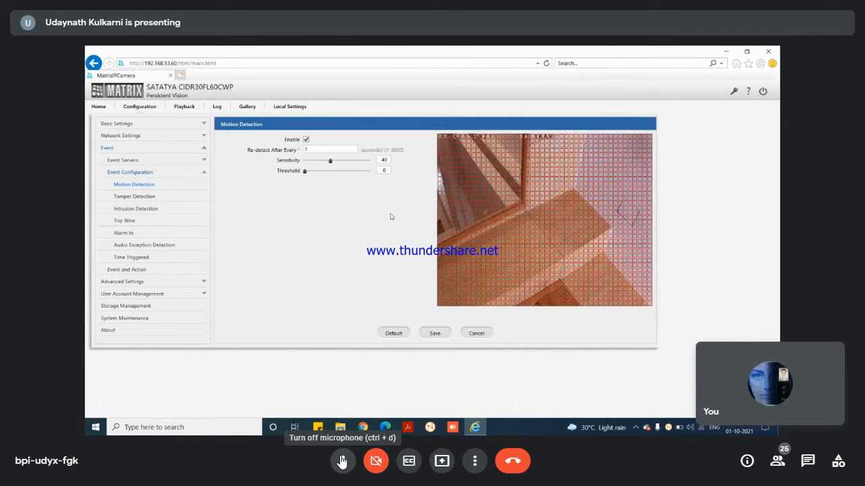
Step: Log out of the shared camera's web page using the power icon at top right
left_click(765, 91)
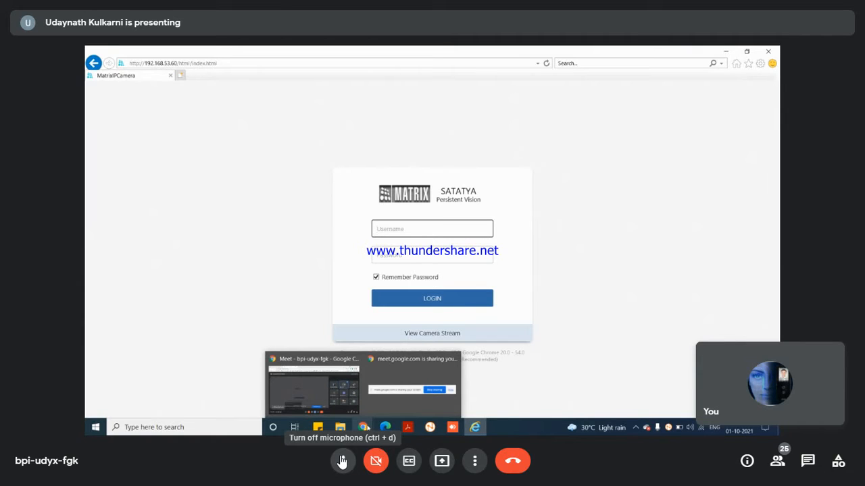
Step: Dismiss the window previews and keep watching the presenter's SATATYA client on the shared screen
left_click(684, 356)
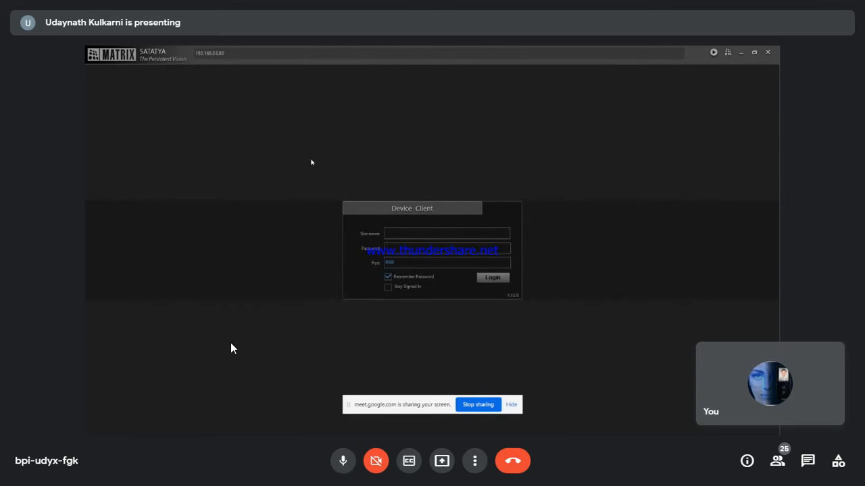
left_click(238, 54)
Step: Follow the presenter from Camera Search to the Add Camera form for a MATRIX COMSEC camera
double_click(238, 54)
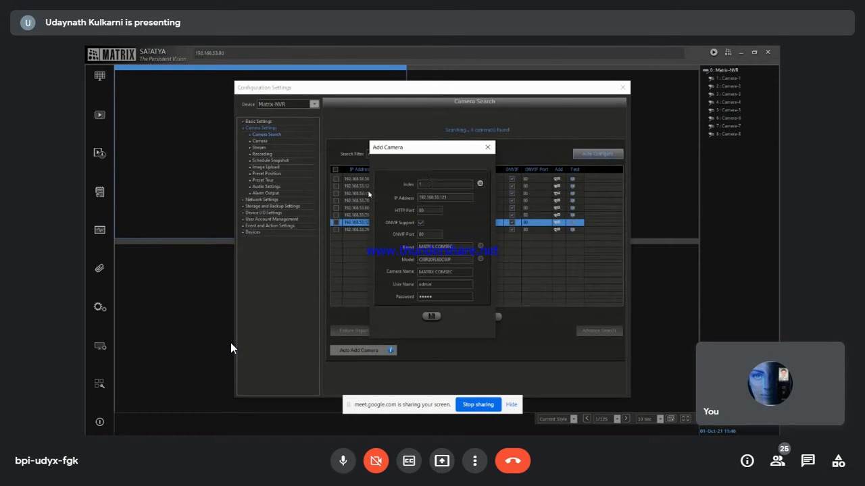
left_click(421, 223)
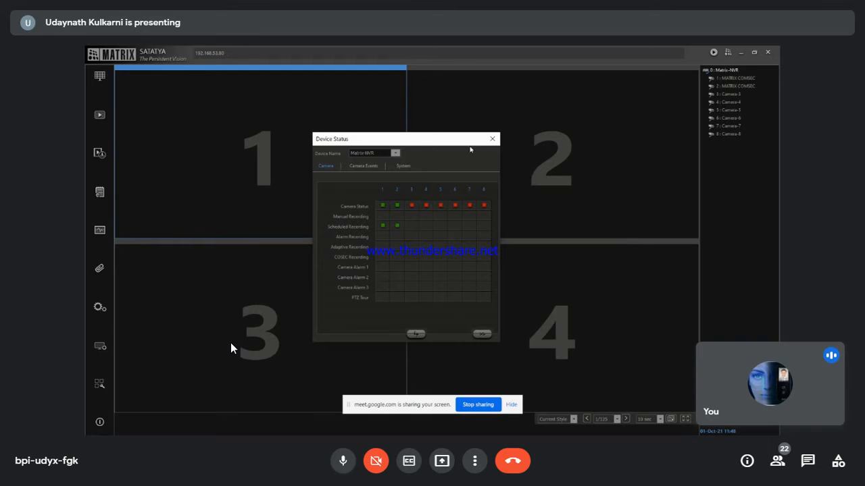
Step: Follow the presenter from Device Status back to the Camera Search list of eight cameras
left_click(492, 143)
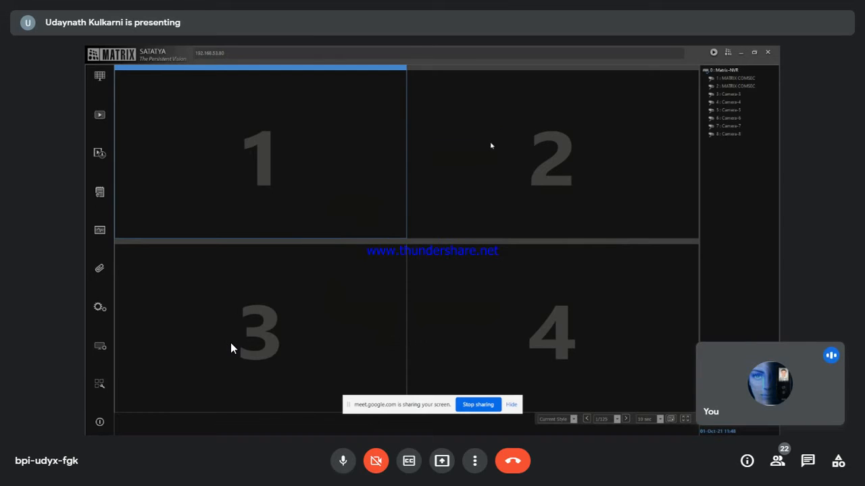
left_click(106, 300)
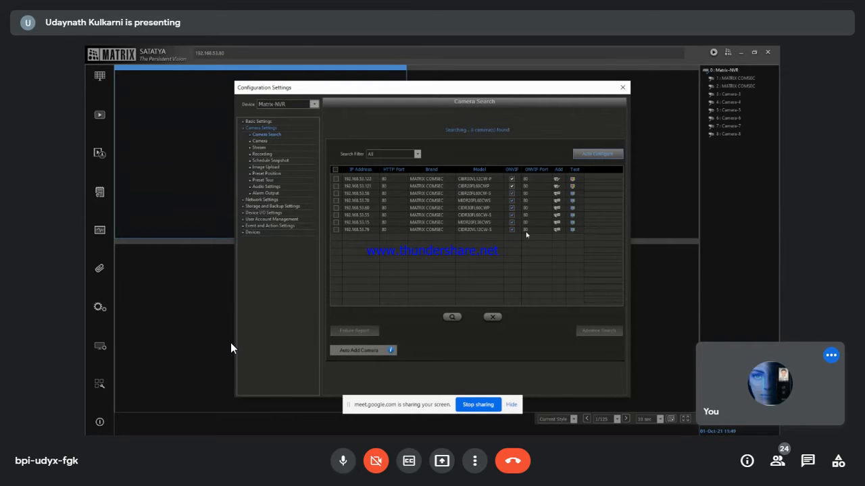
Step: Mute your microphone, then unmute it
left_click(338, 471)
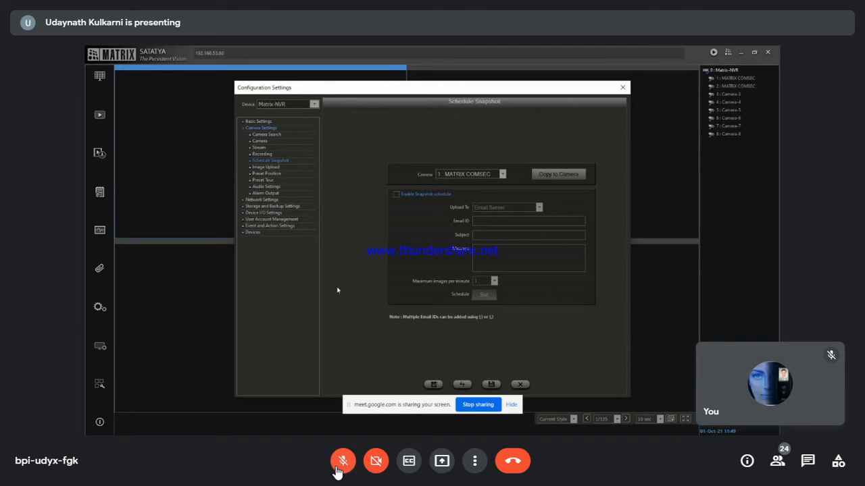
left_click(338, 472)
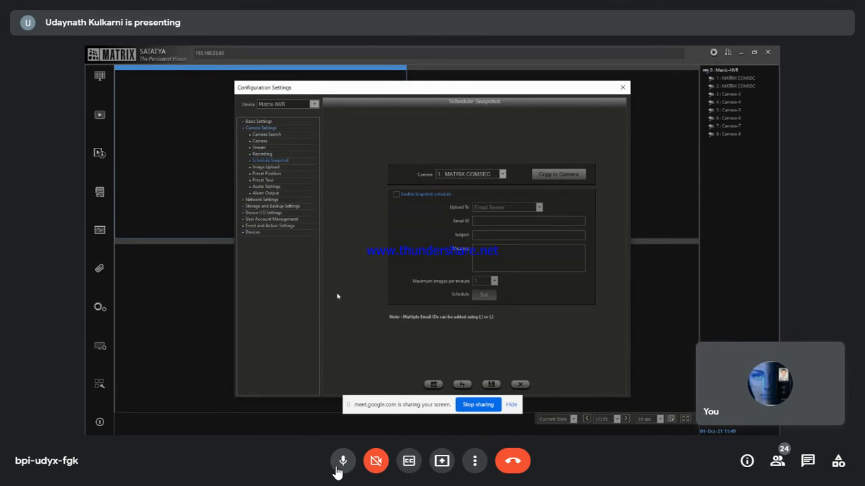
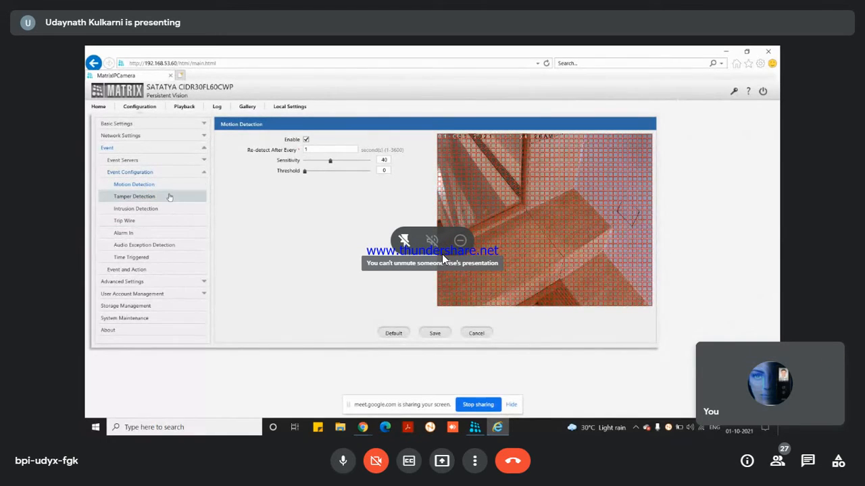
Step: Turn on tamper detection, change the re-detect interval from 60 to 5 seconds, and save
left_click(169, 197)
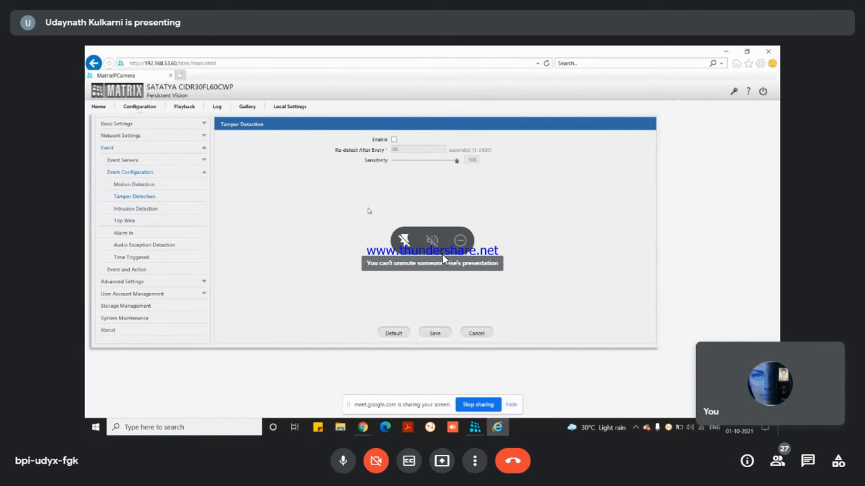
left_click(393, 140)
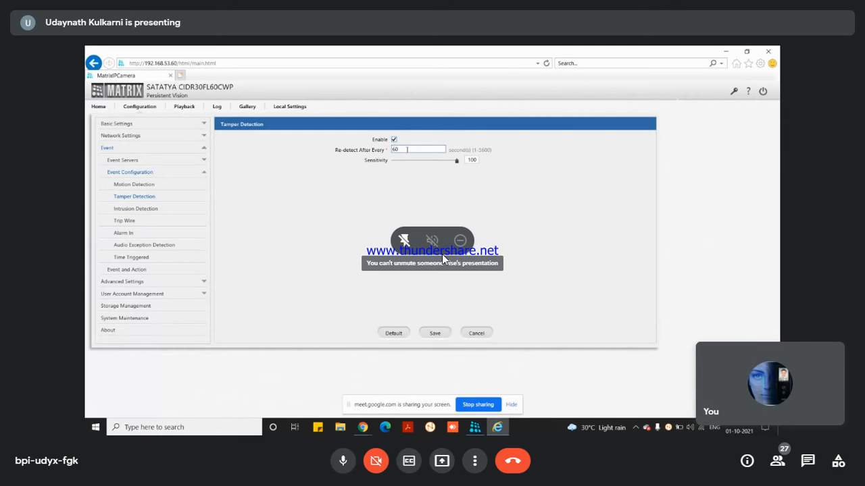
left_click_drag(401, 149, 358, 160)
type("5")
left_click(434, 333)
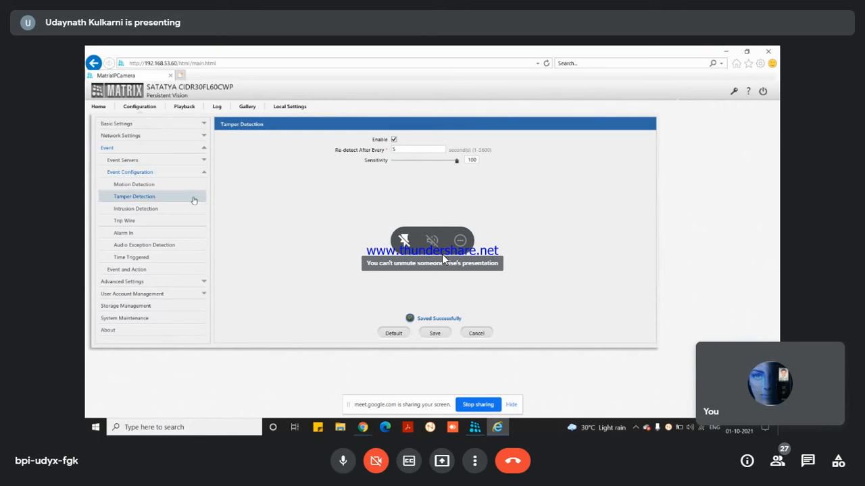
left_click(162, 208)
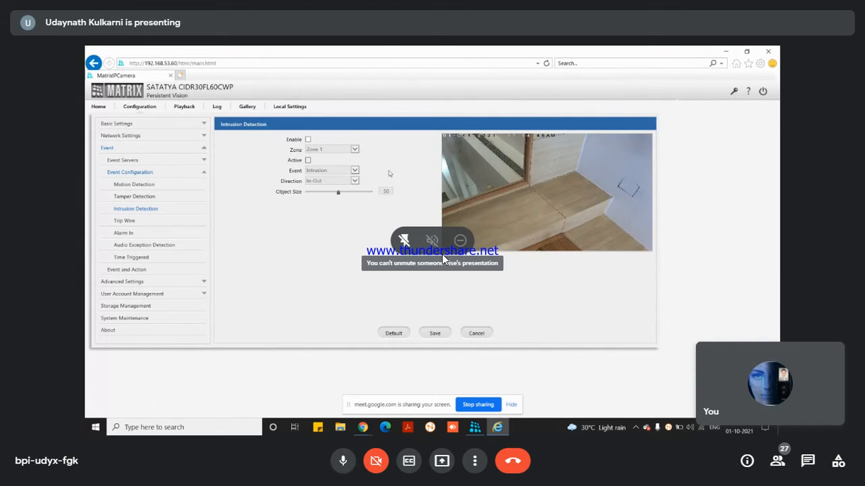
Step: Tick Enable and Active for intrusion detection on Camera-3
left_click(308, 140)
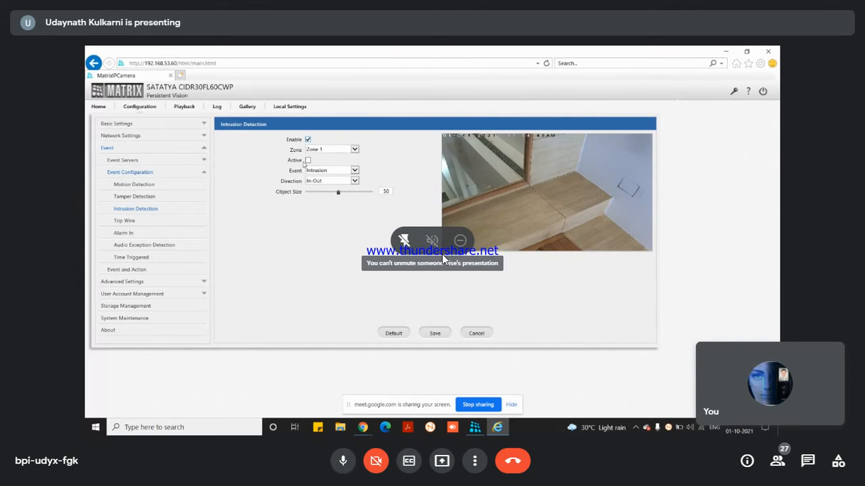
left_click(308, 160)
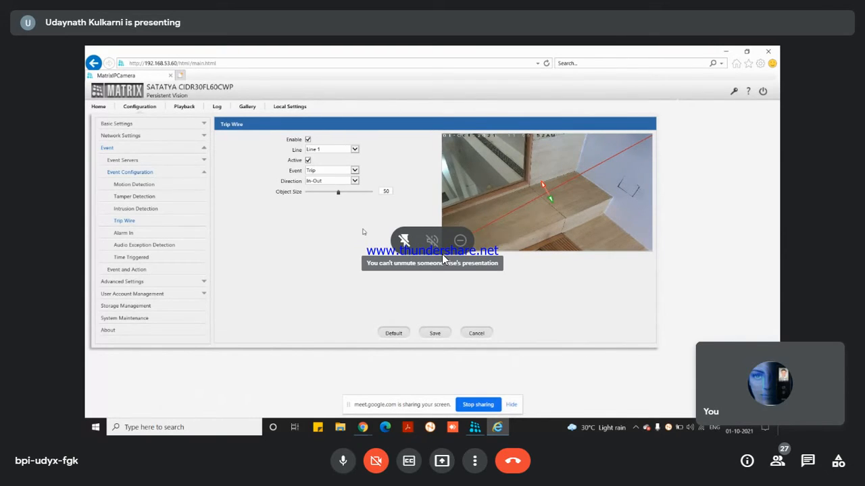
Step: Save the Trip Wire settings with the diagonally repositioned line
left_click(434, 333)
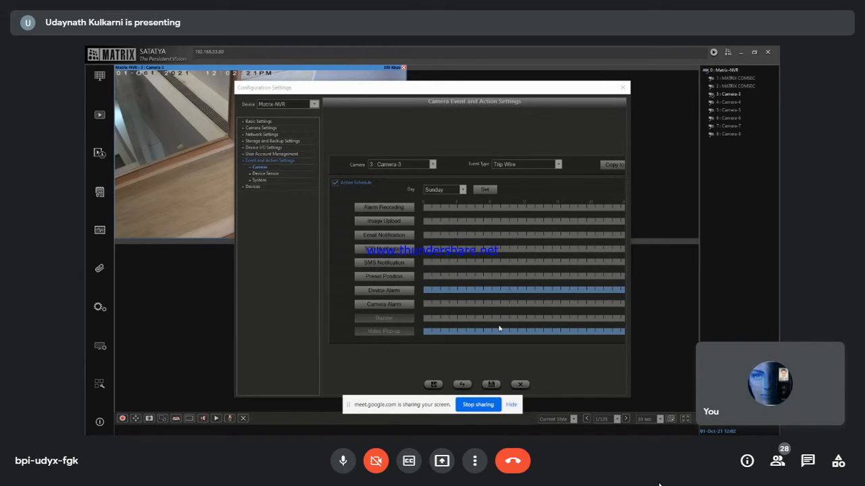
Step: Launch Paint by searching 'paint' in the Windows start search
key("super")
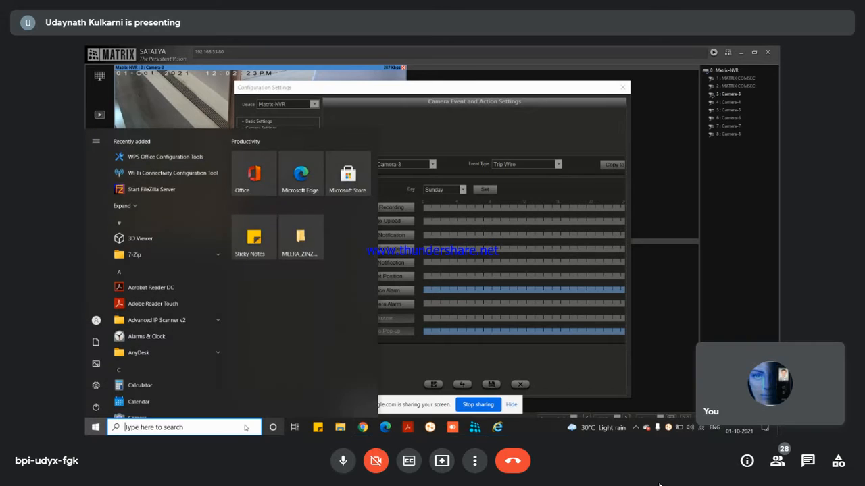
left_click(243, 425)
type("pain")
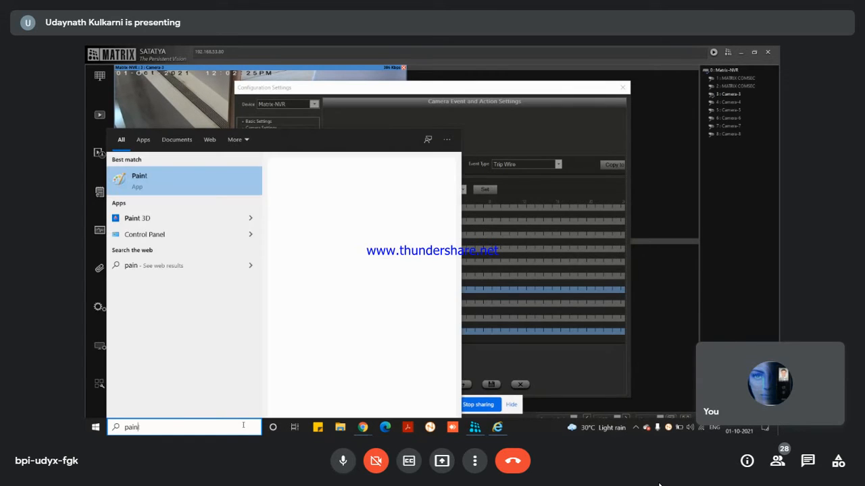
type("t")
key("Return")
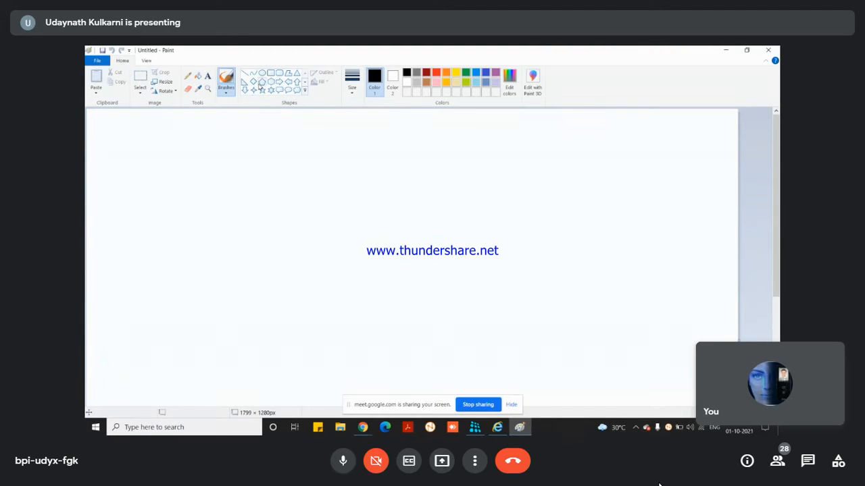
Step: Draw an oval on the left, a rectangle on the right, and a wide red-outlined rounded rectangle at the top
left_click(262, 73)
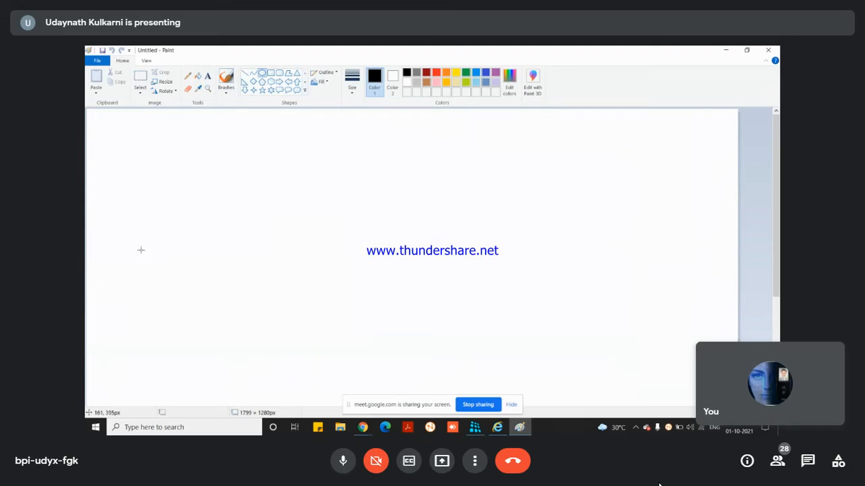
left_click_drag(135, 248, 229, 311)
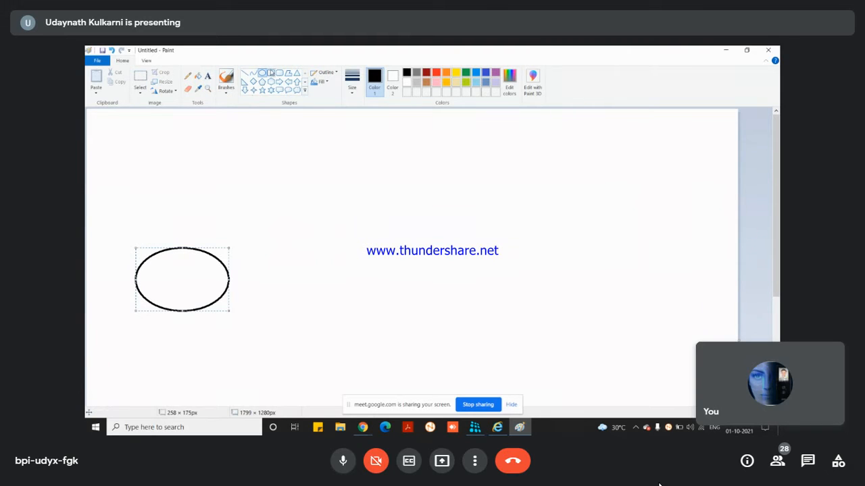
left_click(271, 73)
left_click_drag(477, 250, 579, 311)
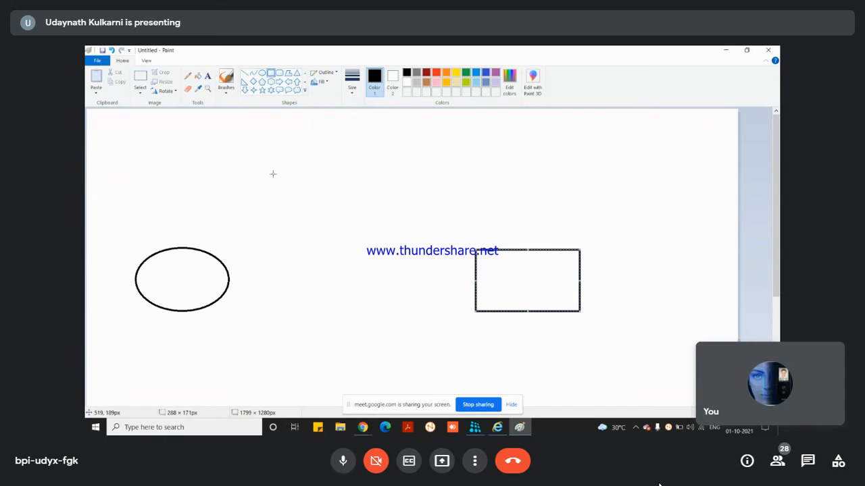
left_click(279, 74)
left_click_drag(241, 156, 465, 208)
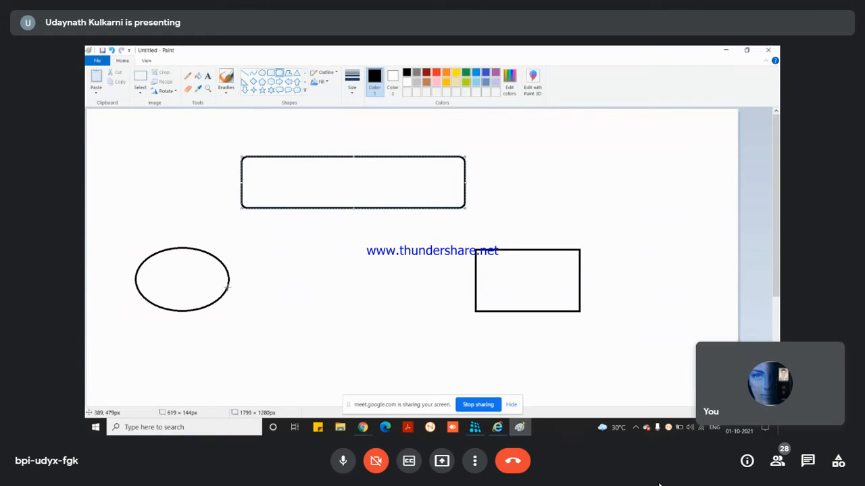
left_click(436, 72)
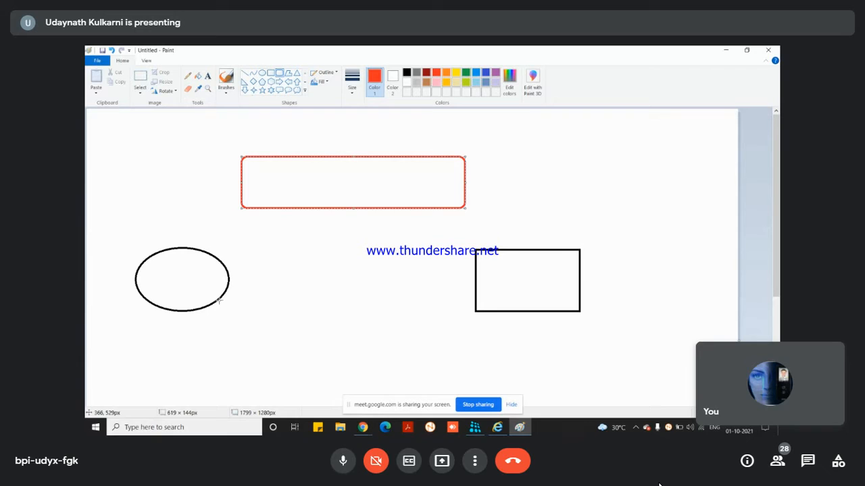
left_click_drag(218, 301, 228, 309)
Step: Undo the stray shape and draw a thickest-width red line from the ellipse to the rectangle
key("ctrl+z")
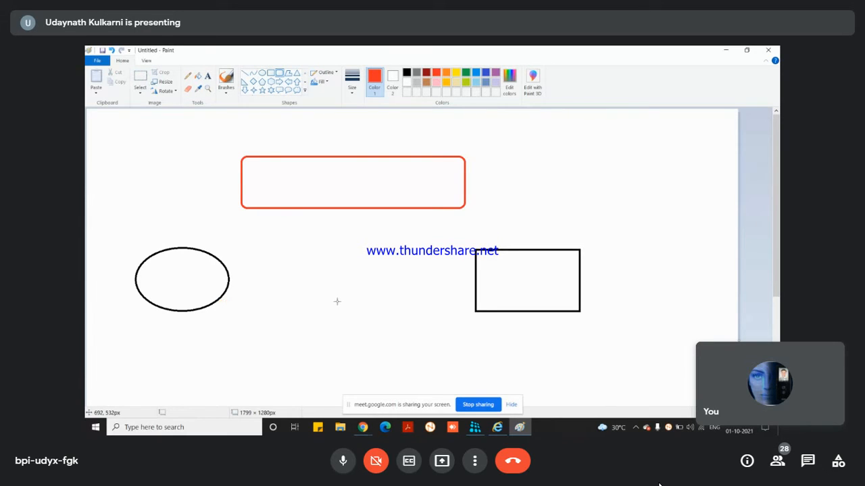
left_click(245, 73)
left_click(352, 81)
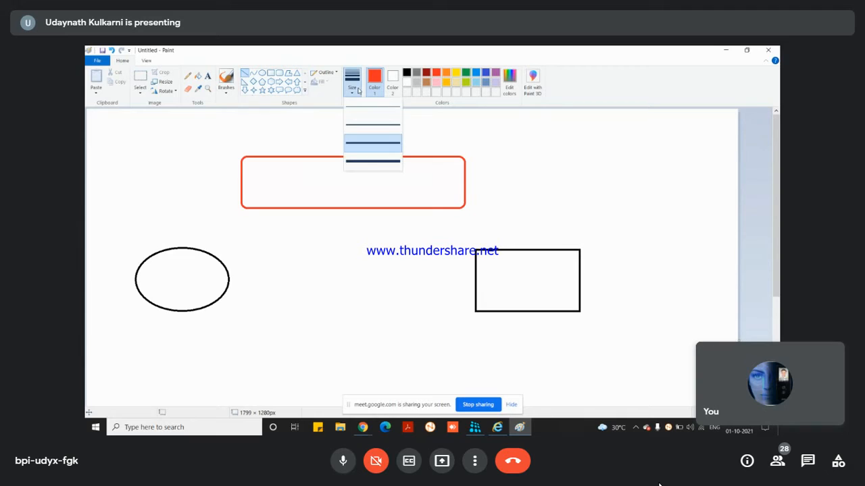
left_click(375, 162)
left_click_drag(216, 302, 476, 301)
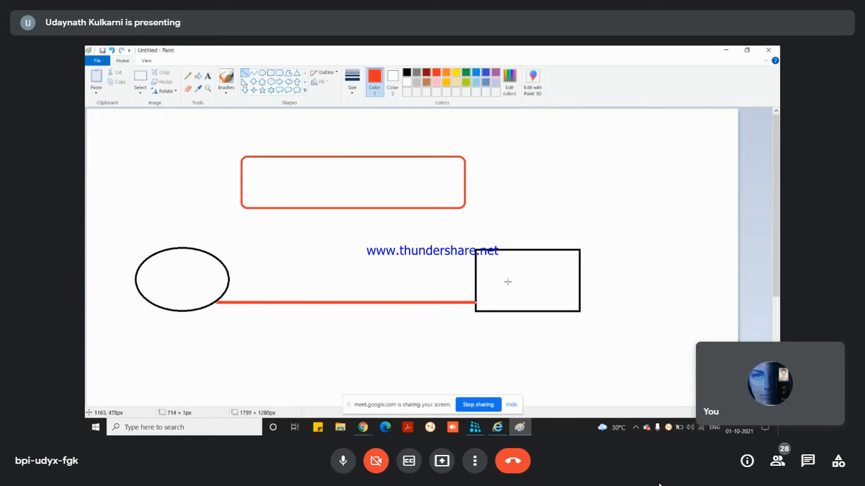
Step: Label the ellipse 'Sound out' and the black rectangle 'oower' (meant as power)
left_click(207, 76)
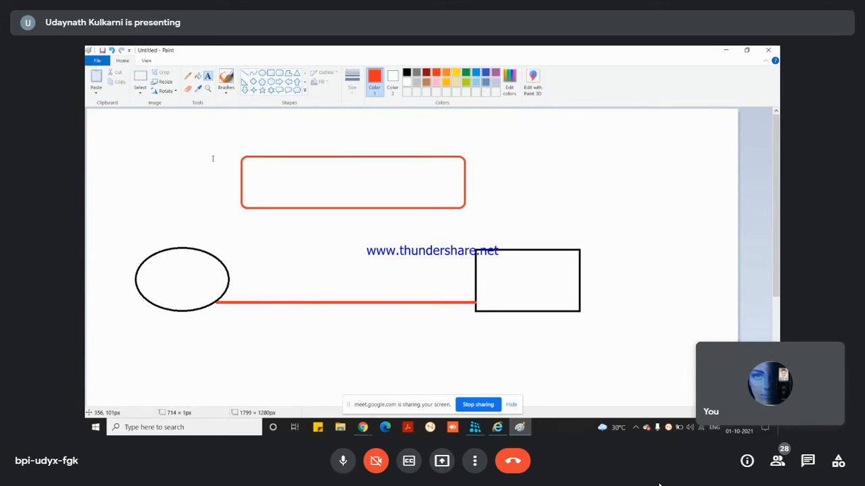
left_click(157, 280)
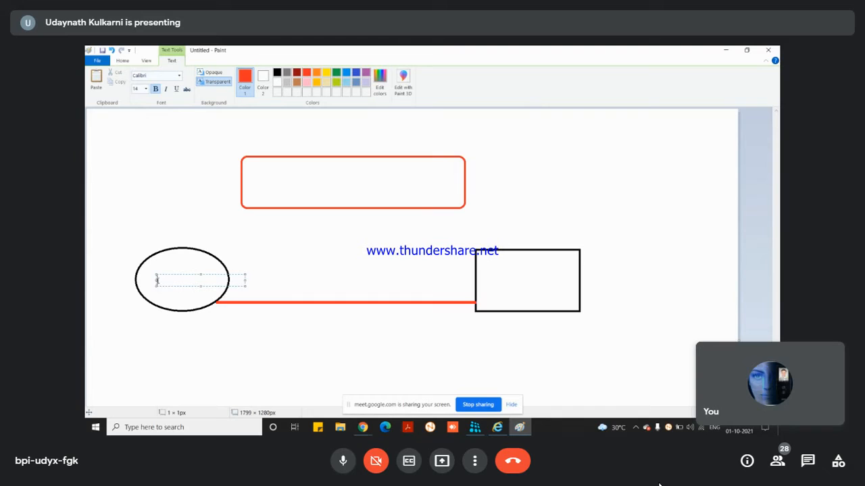
type("Sound out")
left_click(499, 272)
left_click(498, 272)
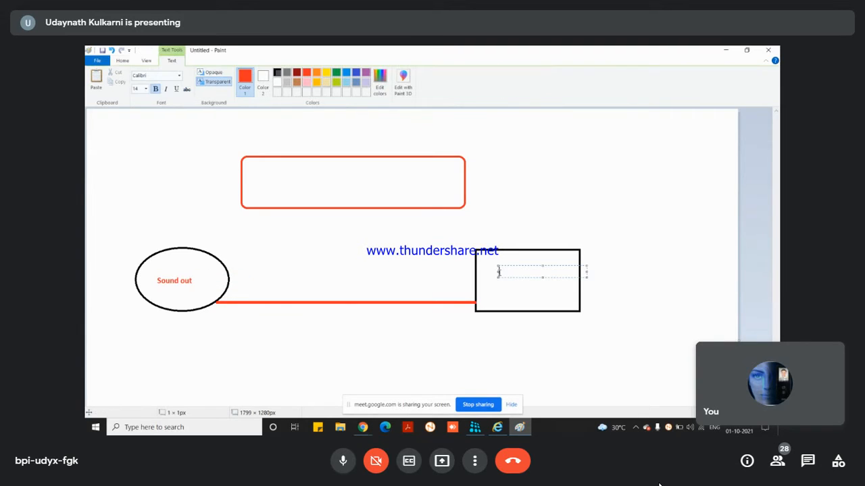
type("oo")
type("wer")
left_click(520, 295)
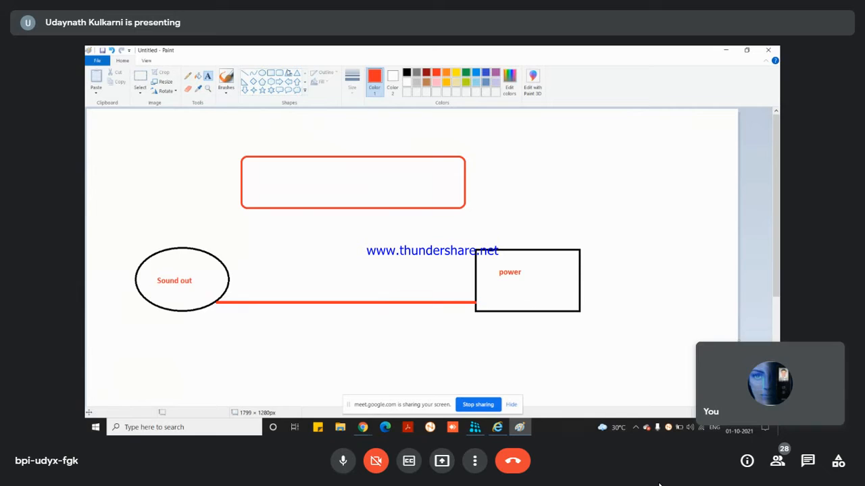
Step: Add the red label 'Alerm out' inside the red rounded box
left_click(209, 75)
left_click(310, 194)
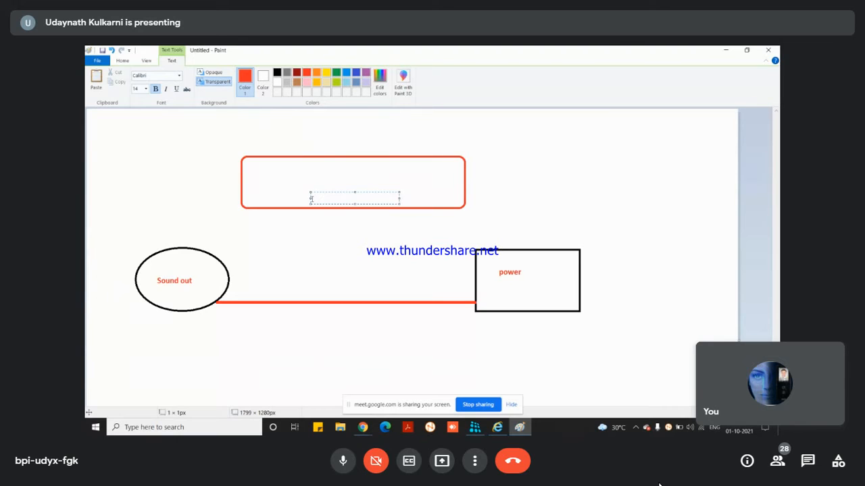
type("Alerm out")
left_click(332, 214)
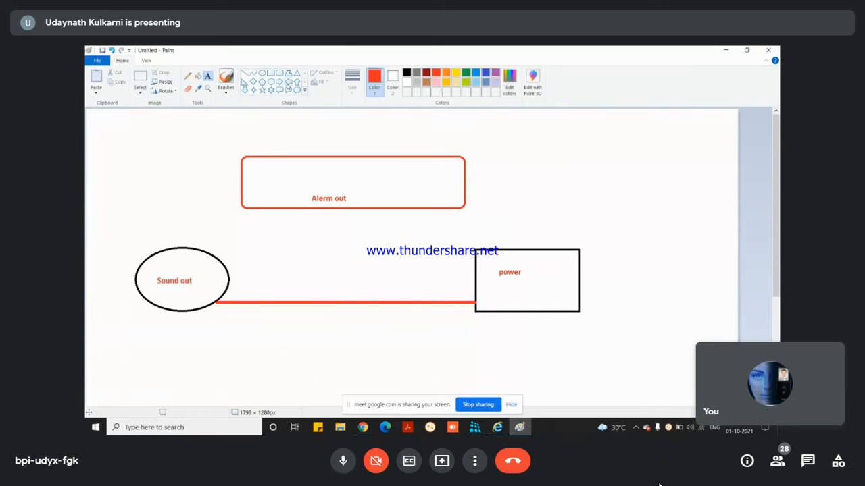
Step: Draw black lines linking the Sound out ellipse and the power box to the Alerm out box
left_click(244, 72)
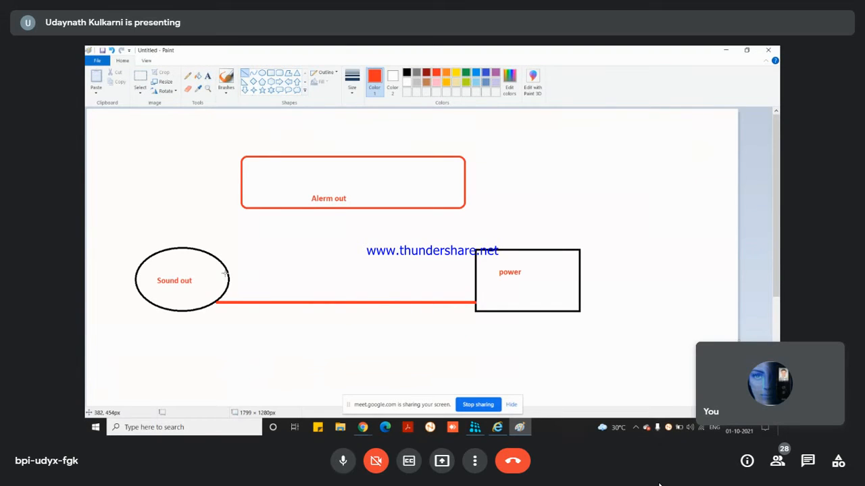
left_click_drag(225, 272, 307, 272)
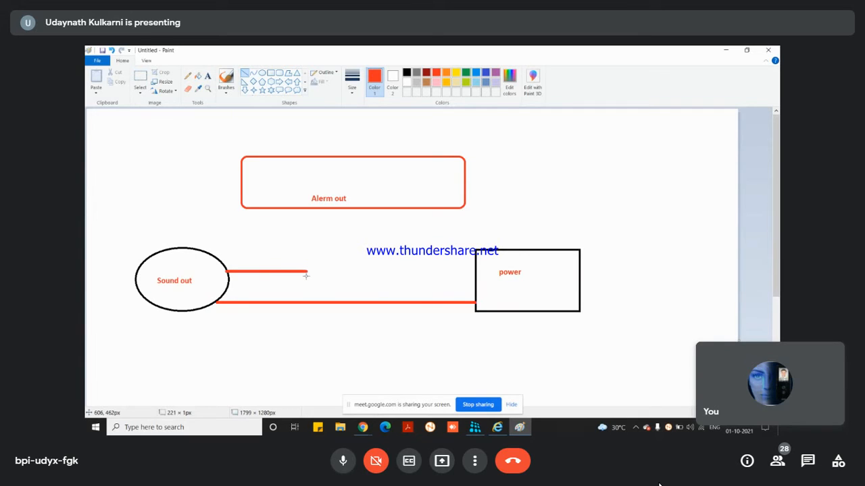
left_click(407, 73)
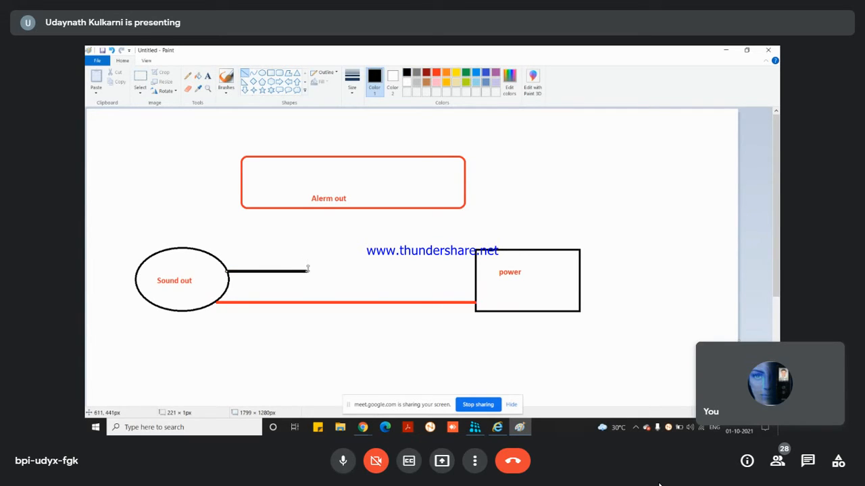
left_click(310, 269)
left_click_drag(307, 271, 307, 207)
mouse_move(329, 208)
left_mouse_down()
mouse_move(328, 271)
mouse_move(471, 273)
mouse_move(473, 282)
left_mouse_up()
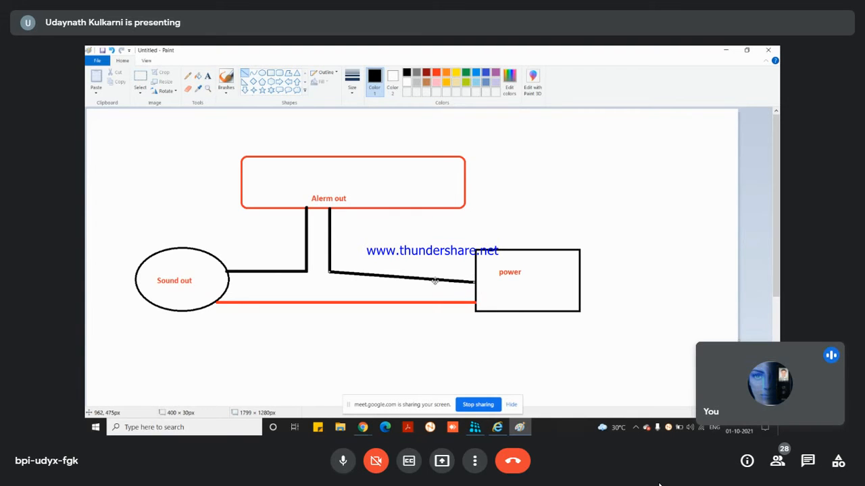
left_click_drag(473, 283, 475, 272)
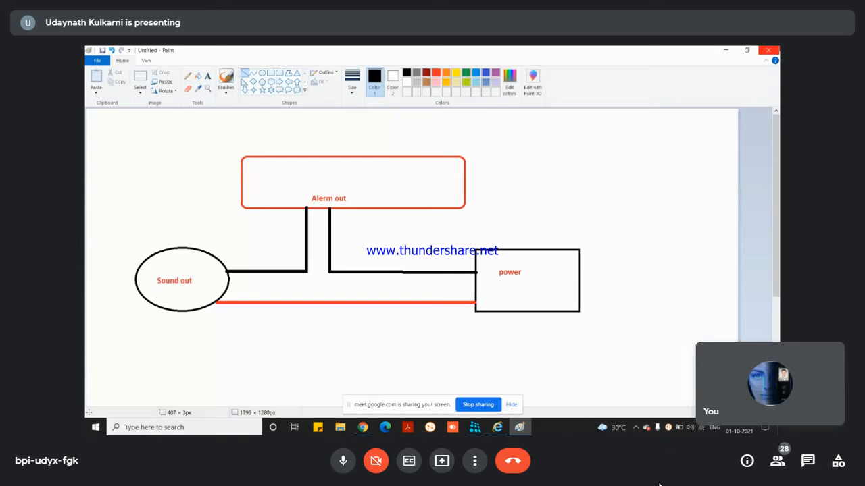
Step: Close Paint without saving, save the camera event settings, and enlarge Camera-3 to single view
left_click(768, 50)
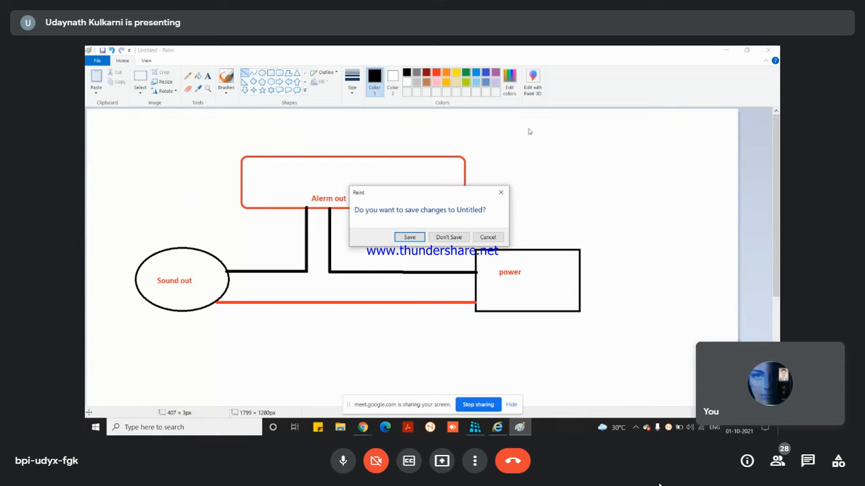
left_click(448, 237)
left_click(493, 385)
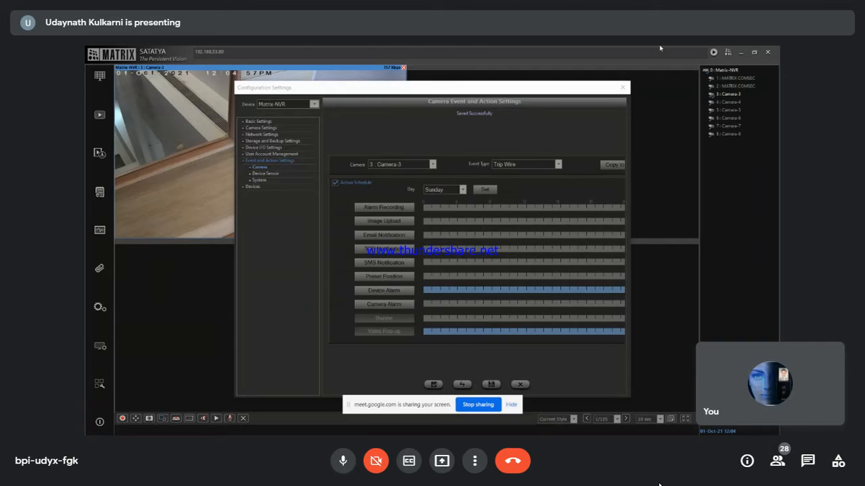
left_click(622, 88)
double_click(230, 206)
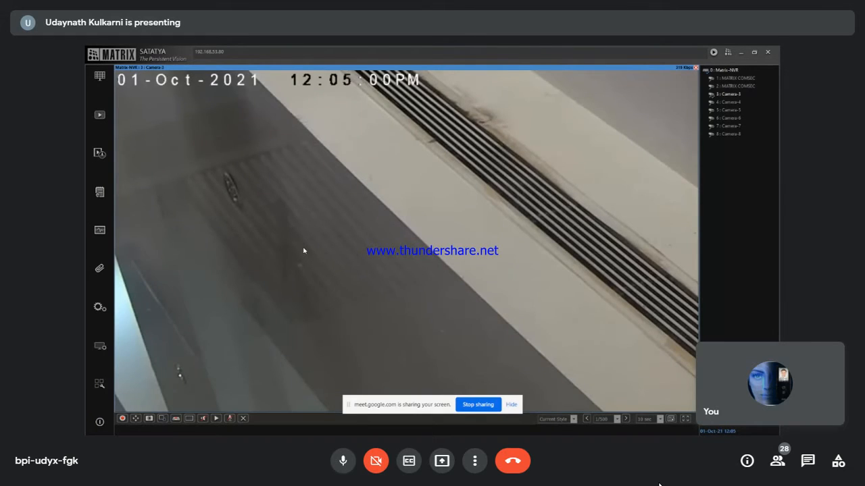
Step: Switch the NVR live view from full-size Camera-3 back to the 2x2 grid
double_click(304, 250)
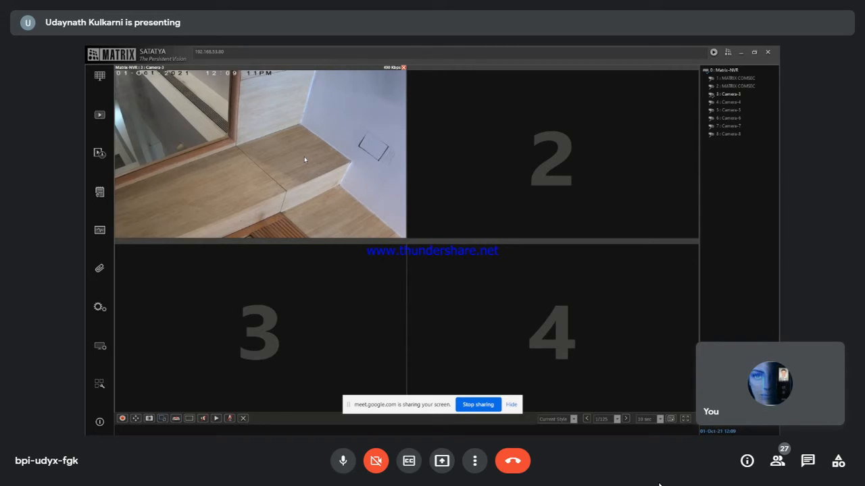
Step: Bring up the camera's web page and search its Log tab for the 01-10-2021 events
key("super")
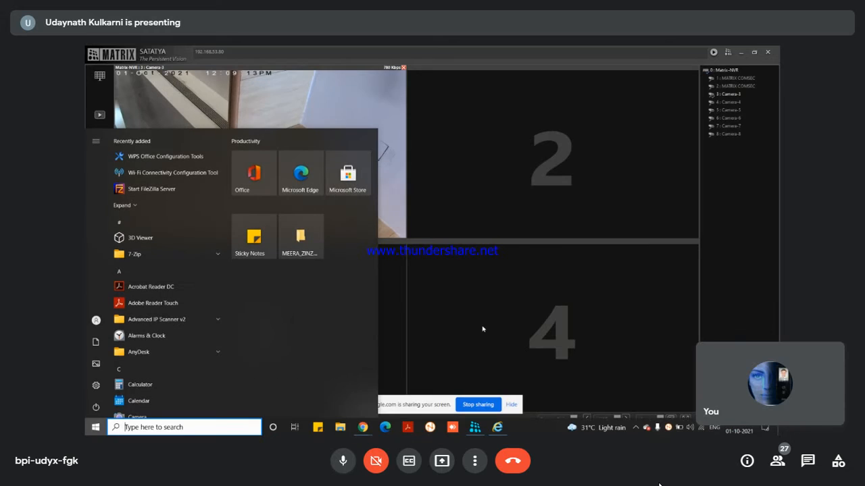
left_click(500, 428)
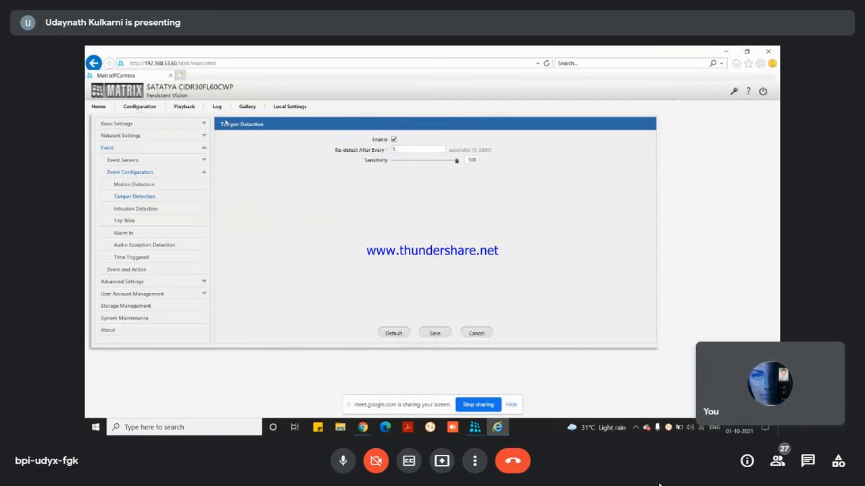
left_click(217, 107)
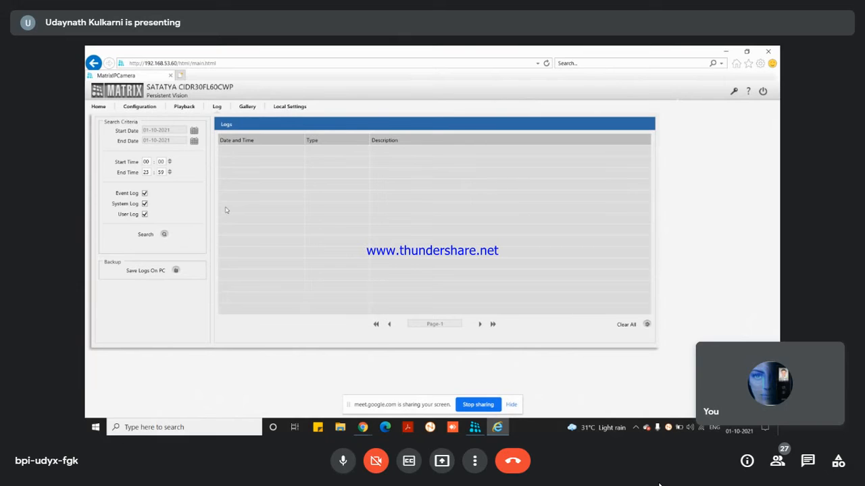
left_click(164, 233)
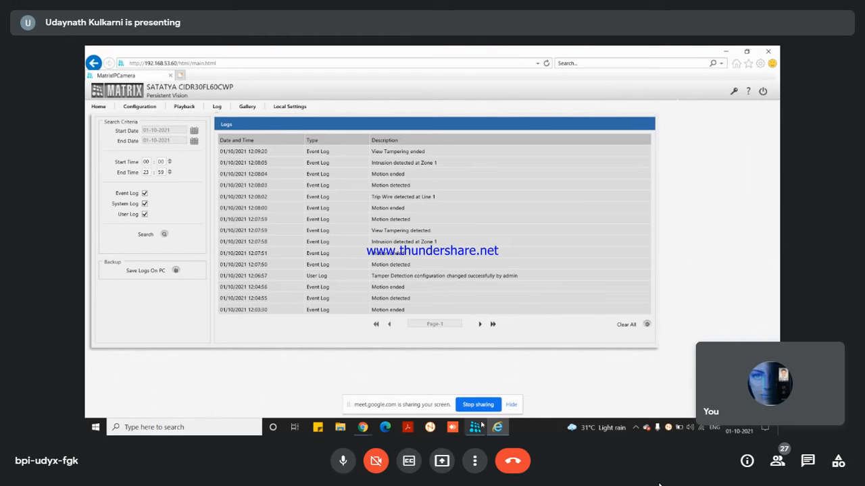
Step: Bring the Matrix SATATYA NVR client back to the front, showing its four-tile camera grid
mouse_move(481, 424)
left_click(466, 370)
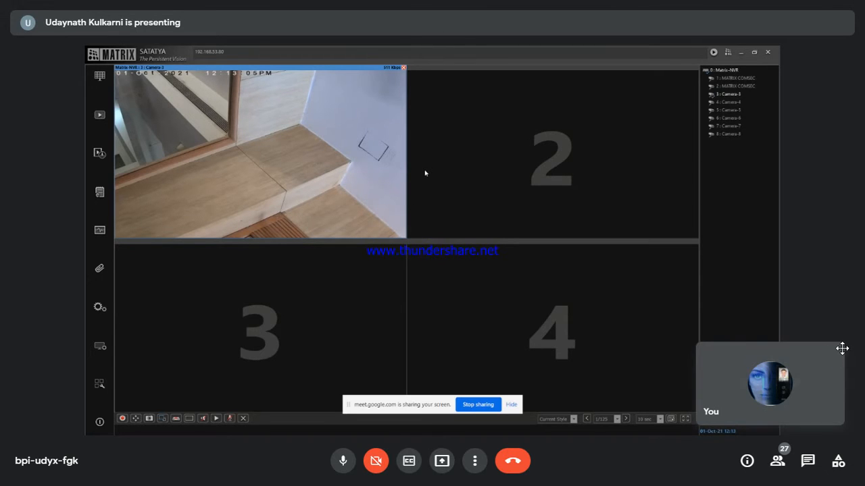
Step: Shrink the Meet self-view to a small bar in the bottom-right corner and mute the microphone
left_click(813, 352)
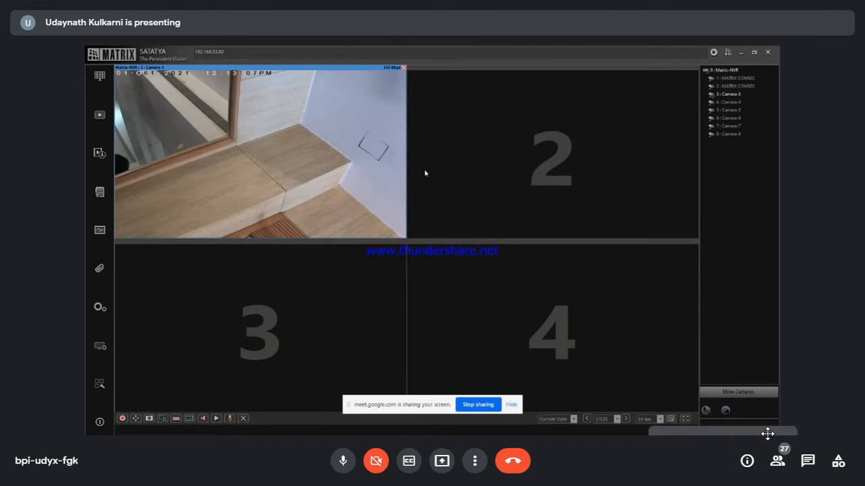
left_click_drag(767, 433, 851, 431)
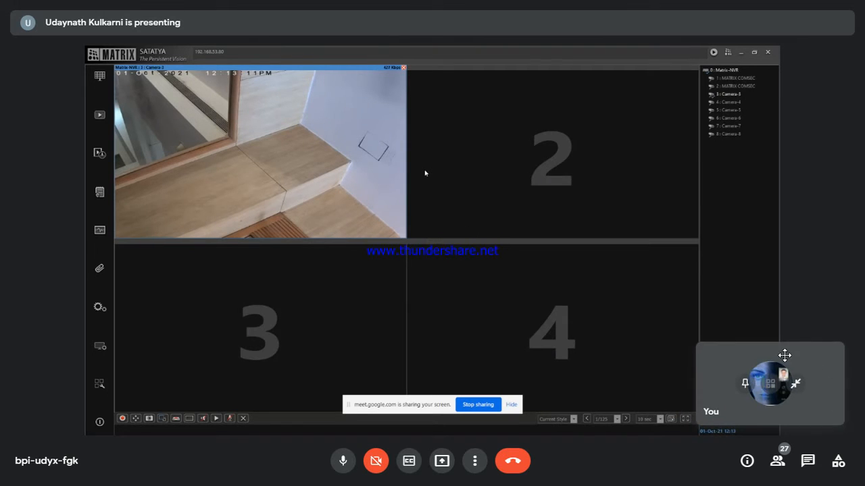
left_click_drag(756, 352, 706, 450)
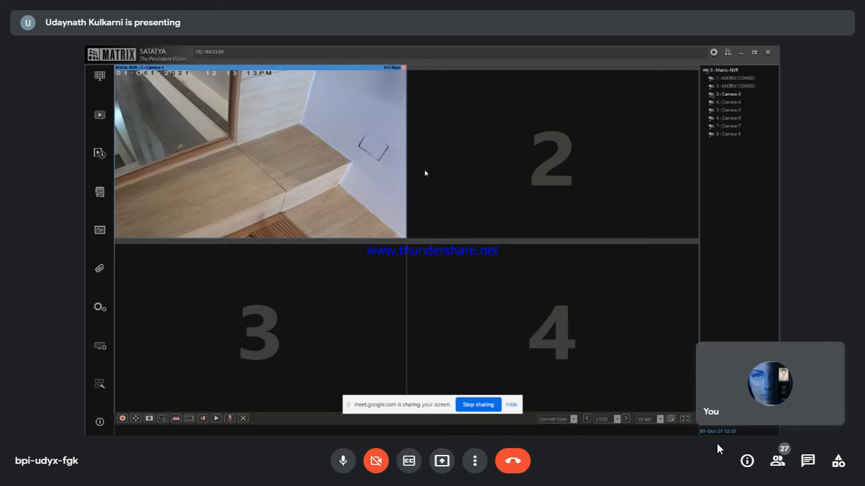
left_click(791, 399)
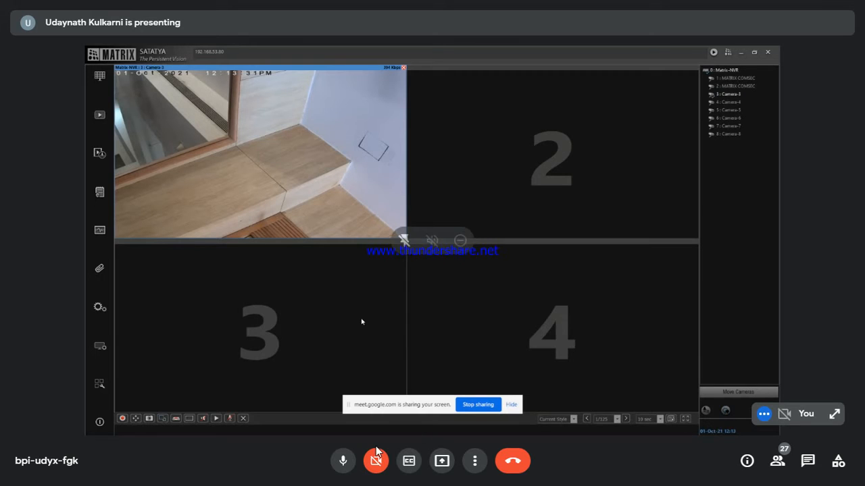
left_click(343, 462)
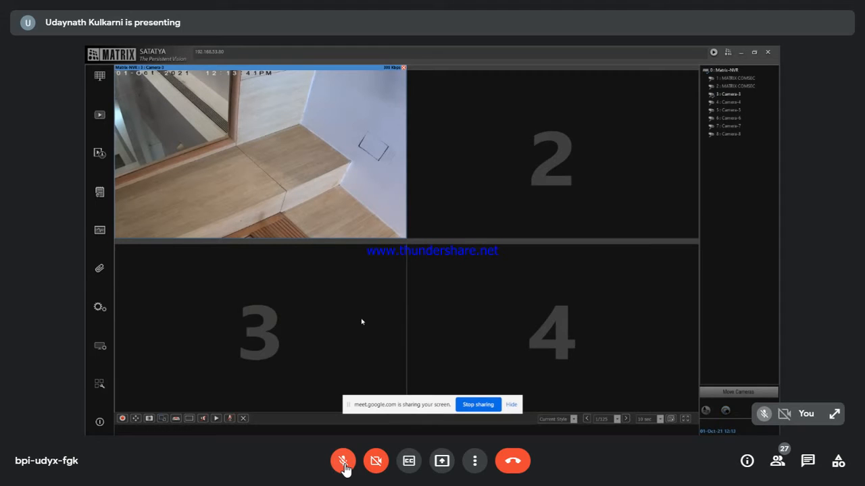
Step: Unmute the Google Meet microphone
left_click(343, 462)
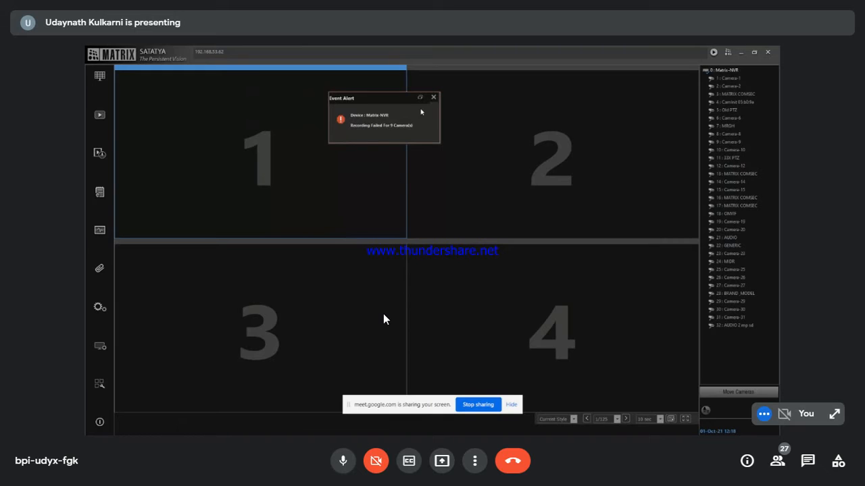
Step: Dismiss the recording-failed event alert, selecting view pane 4 in between
left_click(433, 96)
left_click(463, 290)
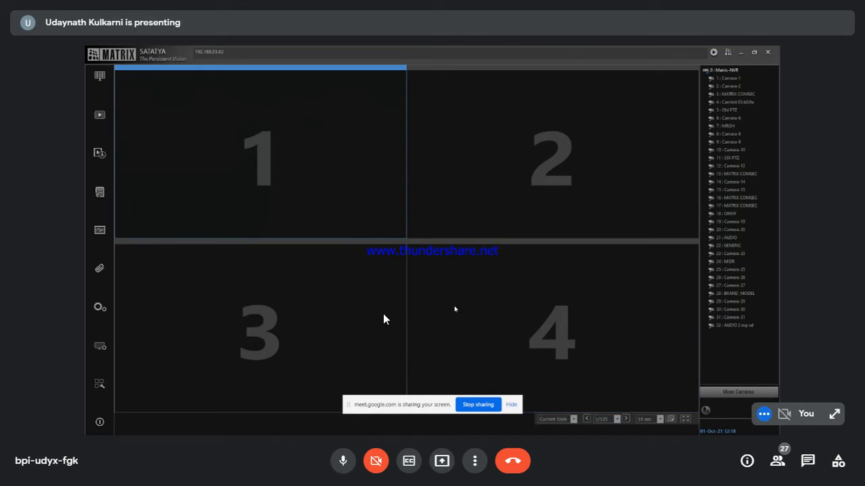
left_click(431, 295)
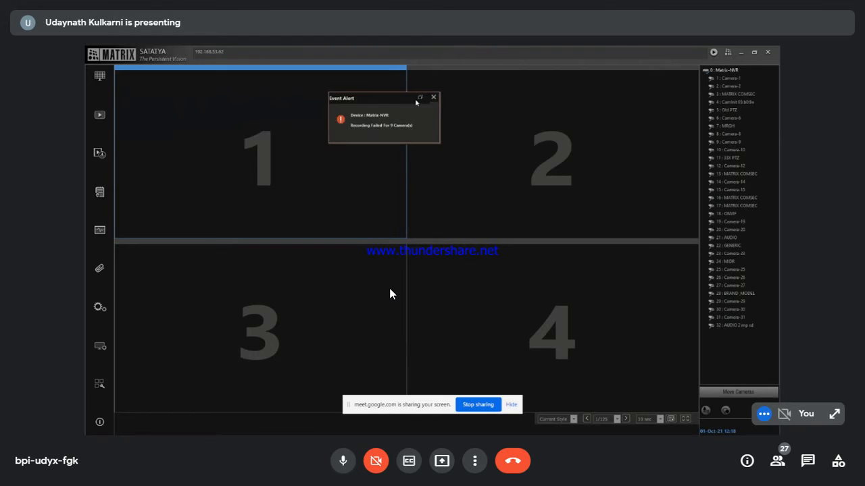
left_click(416, 100)
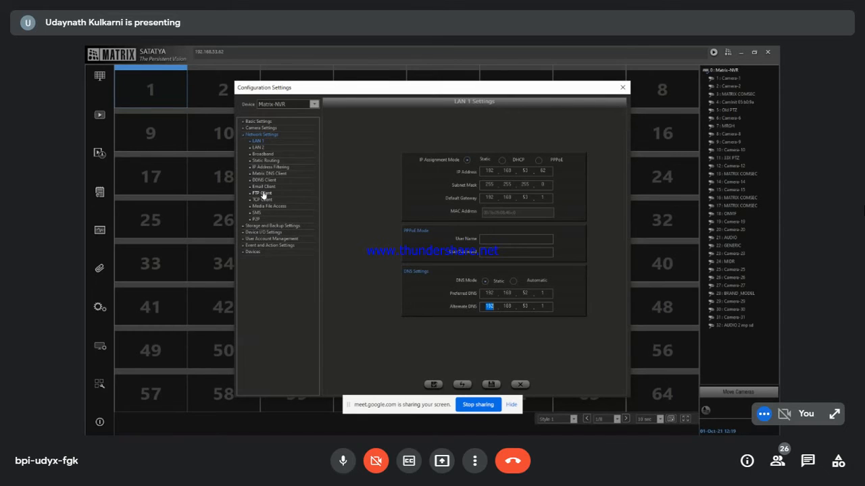
Step: Show the FTP Client page under Network Settings
left_click(263, 194)
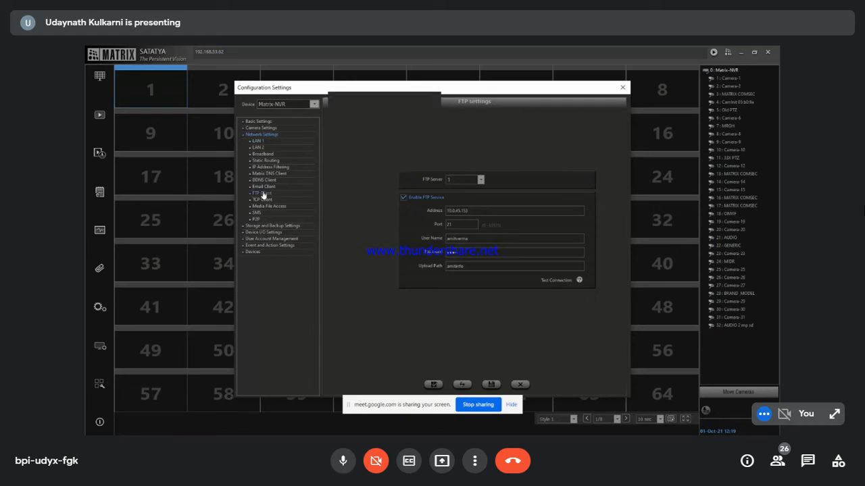
Step: Test the FTP connection, then highlight the server address, user name, upload path and port values
left_click(579, 280)
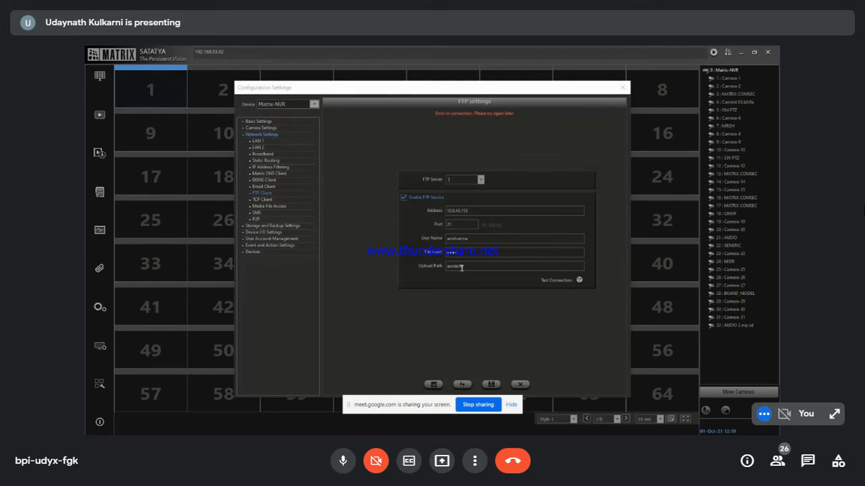
double_click(475, 210)
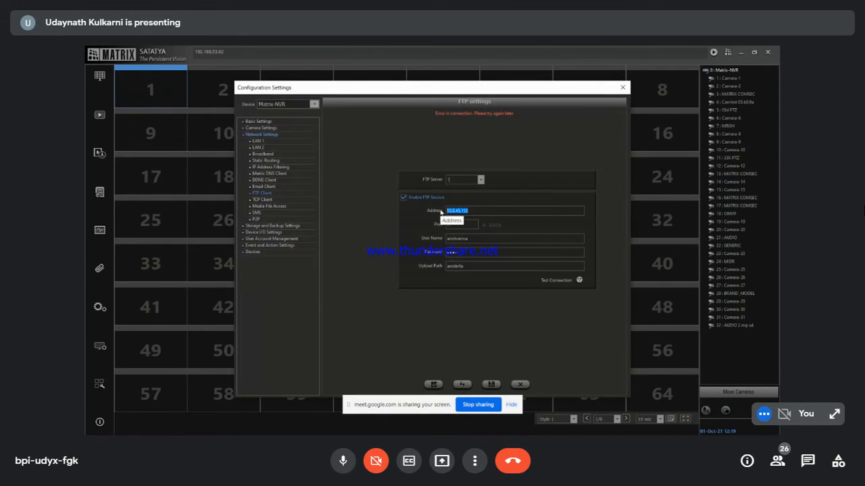
double_click(467, 239)
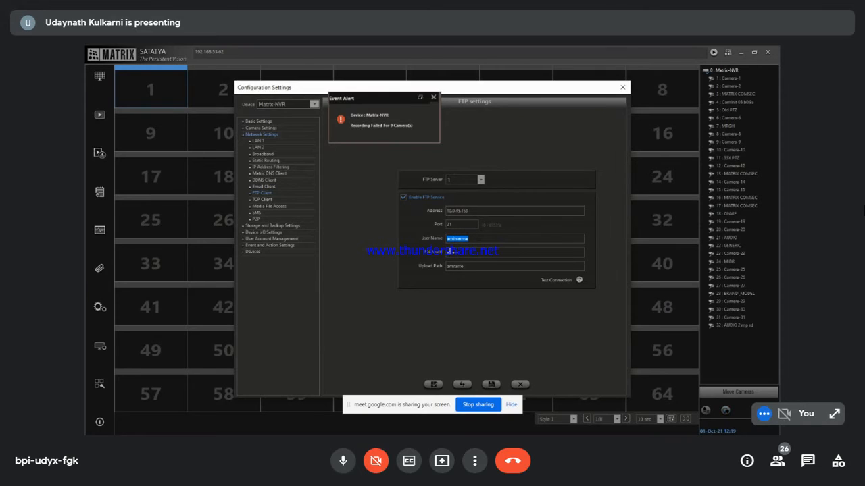
double_click(447, 267)
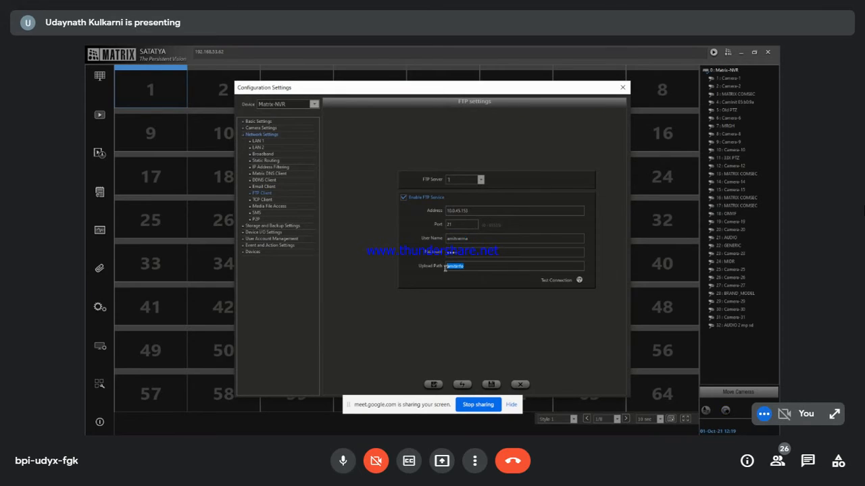
double_click(445, 224)
Step: Show the P2P settings page, dismiss the event alert, and bring up the Windows Start menu
left_click(256, 219)
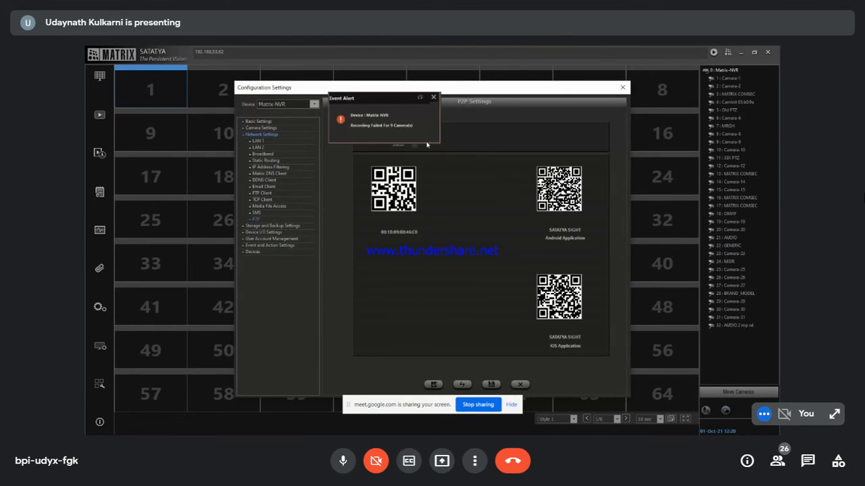
left_click(420, 98)
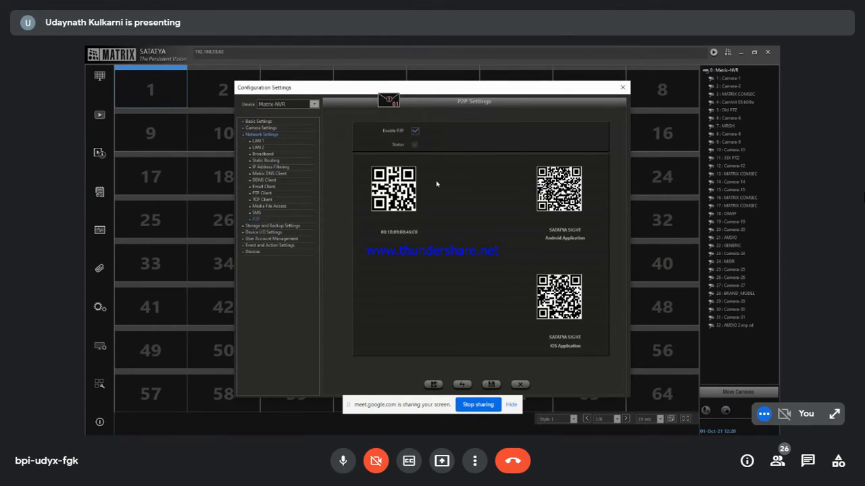
key("super")
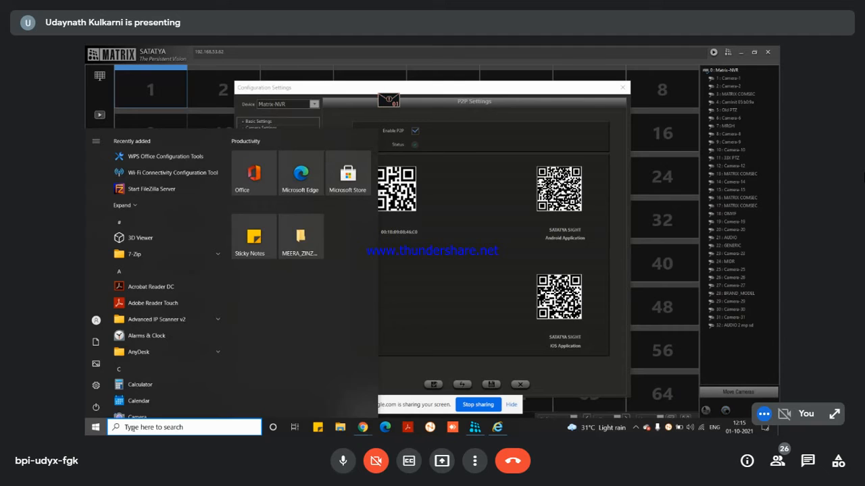
Step: Launch Notepad from Start search and type the demo user name and password on two lines
type("note")
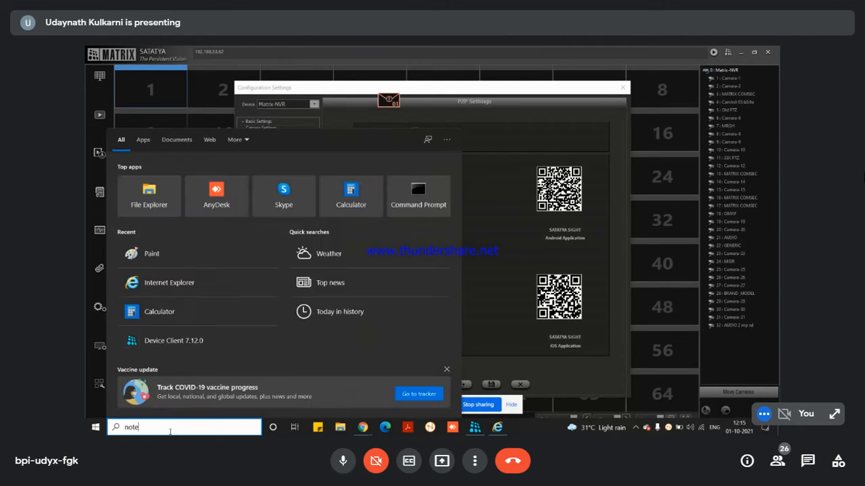
key("Return")
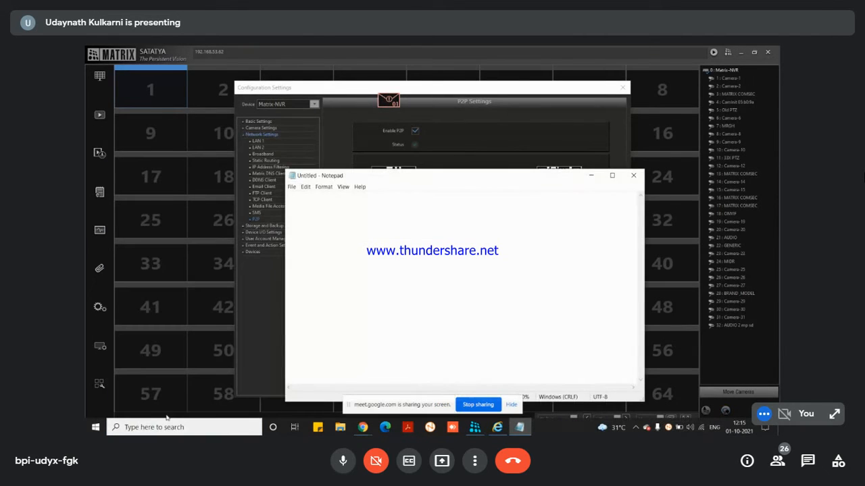
type("demo!")
key("BackSpace")
type("1")
key("Return")
type("Demo@123")
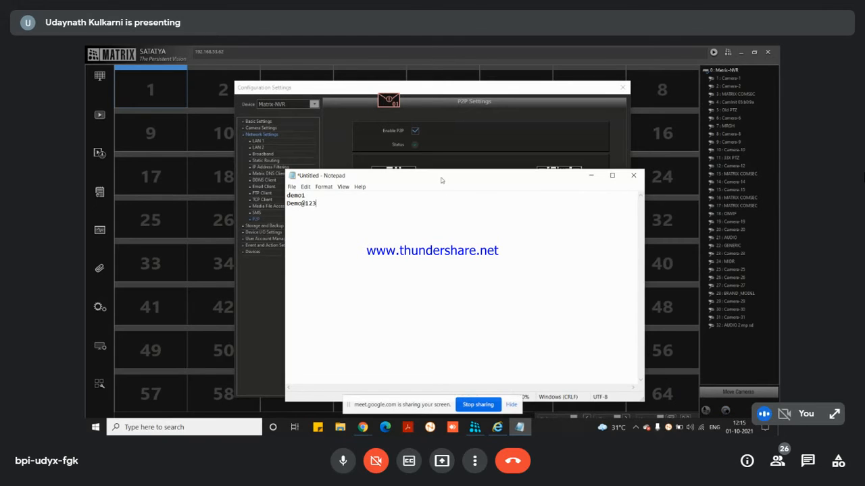
left_click_drag(441, 180, 510, 253)
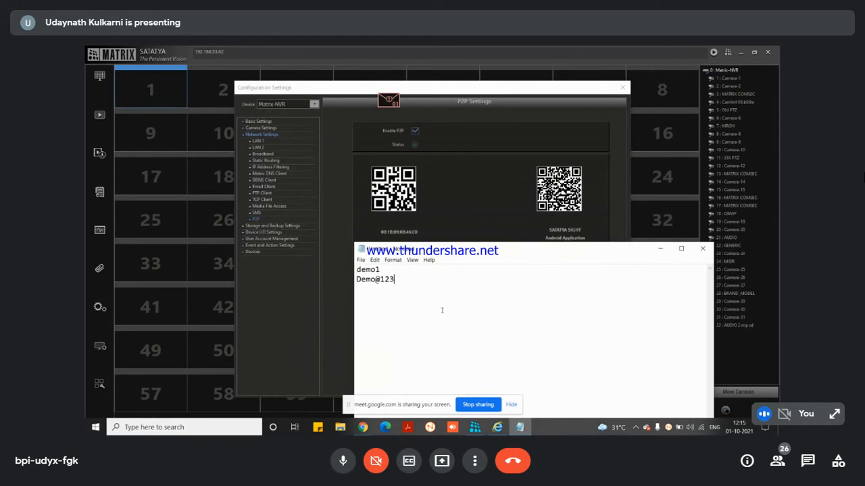
Step: Zoom the Notepad text in so both credential lines read larger
scroll(441, 310, "up", 15, "ctrl")
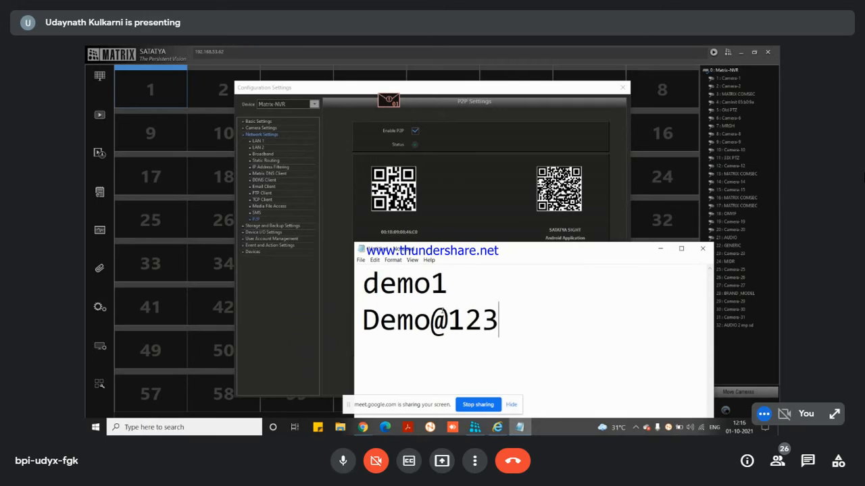
scroll(442, 310, "up", 1, "ctrl")
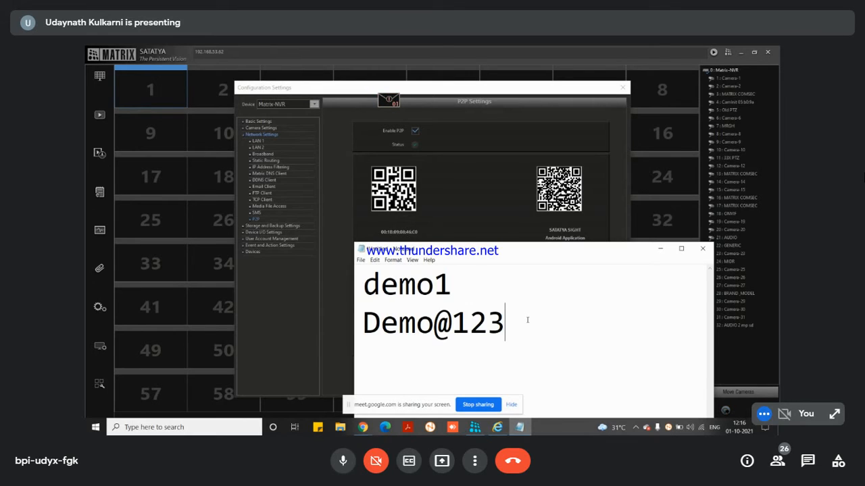
left_click(343, 462)
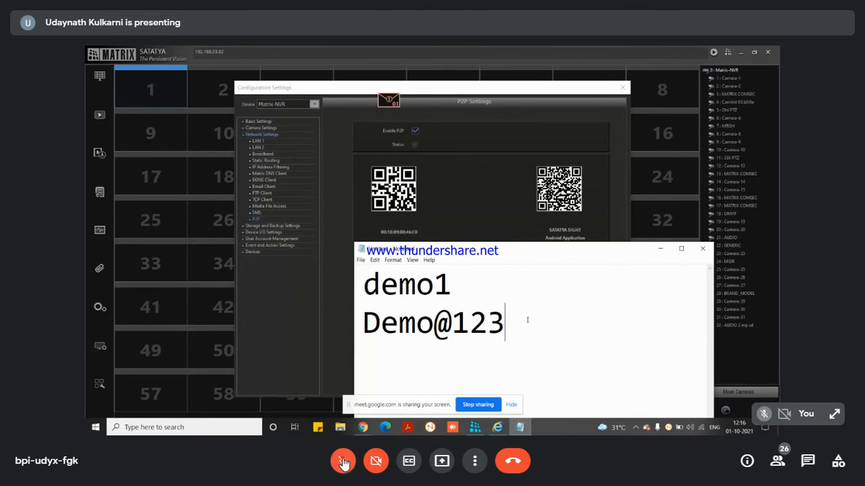
left_click(344, 462)
mouse_move(467, 255)
left_mouse_down()
mouse_move(469, 279)
mouse_move(468, 269)
left_mouse_up()
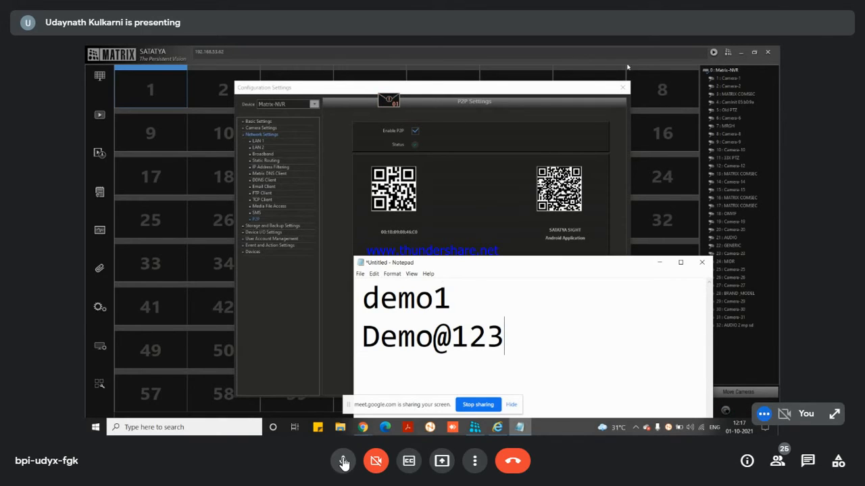
Step: Close Notepad without saving, close the configuration window, then open and close the Device Status window
left_click(702, 264)
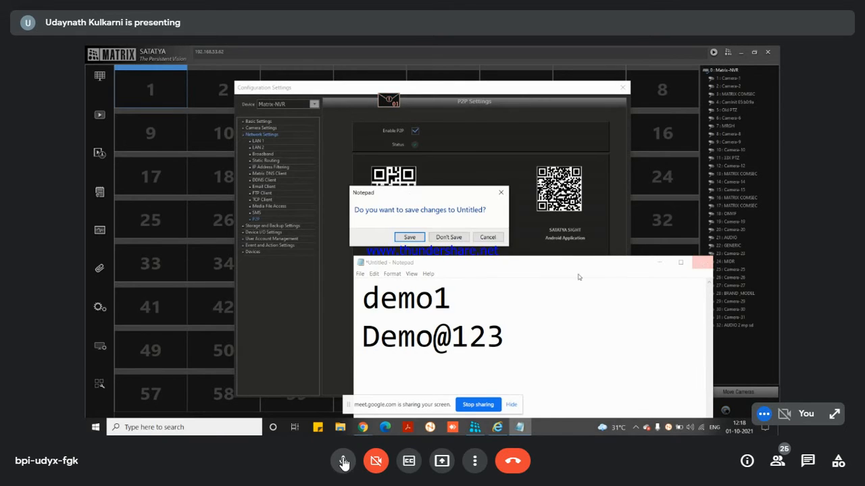
left_click(449, 237)
left_click(622, 87)
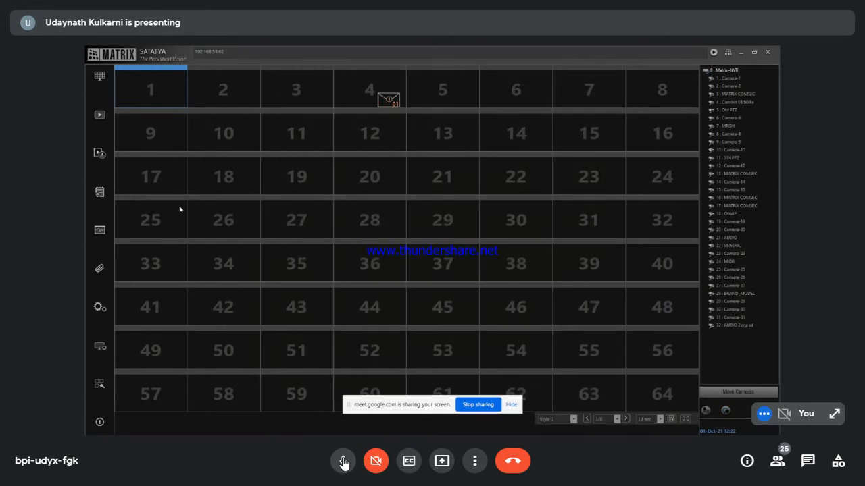
left_click(99, 229)
left_click(607, 140)
Step: Review the NVR's per-camera FPS/GOP advanced status and system status, then close both status windows
left_click(98, 234)
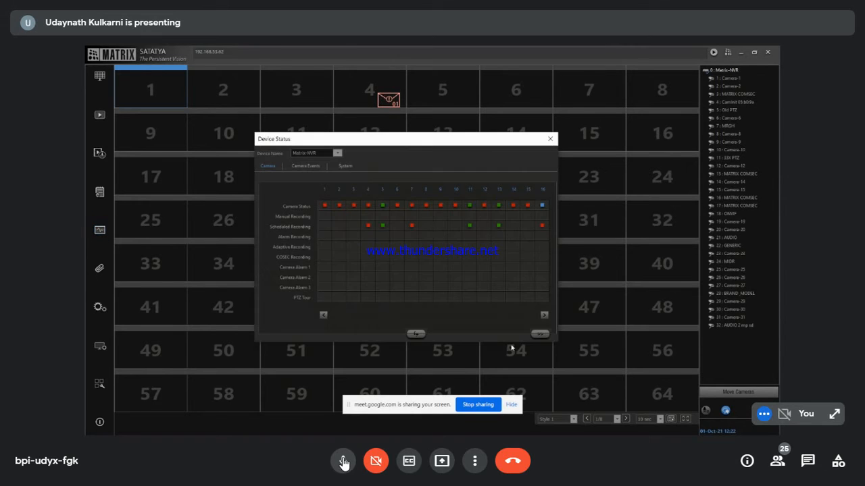
left_click(539, 334)
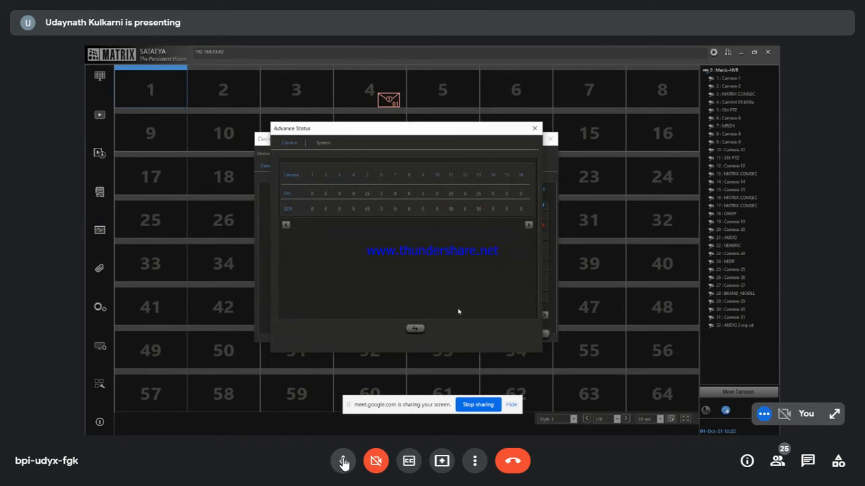
left_click(323, 144)
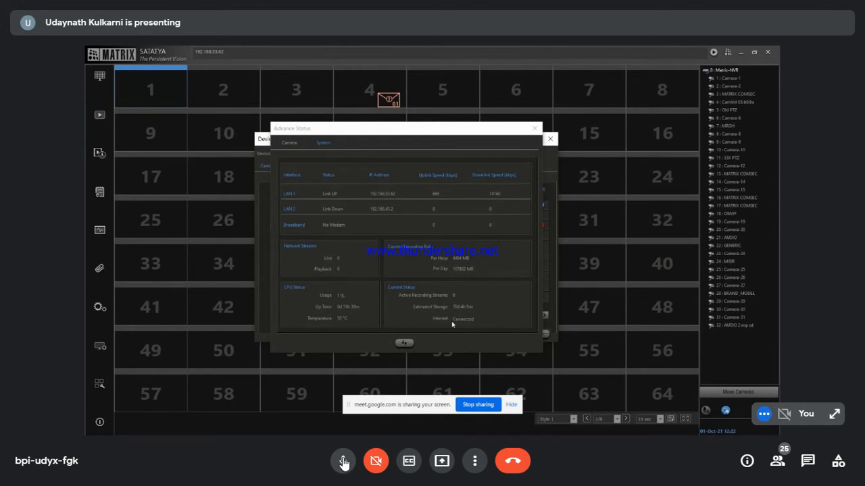
left_click(533, 133)
left_click(549, 139)
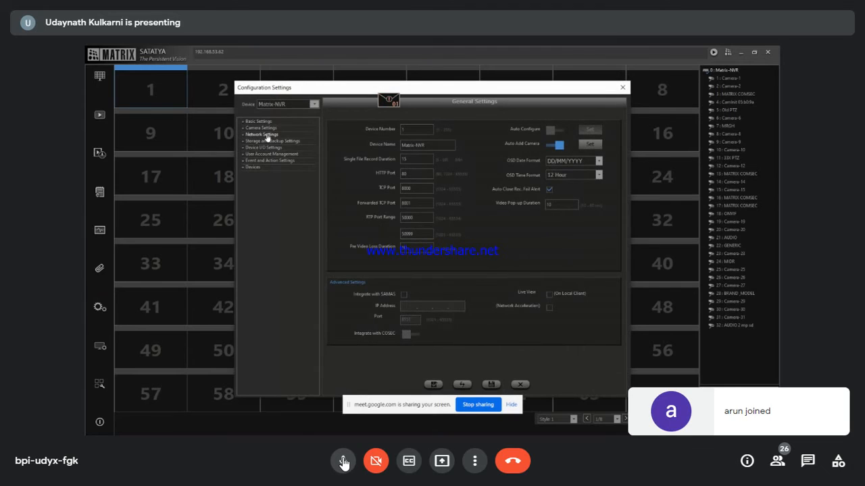
Step: Expand Network Settings and open the NVR's Email Client page (smtp.gmail.com, port 587)
left_click(266, 135)
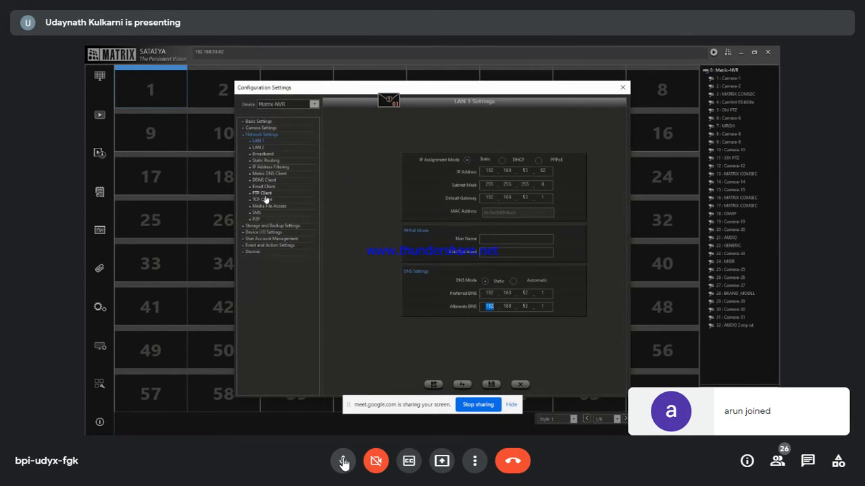
left_click(263, 186)
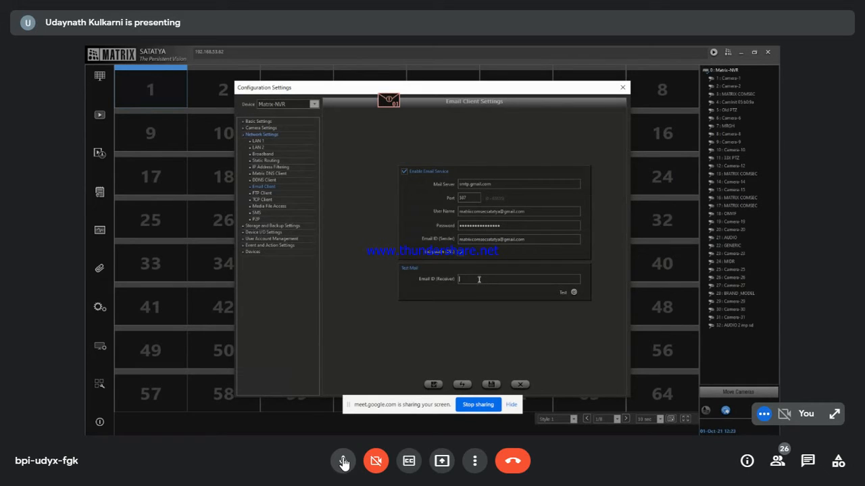
Step: Send a test mail to the receiver's e-mail address, then mute and unmute the Meet microphone
left_click(573, 293)
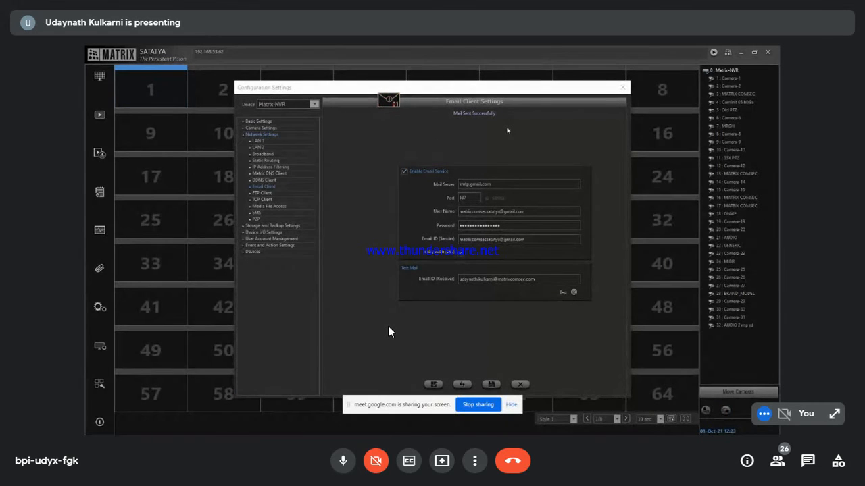
key("super")
left_click(561, 323)
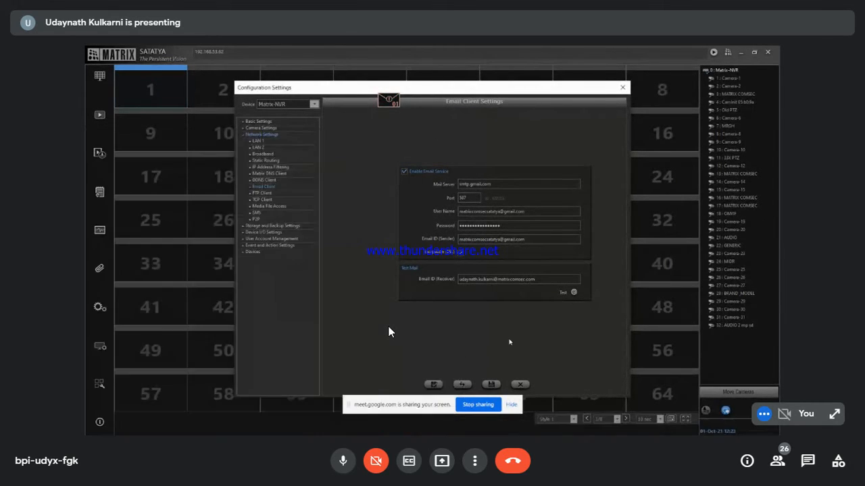
left_click(344, 465)
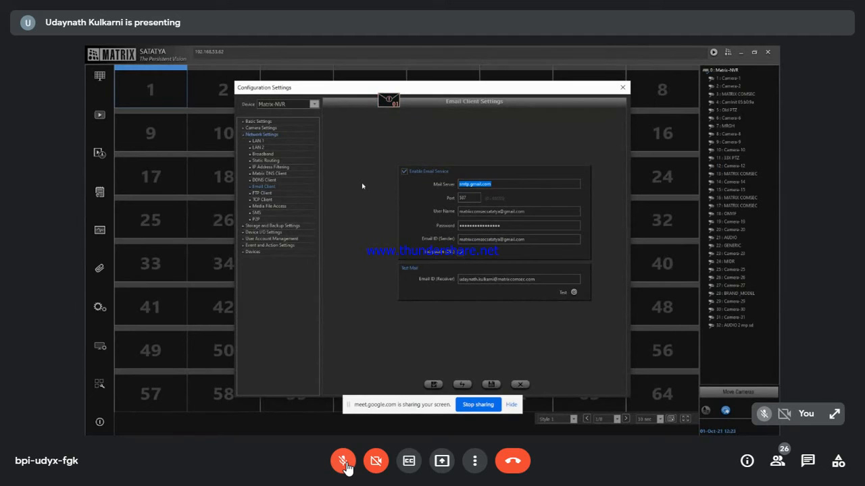
left_click(344, 463)
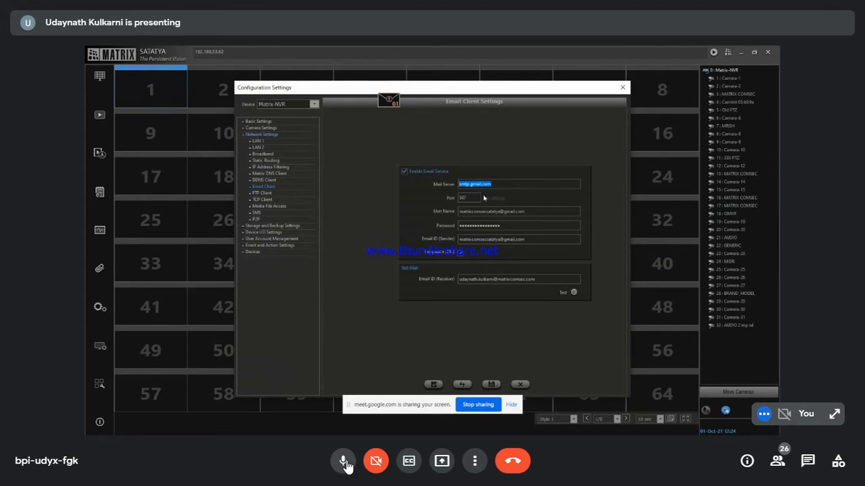
Step: Highlight the Mail Server value smtp.gmail.com and the Port value 587
left_click(499, 185)
left_click_drag(500, 185, 456, 187)
left_click(540, 226)
left_click_drag(470, 197, 456, 197)
Step: Highlight the stored password, sender address and user name, then send another test mail
left_click_drag(509, 225, 473, 226)
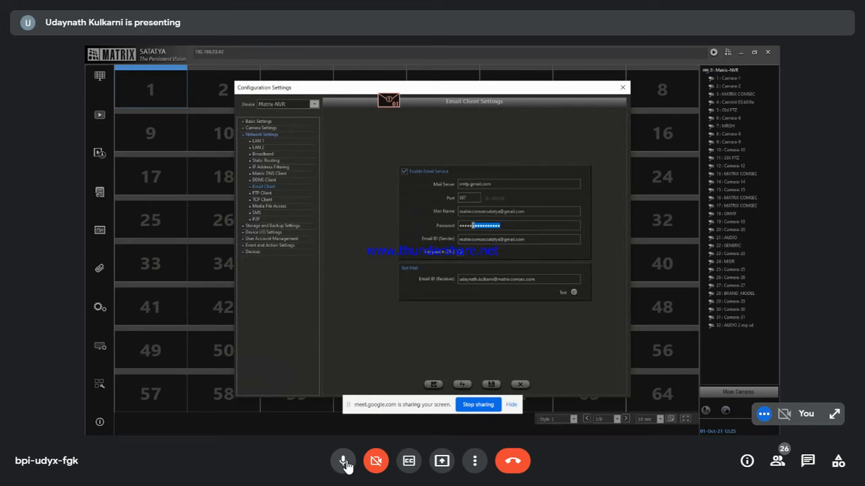
left_click(533, 240)
left_click_drag(533, 241, 463, 243)
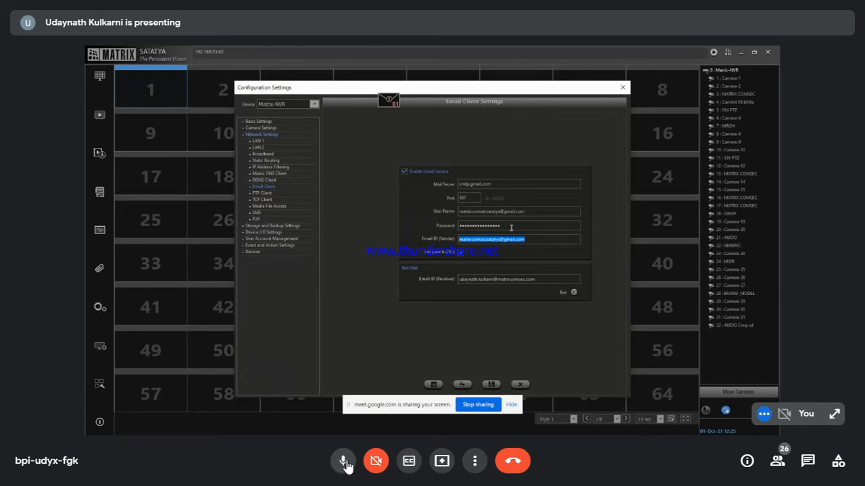
left_click_drag(530, 212, 471, 214)
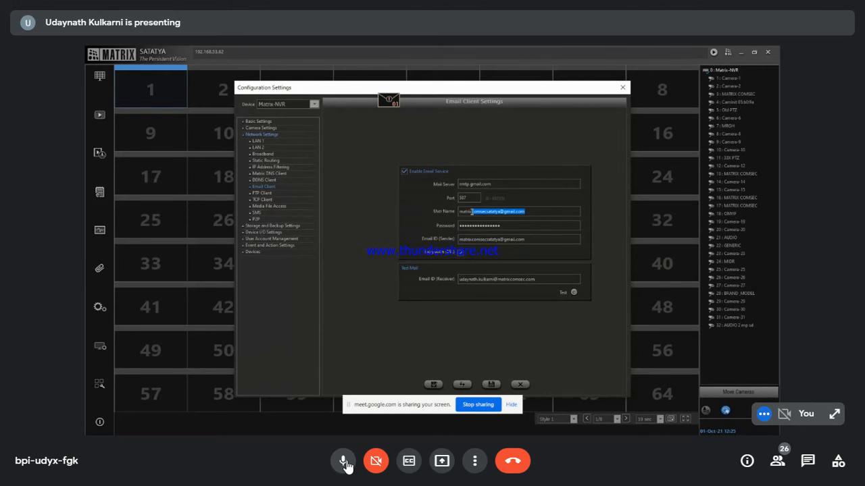
left_click(573, 292)
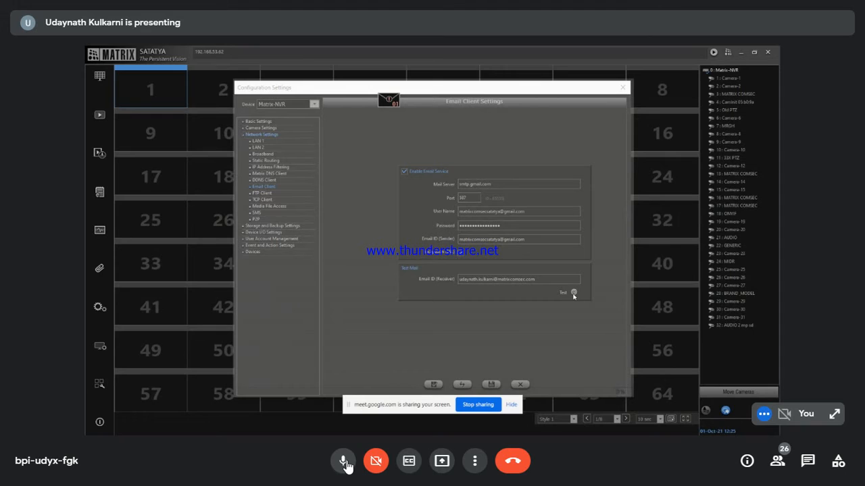
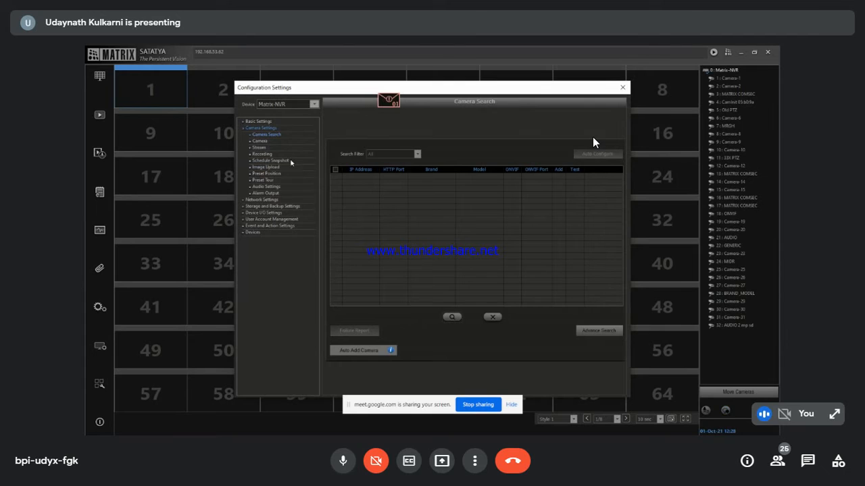
Step: Select Camera-1, enter address 192.168.53.60 and enable ONVIF Support
left_click(260, 141)
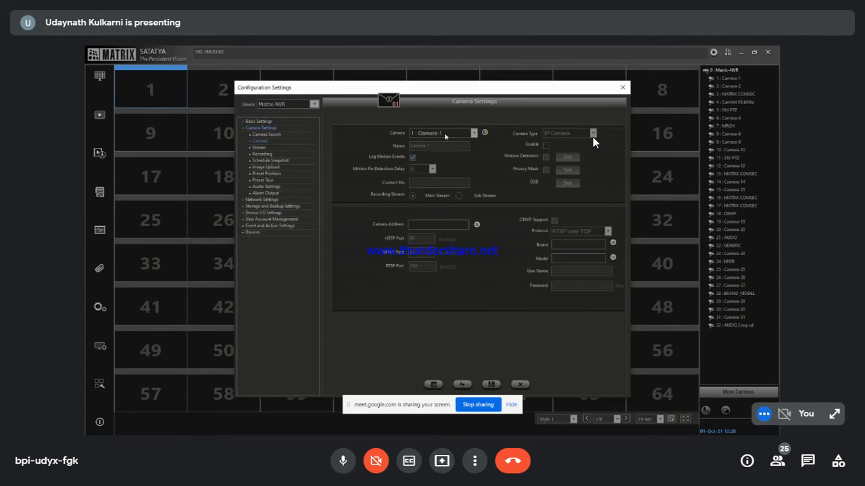
left_click(446, 138)
left_click(449, 141)
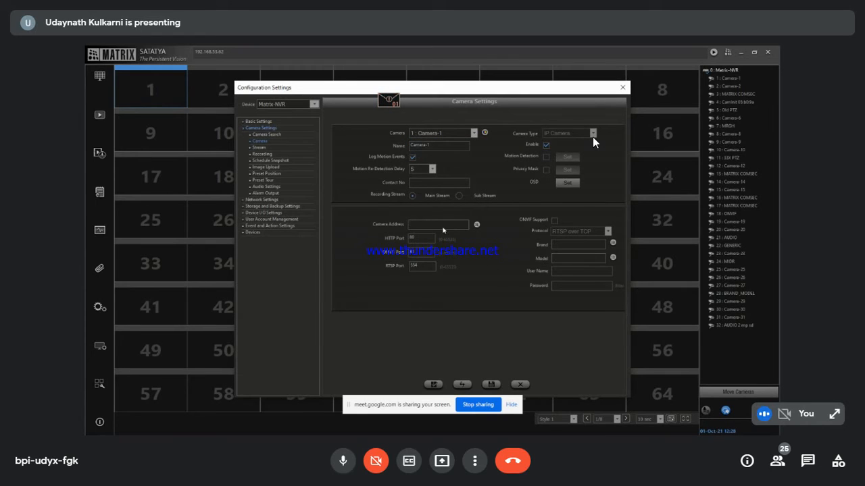
type("192.168.53.60")
left_click(555, 221)
Step: Re-enter the camera password, save, and refresh so the brand shows MATRIX COMSEC
left_click_drag(570, 288, 542, 286)
type("•••")
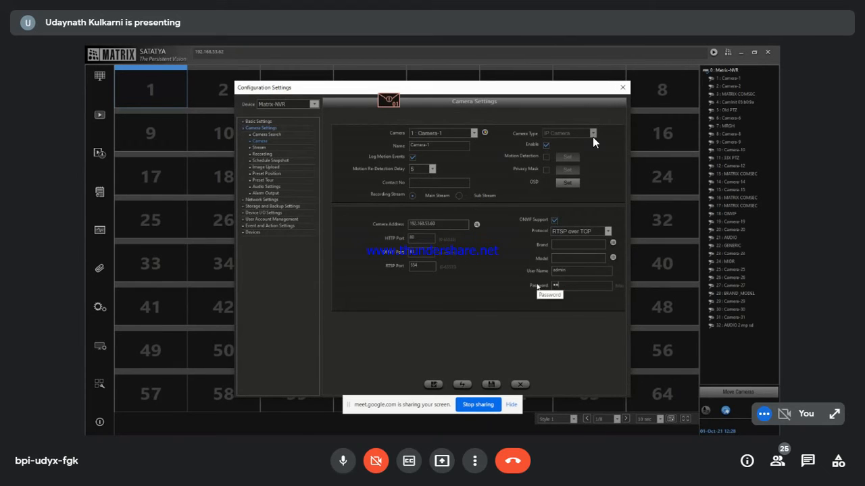
type("••••")
left_click(491, 385)
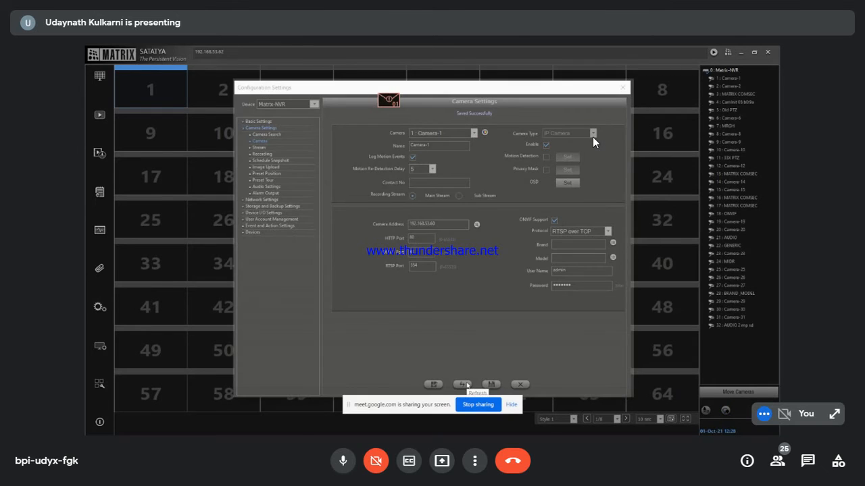
left_click(464, 384)
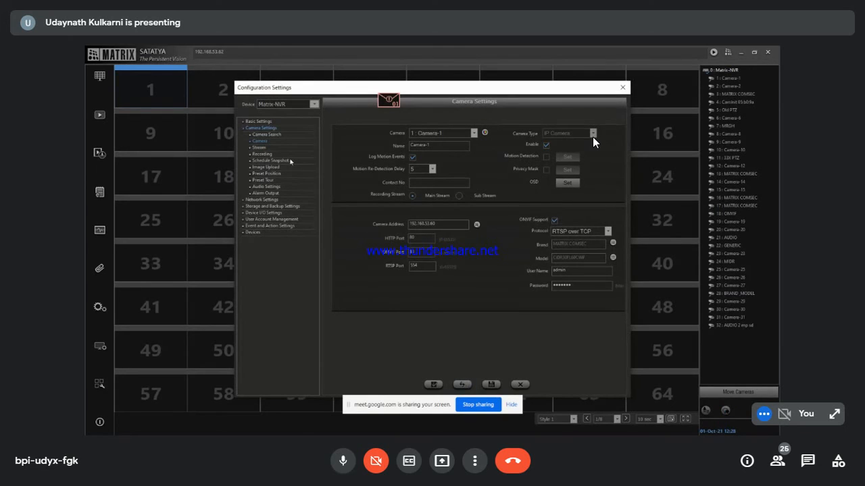
left_click(284, 226)
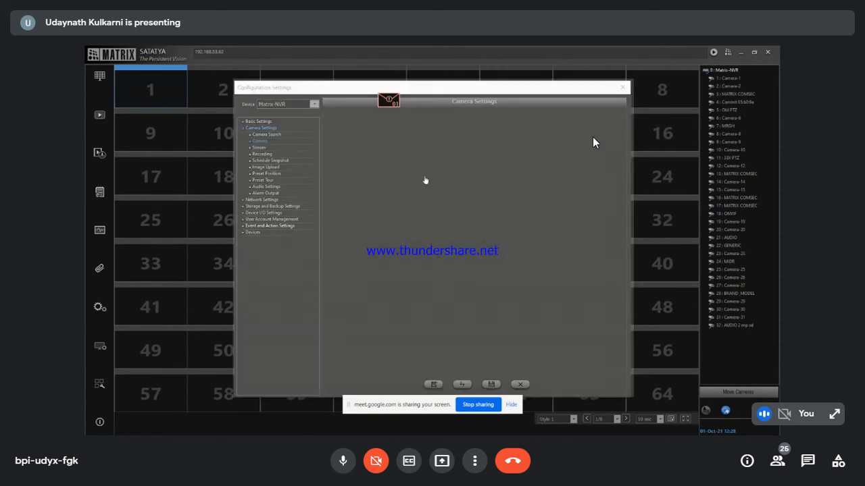
Step: Enable Action Schedule for Camera-1 and choose View Tampering as the event
left_click(338, 183)
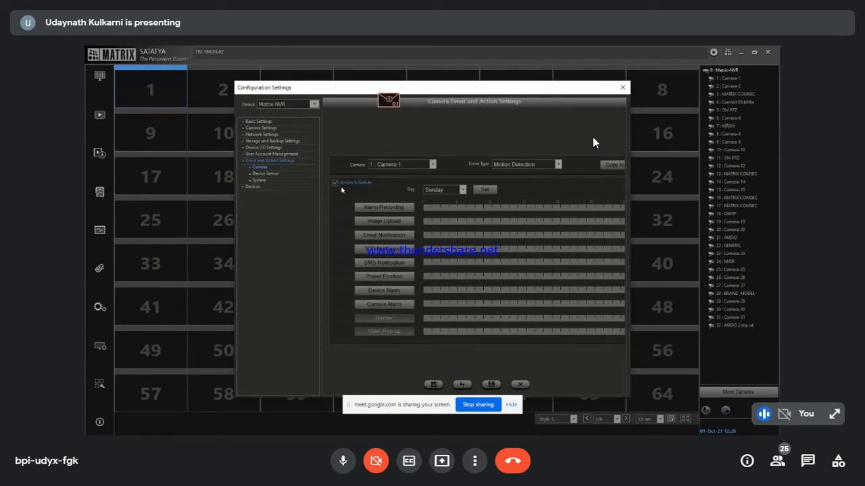
left_click(538, 164)
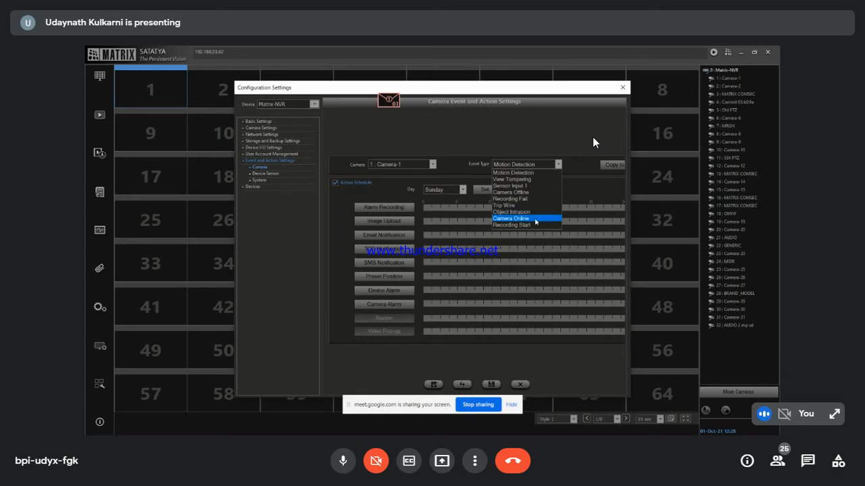
left_click(534, 179)
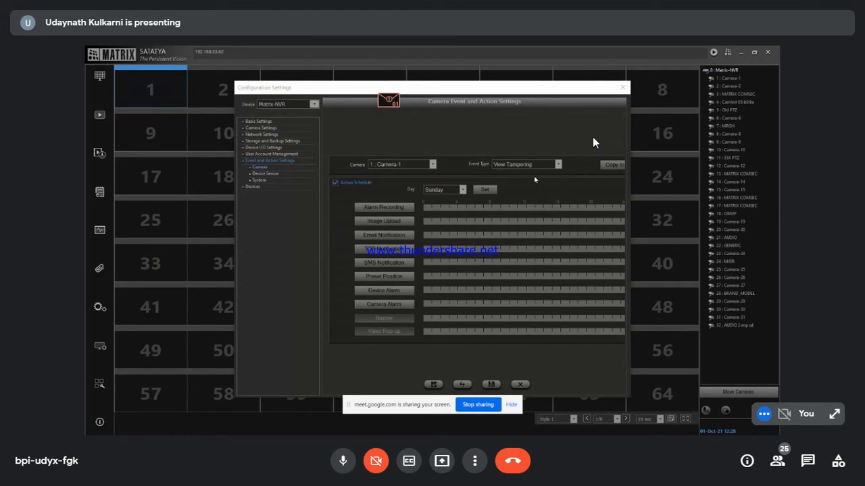
left_click(430, 272)
left_click(515, 166)
left_click(527, 180)
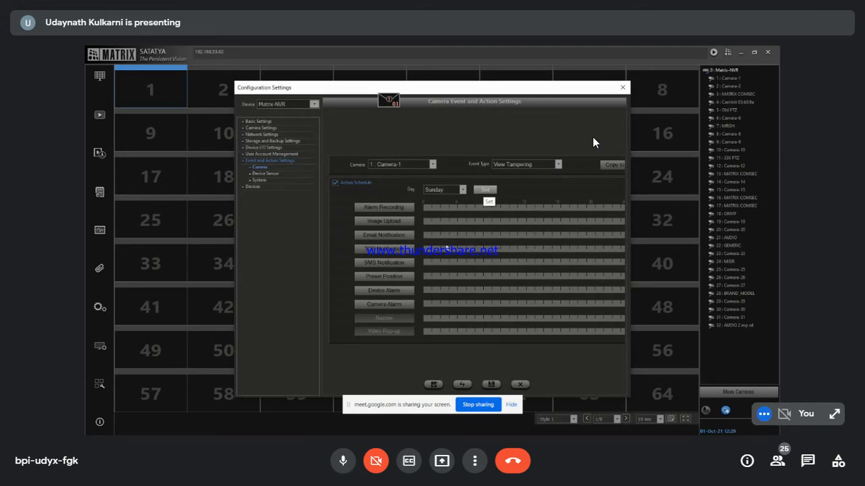
Step: Schedule Entire Day Email and Video Pop-up actions for all days, and save
left_click(485, 189)
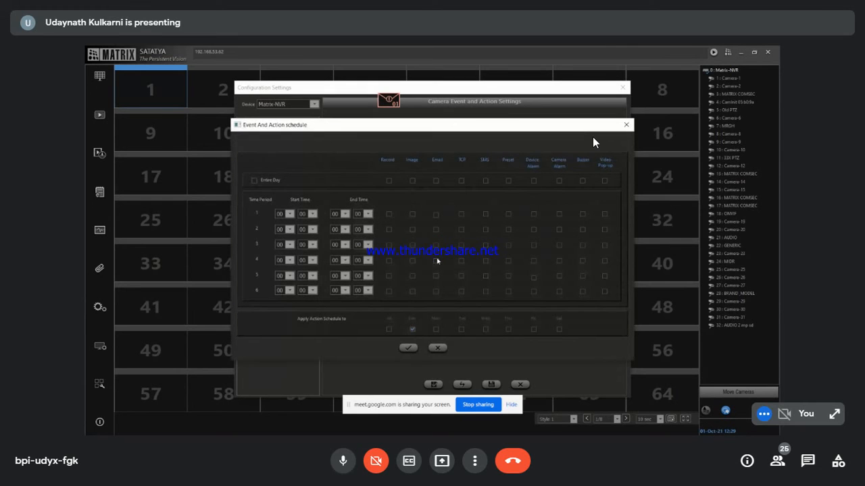
left_click(254, 181)
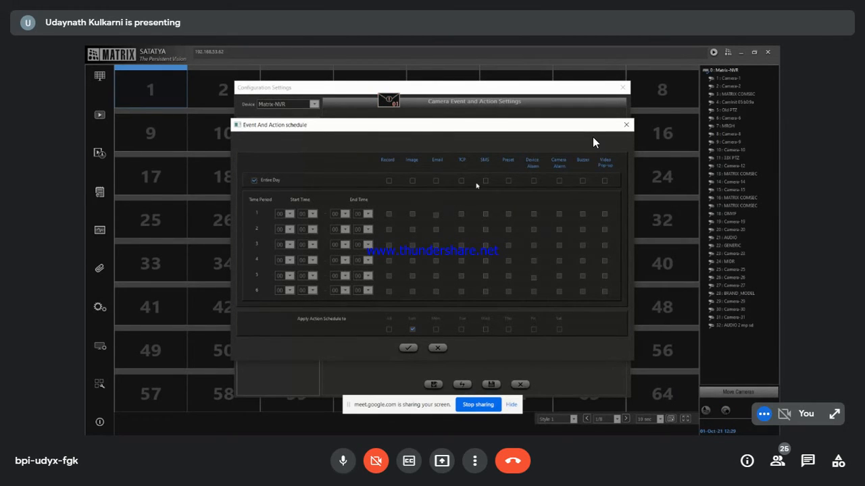
left_click(604, 180)
left_click(437, 181)
left_click(389, 330)
left_click(408, 348)
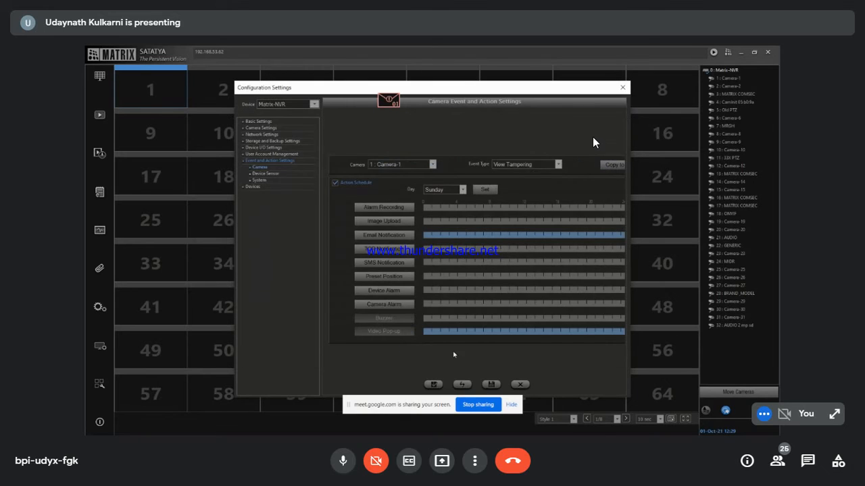
left_click(492, 385)
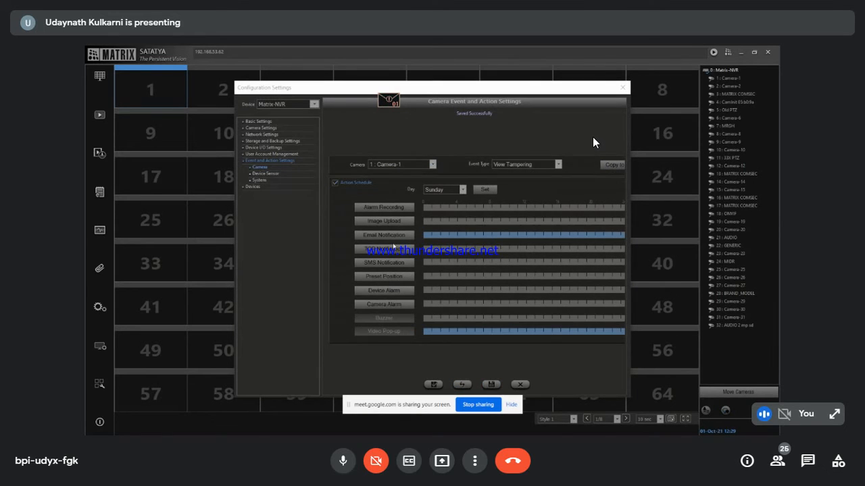
left_click(395, 238)
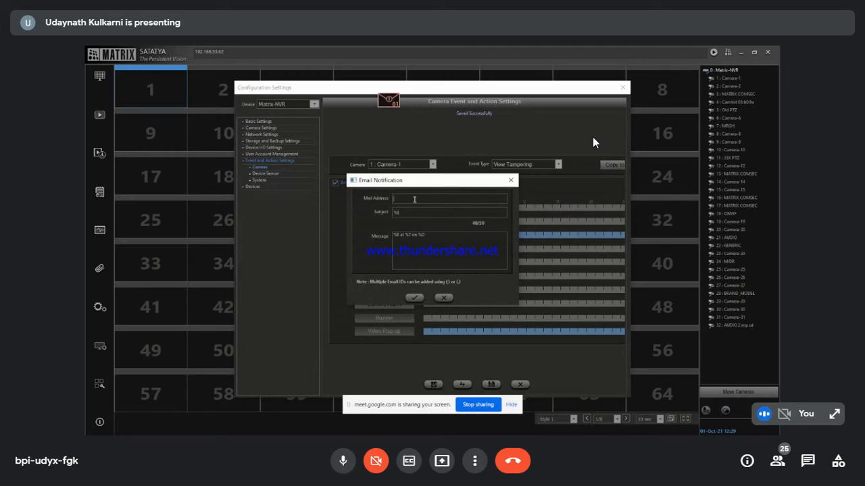
Step: Add the recipient's e-mail address for View Tampering alerts, save, and close Configuration Settings
left_click(414, 298)
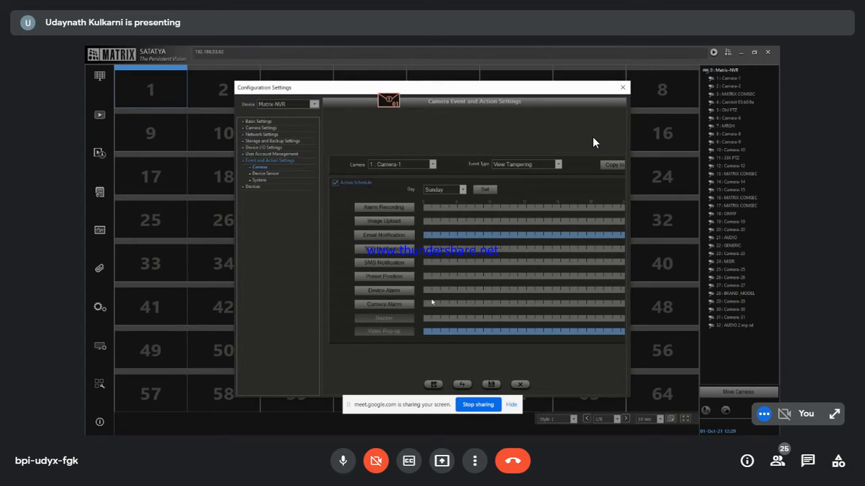
left_click(491, 384)
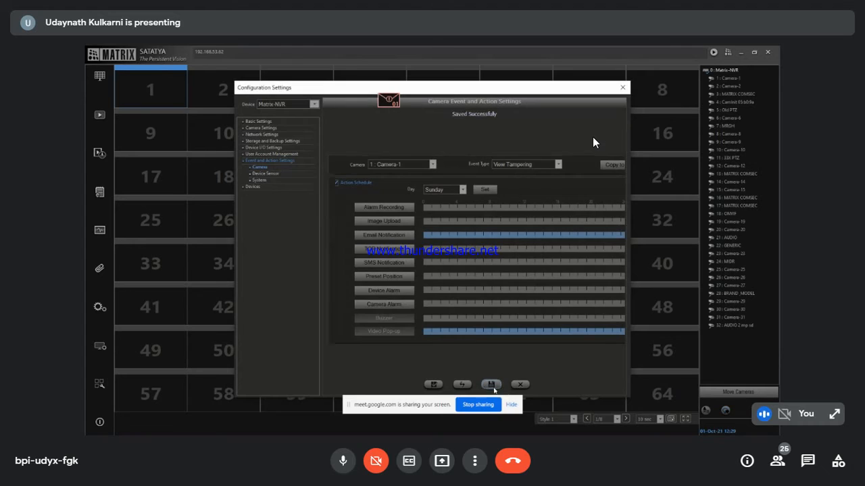
left_click(622, 87)
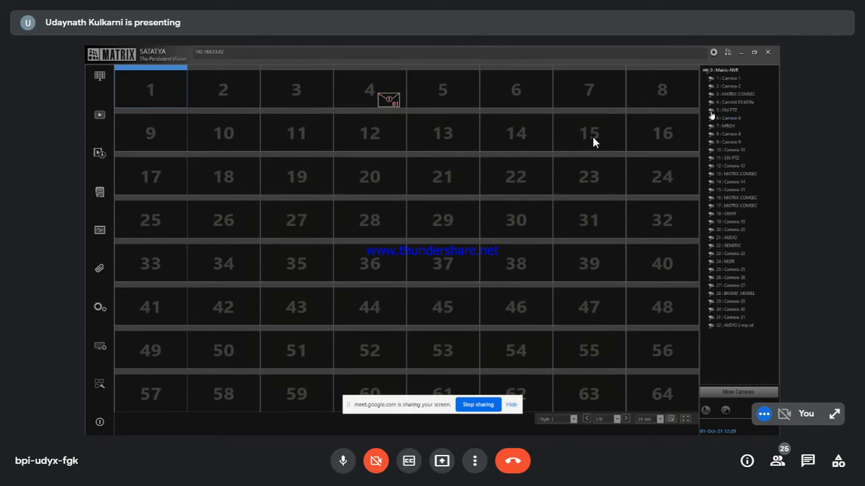
Step: Load Camera-1's live video into the first grid tile
double_click(724, 78)
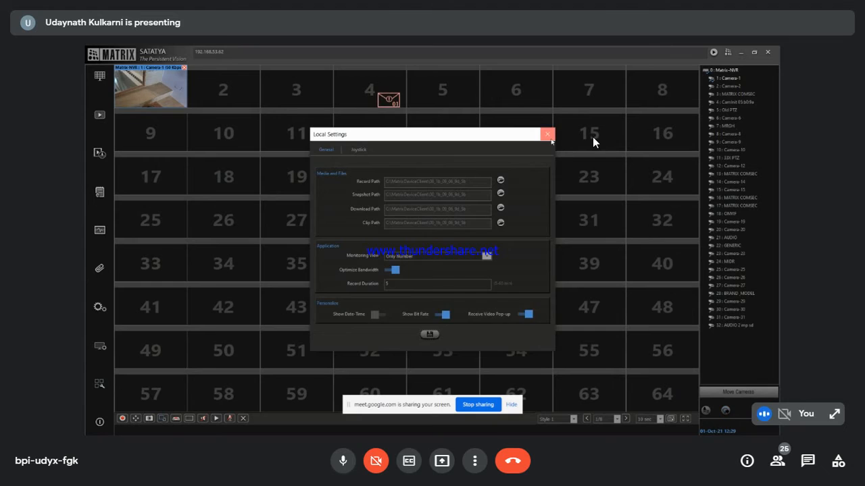
Step: Close the Local Settings dialog
left_click(547, 135)
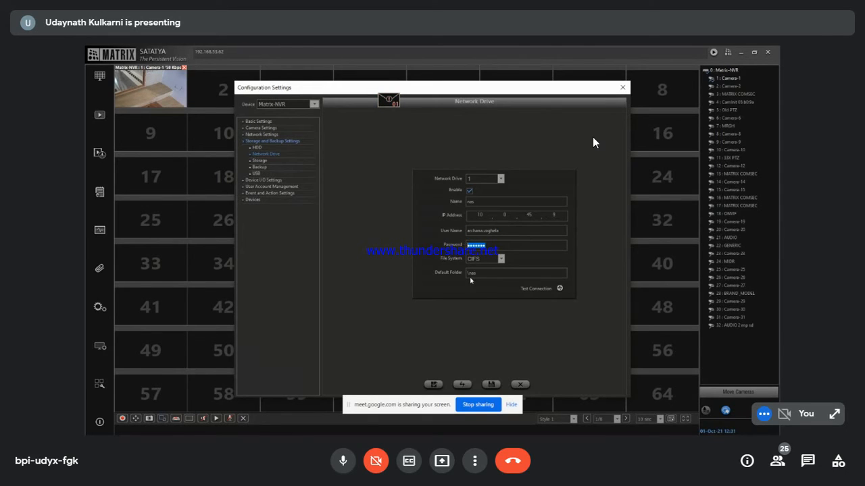
Step: Test the connection to the network drive
left_click(559, 288)
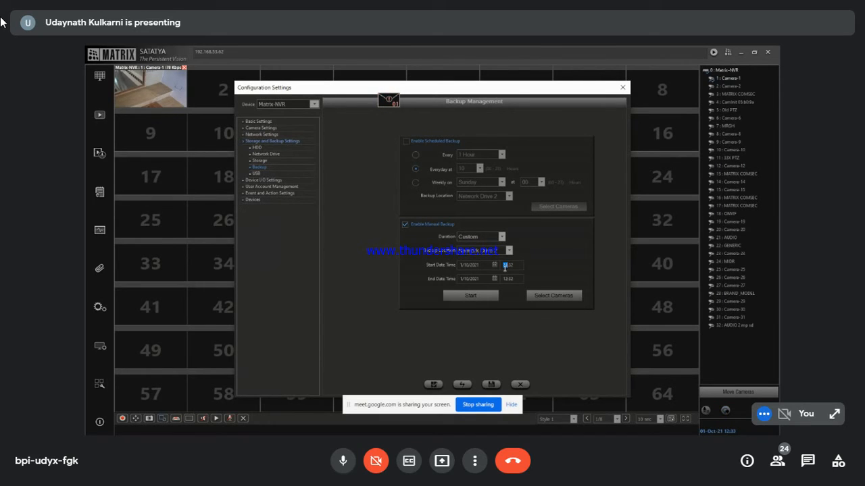
Step: Review the manual backup camera list through cameras 17-32, then close it and Configuration Settings
left_click(552, 296)
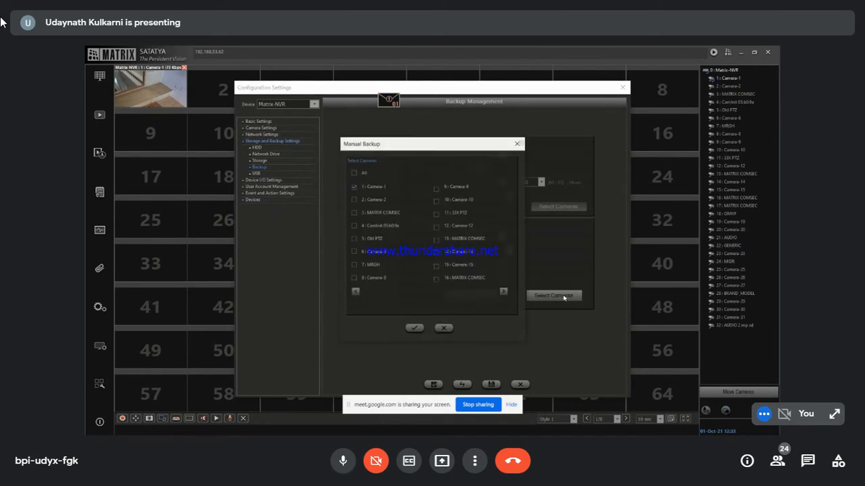
left_click(503, 291)
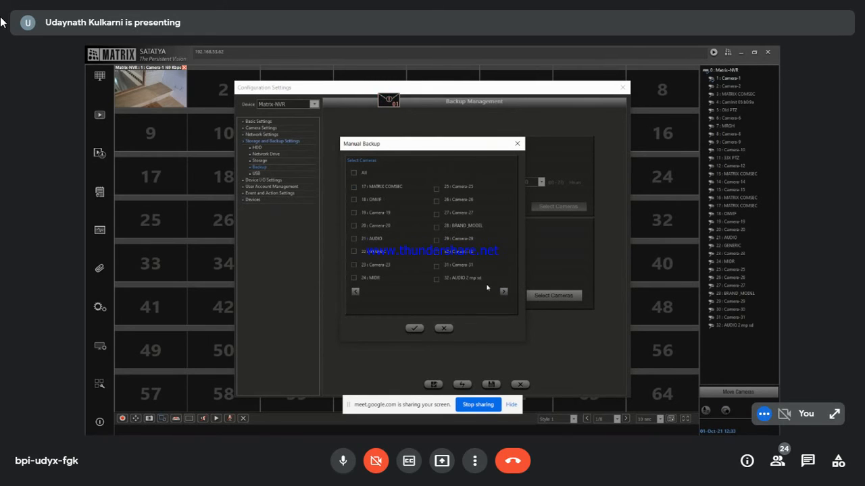
left_click(518, 144)
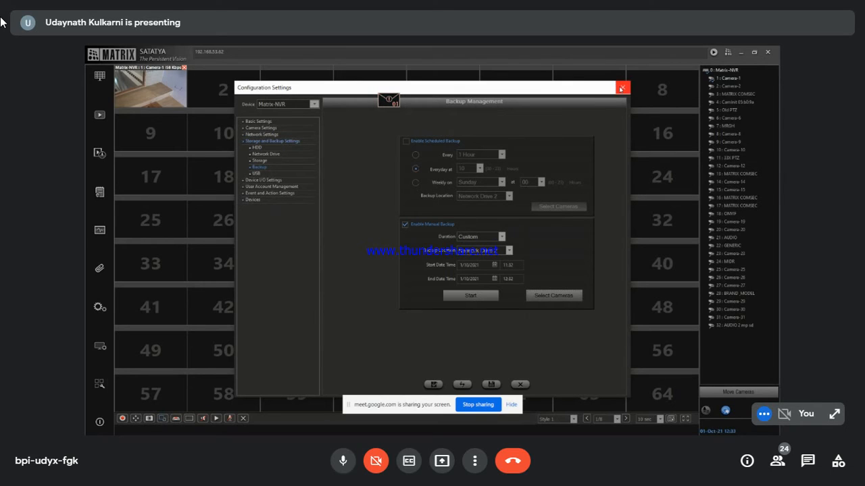
left_click(623, 87)
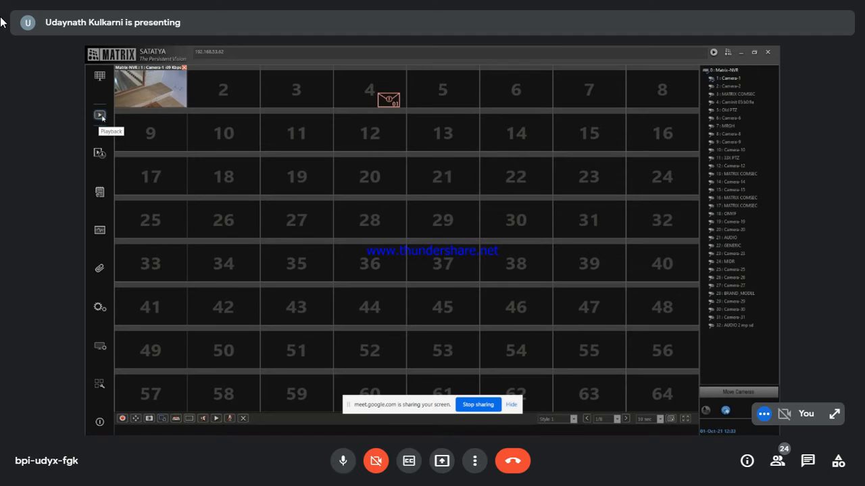
Step: Open Synchronous Playback with a one-hour timeline starting around 12:29:13
left_click(102, 118)
mouse_move(116, 123)
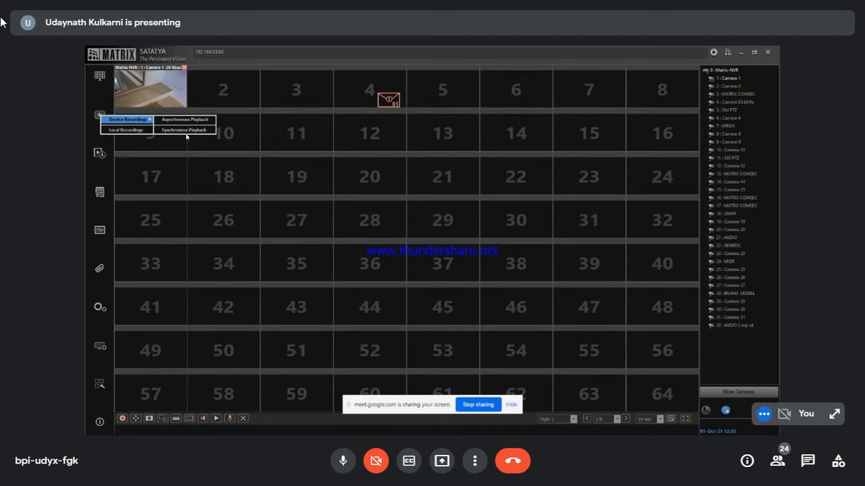
left_click(186, 134)
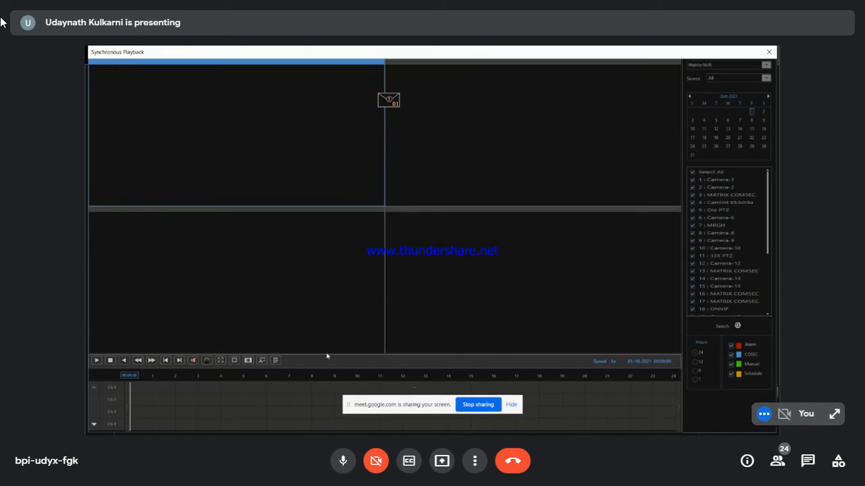
left_click(414, 390)
left_click(696, 380)
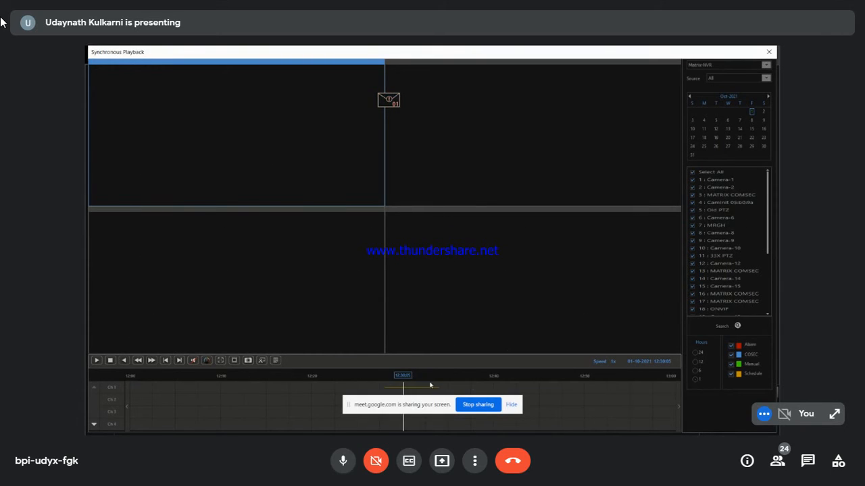
left_click(393, 390)
left_click(396, 390)
Step: Play the recording, mute the Meet microphone, and jump to about 12:30:29
left_click(96, 360)
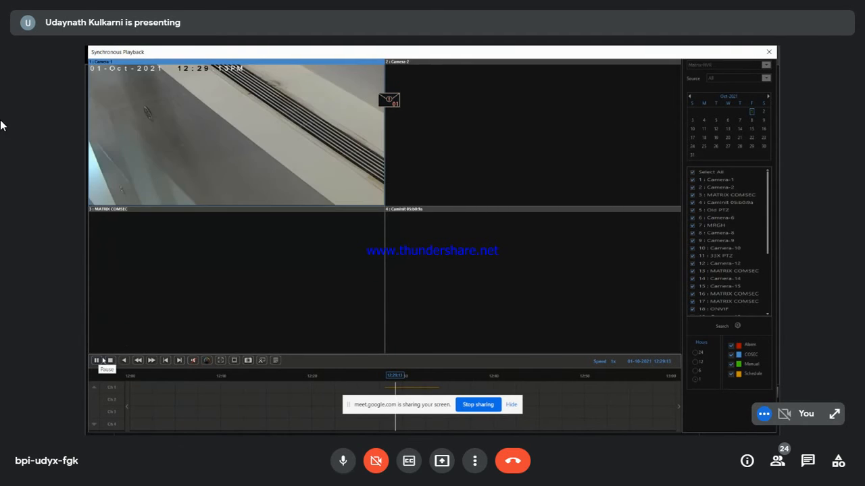
left_click(342, 466)
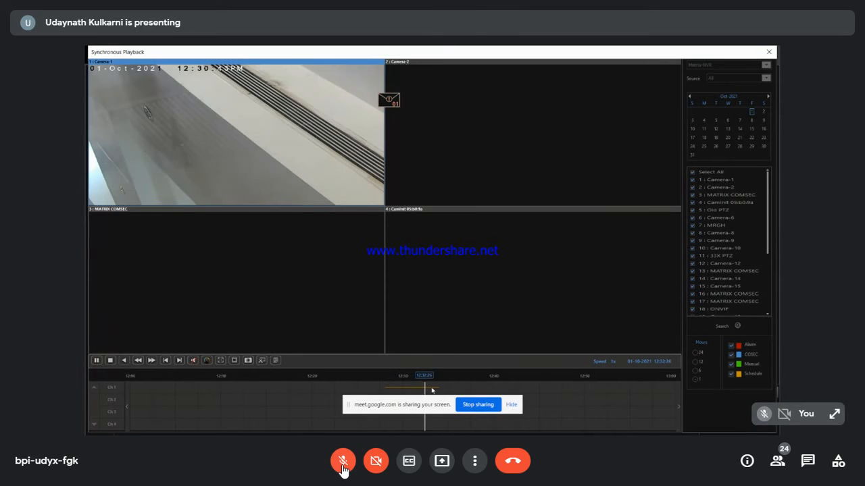
left_click(407, 390)
Step: Rewind playback to about 12:29 and view the clip path C:\MatrixDeviceClient\00_1b_09_06_9d_5b
left_click(394, 391)
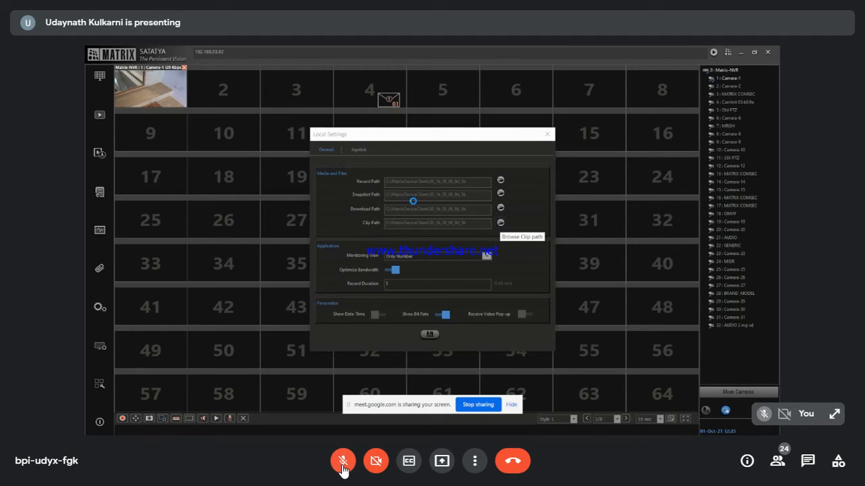
left_click(500, 223)
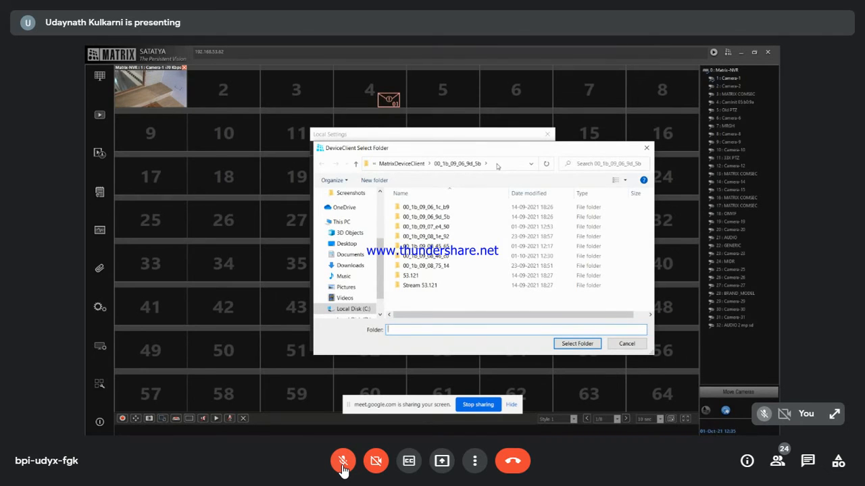
left_click(497, 165)
key("ctrl+c")
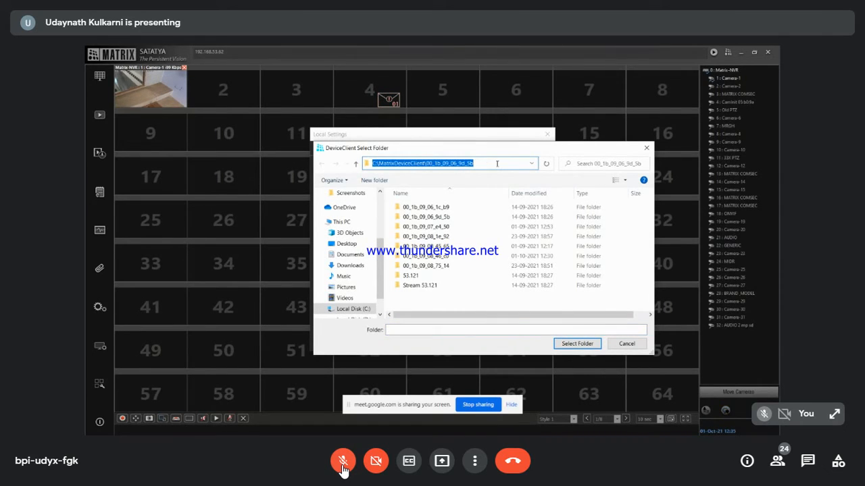
Step: Close the folder picker and Local Settings, then restore down the client window
left_click(646, 147)
left_click(547, 133)
left_click(754, 52)
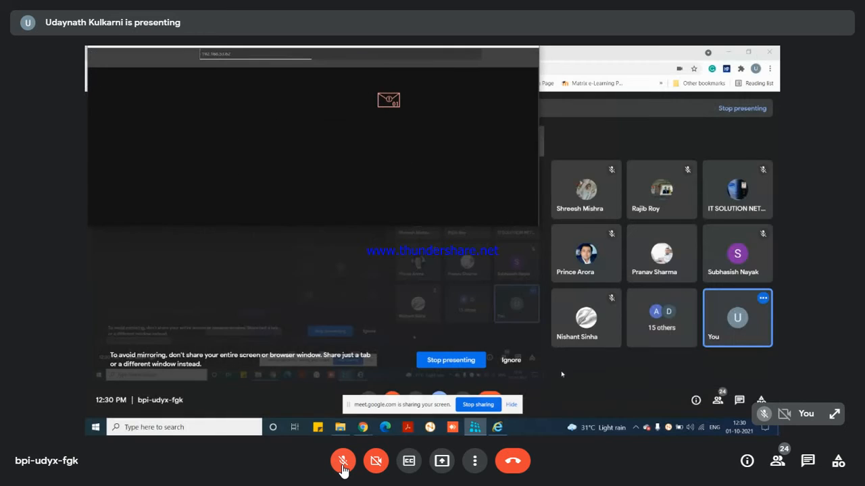
Step: Open File Explorer at C:\MatrixDeviceClient\00_1b_09_06_9d_5b
left_click(346, 430)
left_click(348, 117)
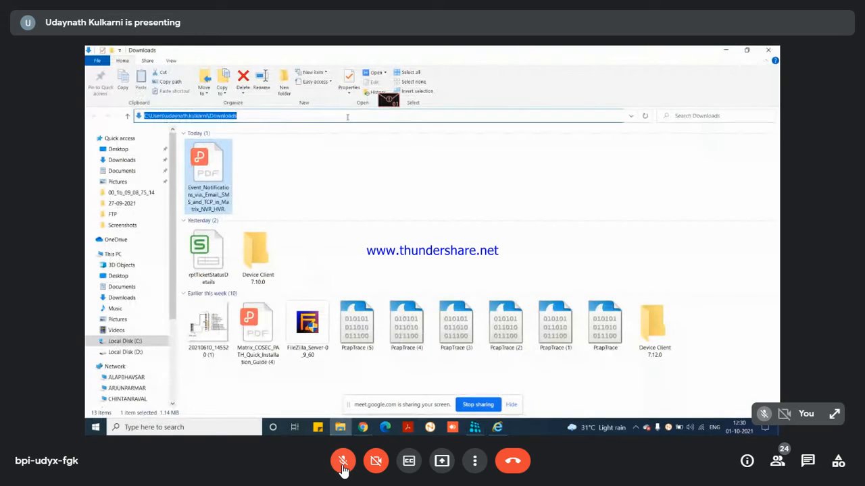
key("ctrl+v")
key("Return")
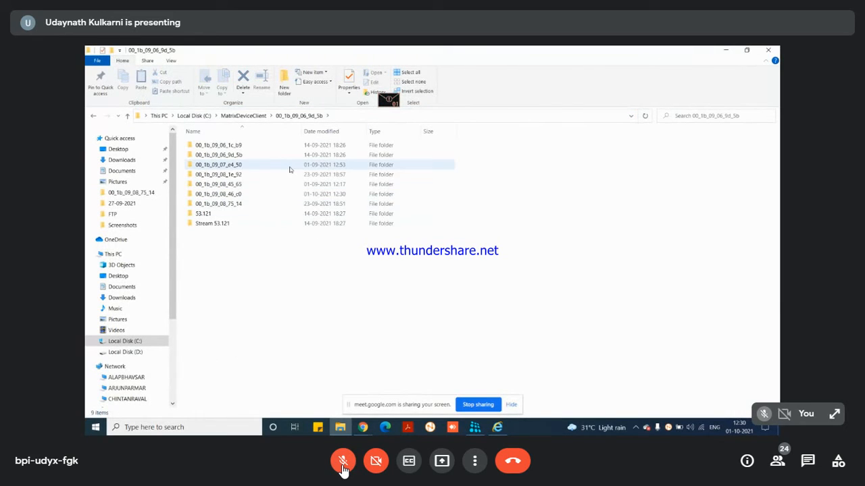
Step: Open folder 00_1b_09_08_46_c0 and play CLIP_01102021_122912_C1 in VLC
left_click(283, 196)
double_click(283, 196)
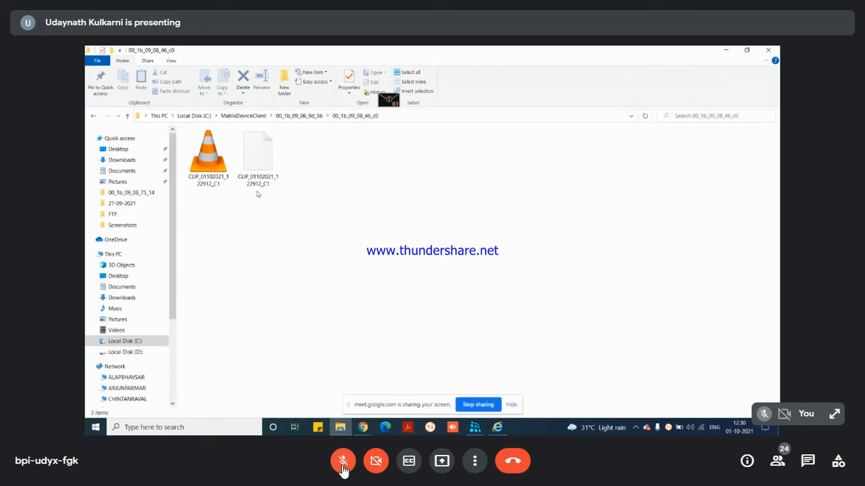
left_click(217, 170)
double_click(217, 170)
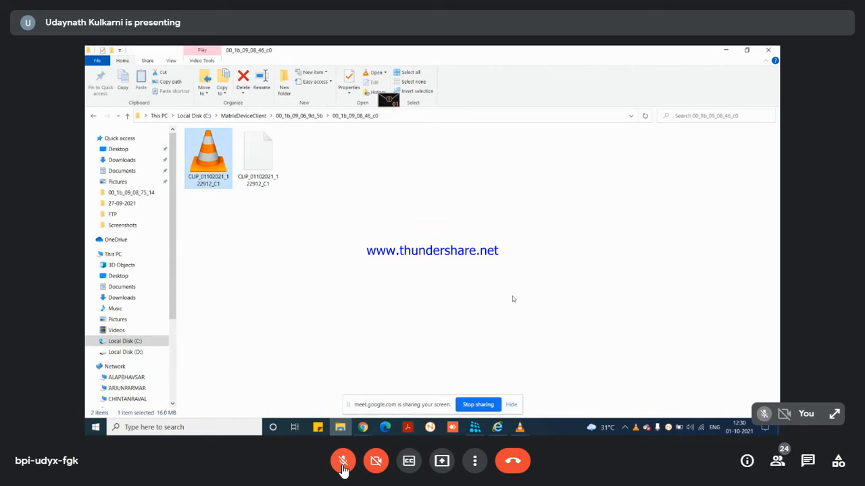
mouse_move(519, 427)
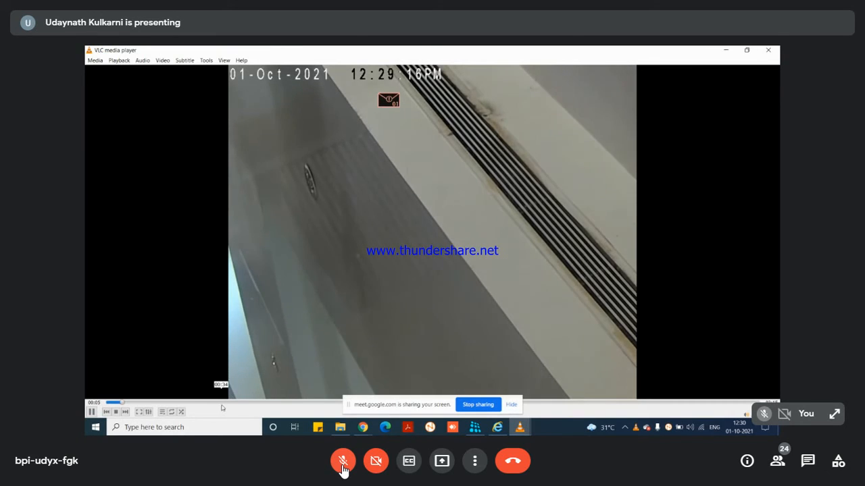
Step: Scrub the exported camera clip ahead to about 12:32 in VLC, then close the player
left_click_drag(221, 405, 304, 405)
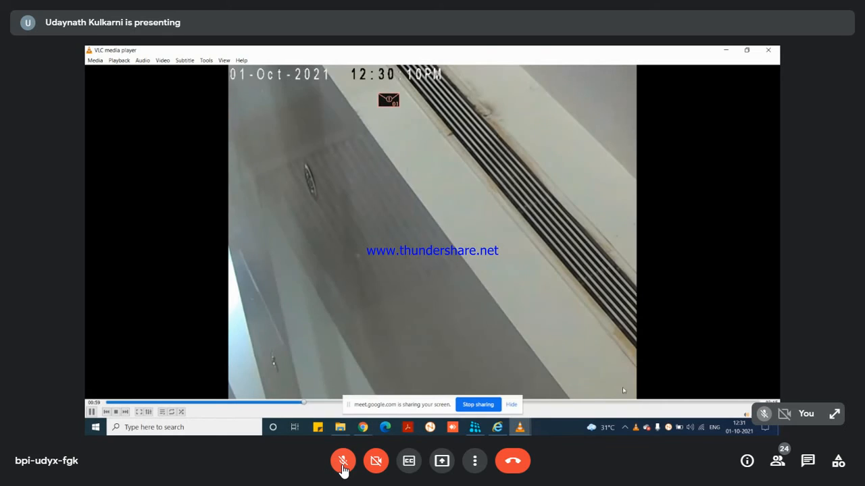
left_click(589, 404)
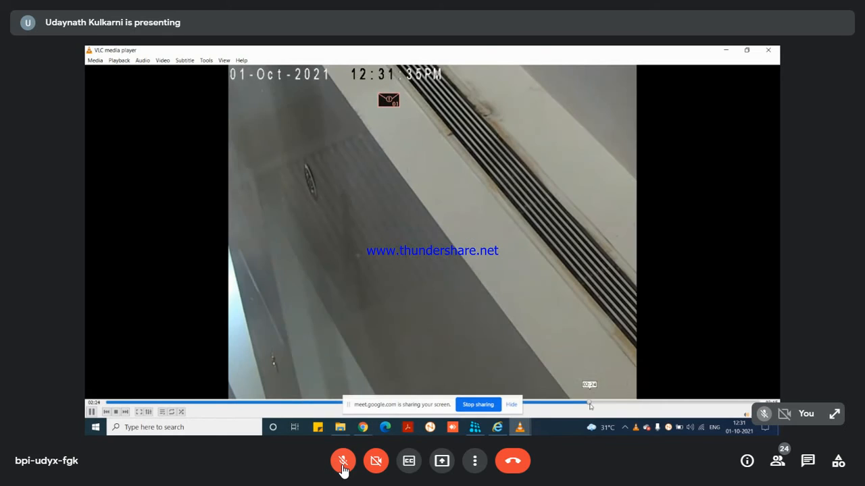
left_click(675, 403)
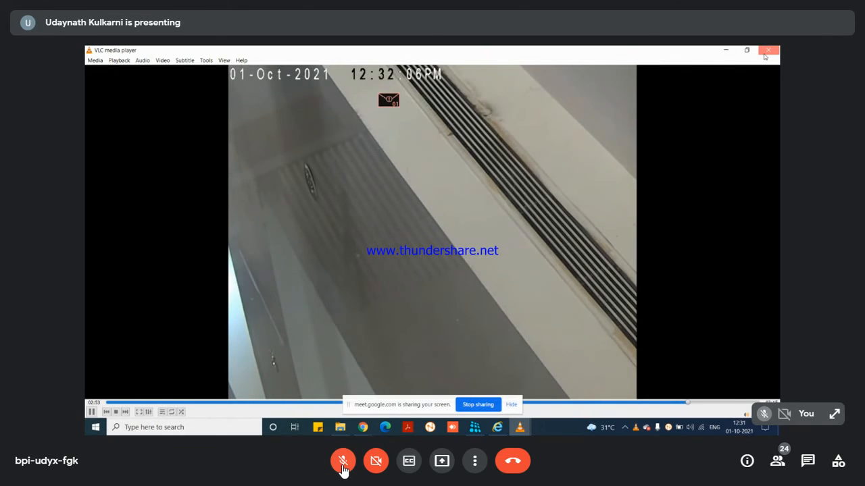
left_click(768, 50)
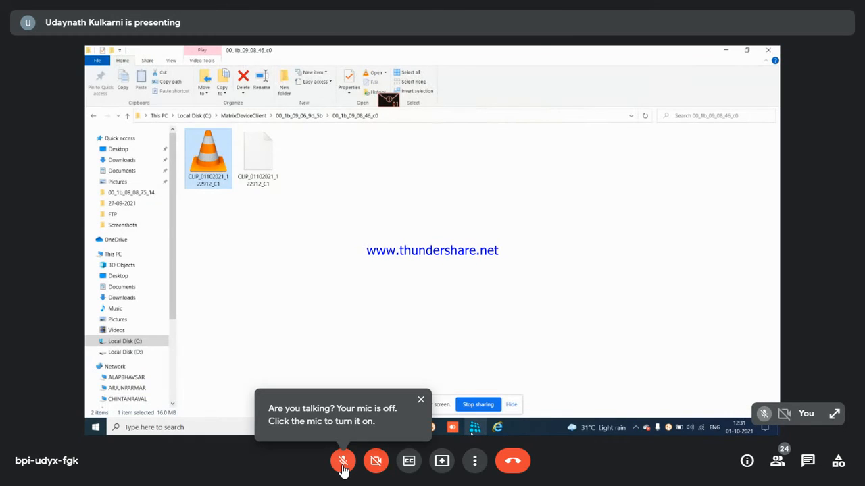
Step: Search Camera-1's device recordings in Asynchronous Playback and select the found 01-10-2021 recording
left_click(521, 54)
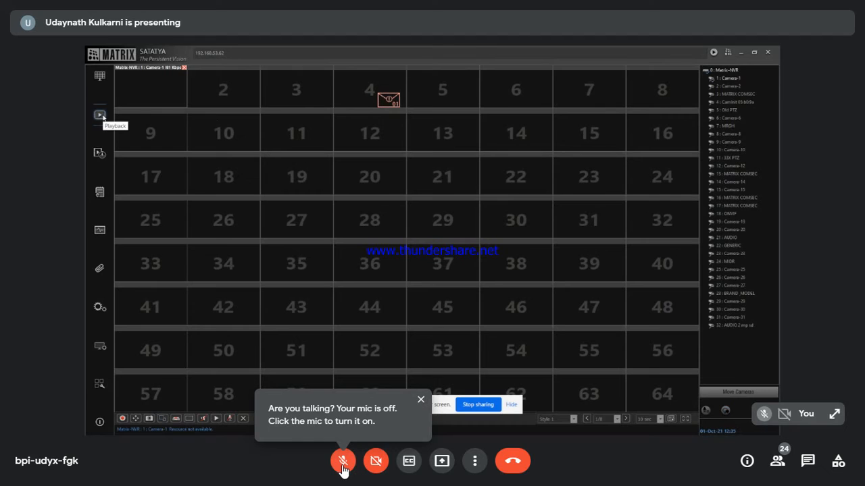
left_click(100, 116)
mouse_move(128, 120)
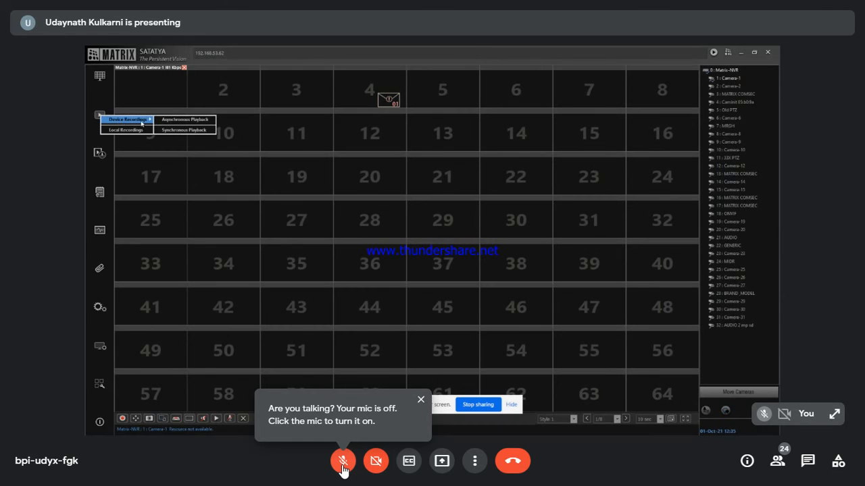
left_click(189, 121)
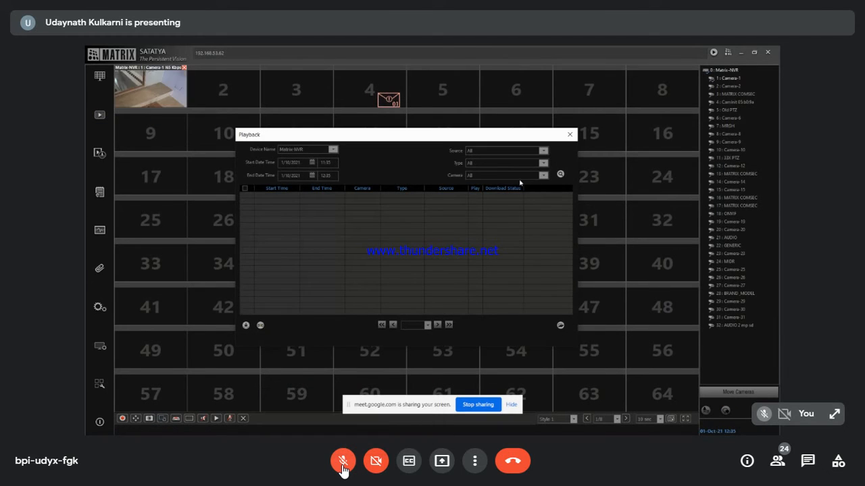
left_click(518, 176)
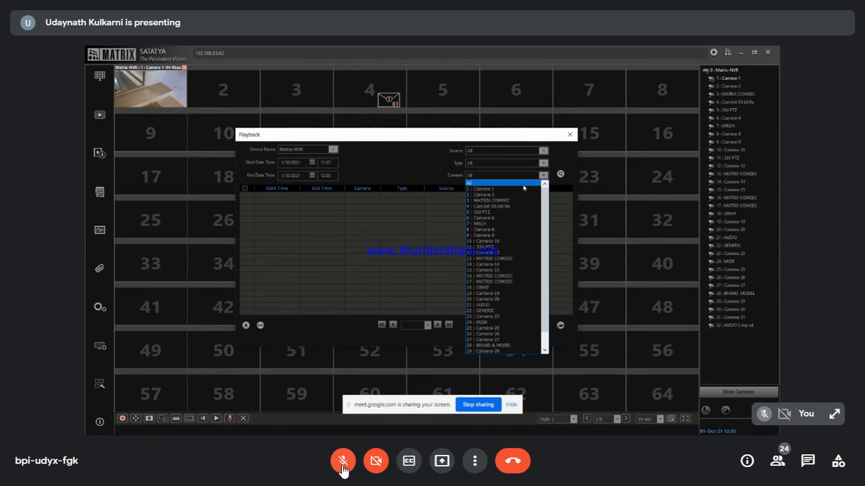
left_click(524, 189)
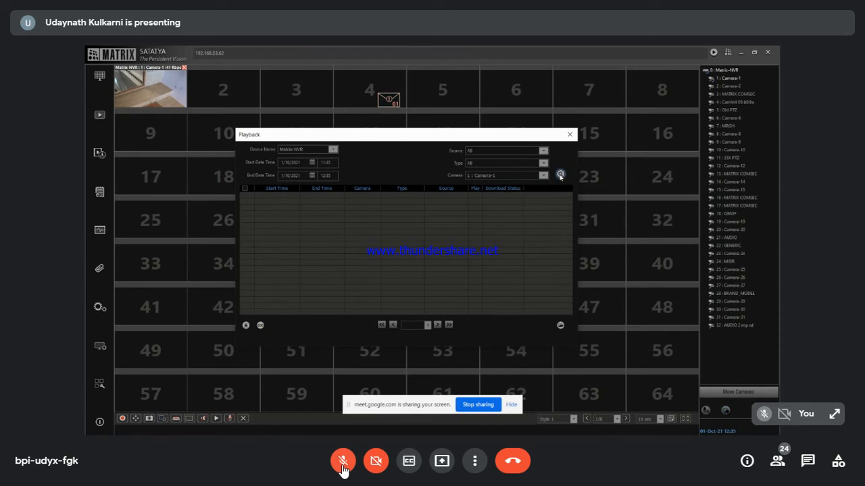
left_click(560, 174)
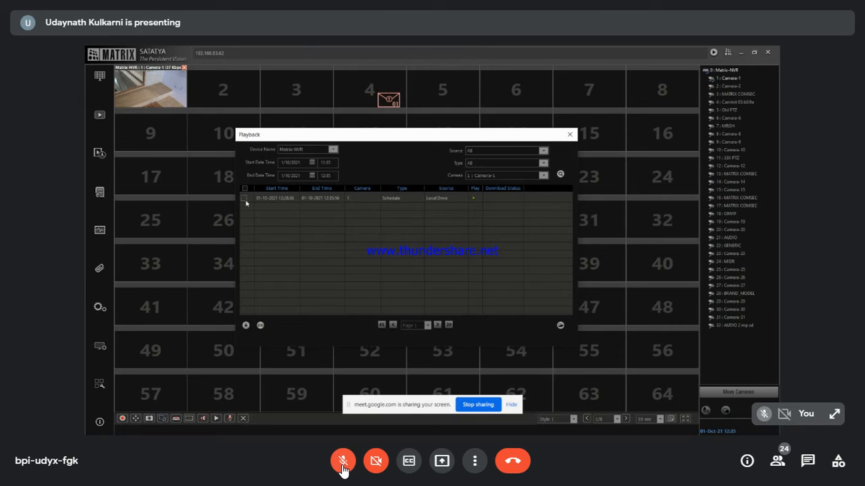
left_click(244, 198)
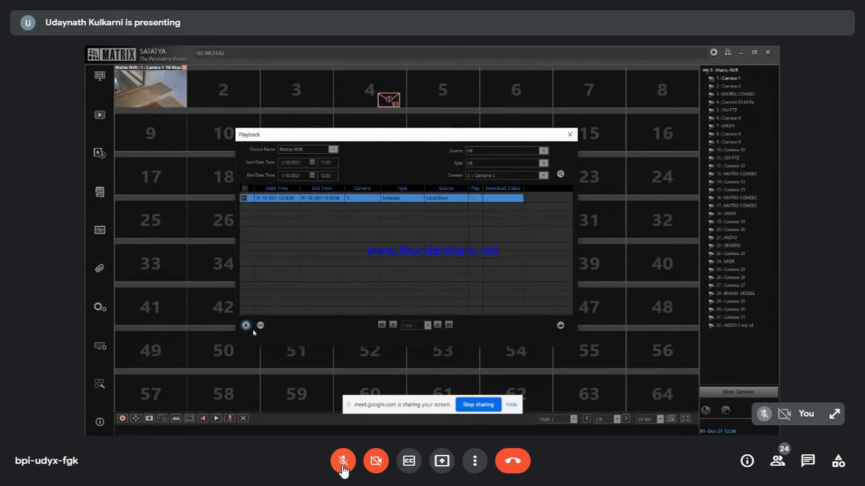
Step: Download the selected recording as an AVI file, then close the file browser and playback window
left_click(261, 325)
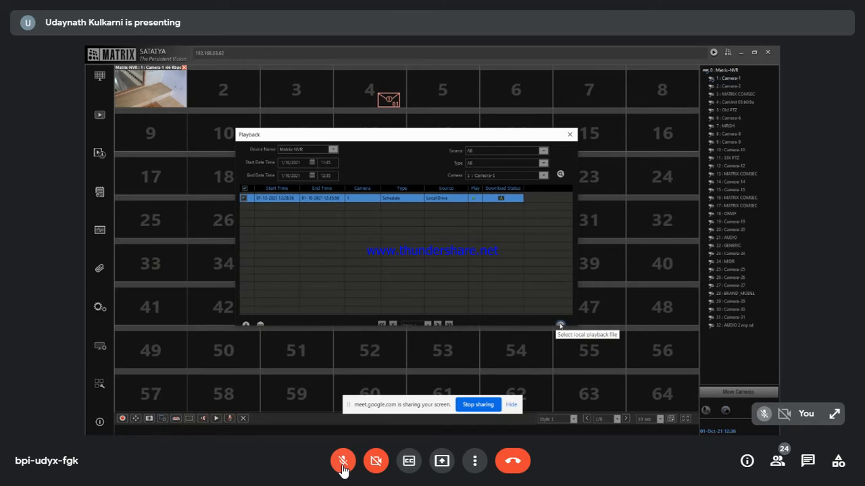
left_click(560, 325)
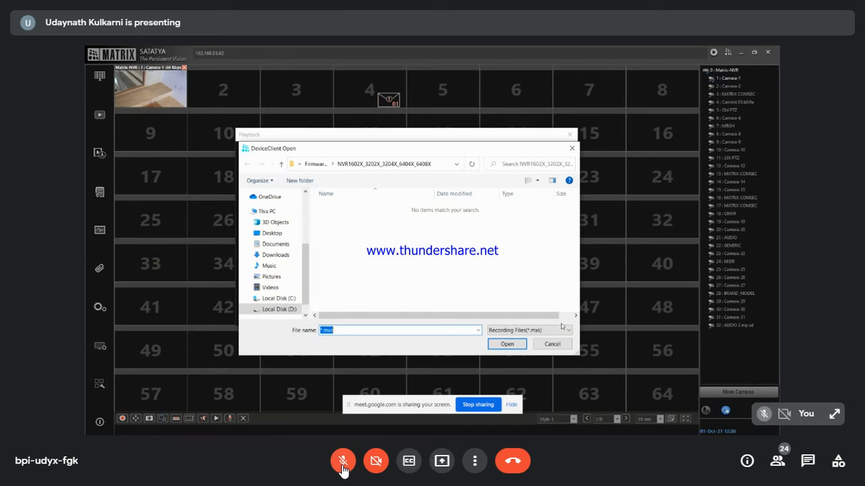
left_click(440, 164)
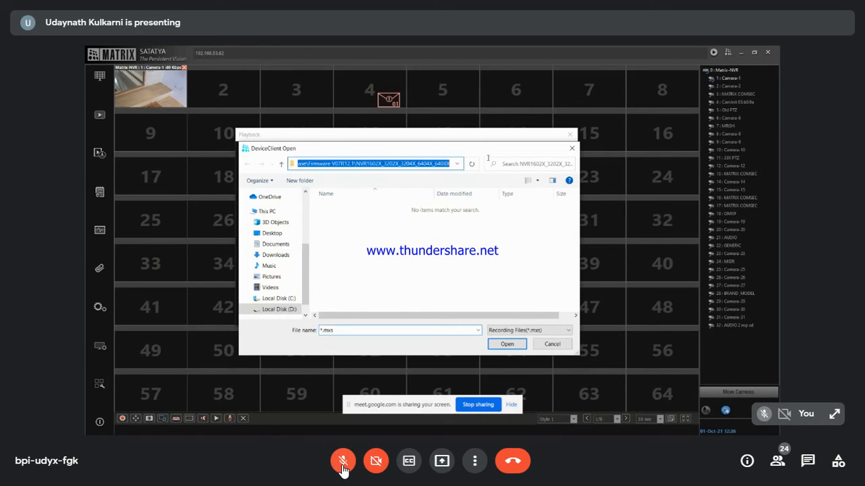
left_click(573, 148)
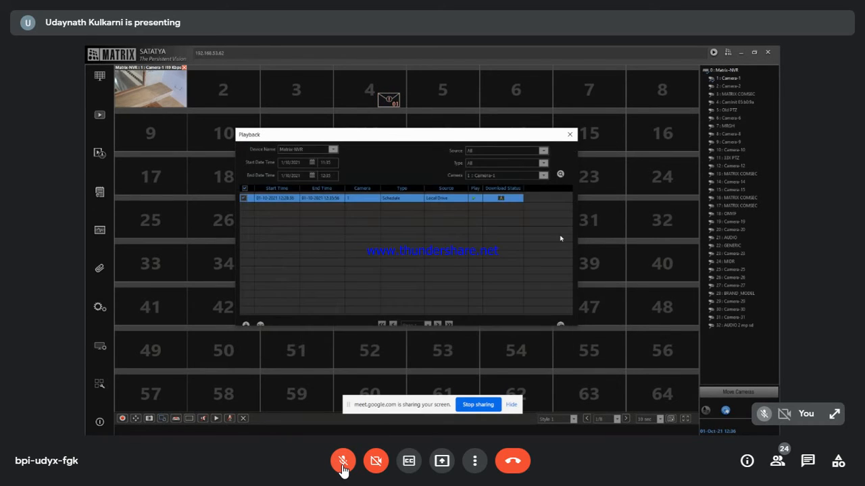
left_click(568, 137)
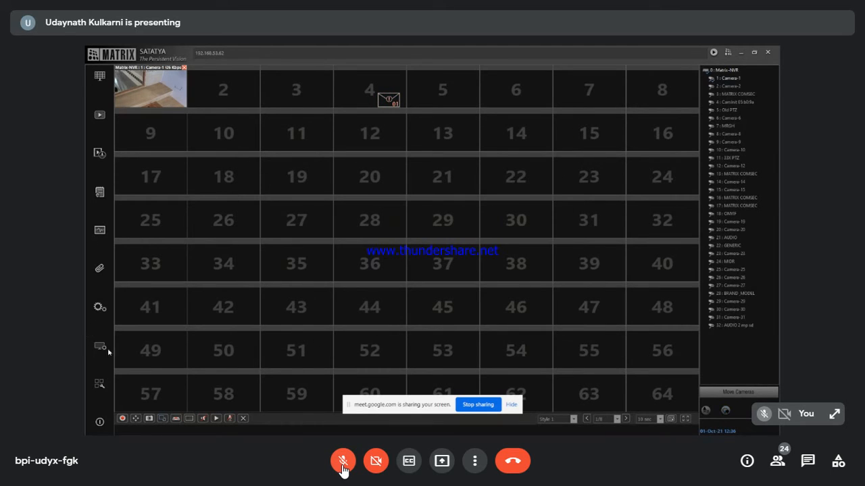
Step: Check the client's download folder path under Local Settings
left_click(100, 347)
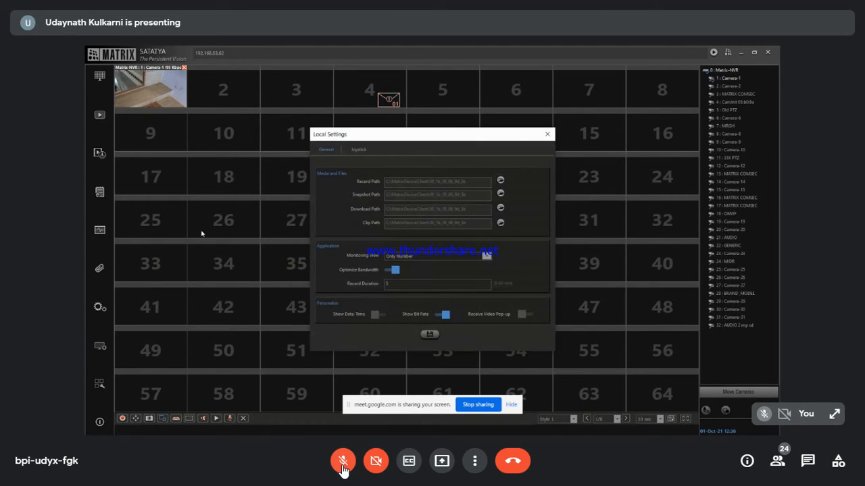
left_click(501, 208)
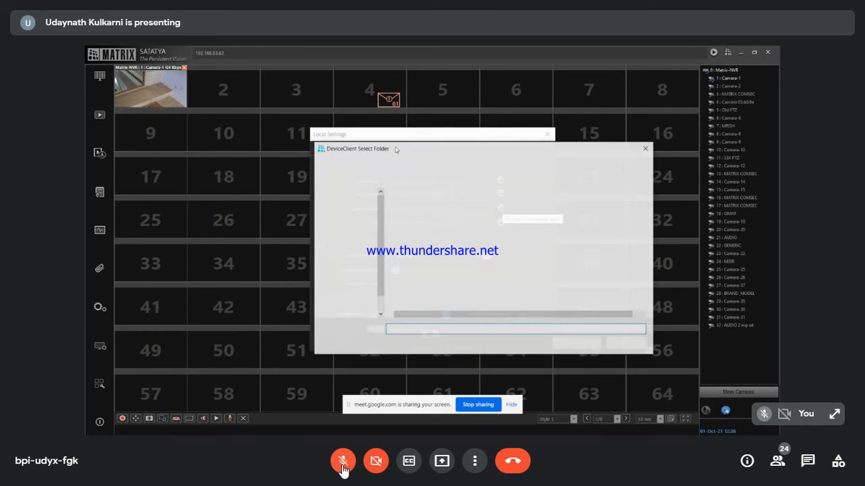
left_click(507, 163)
key("ctrl+c")
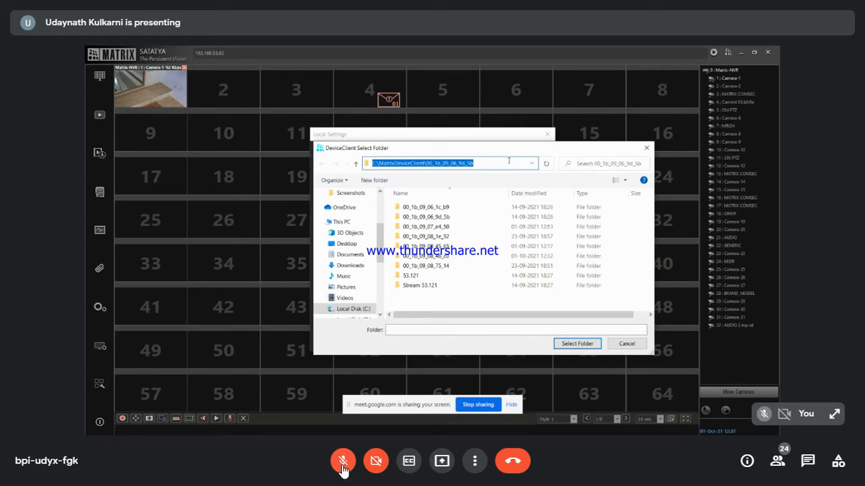
left_click(646, 148)
left_click(547, 134)
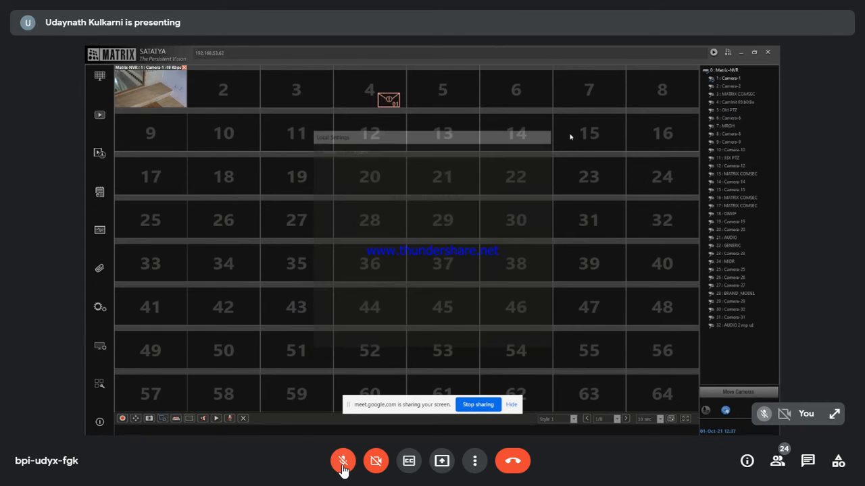
Step: Paste the download path into File Explorer and locate DOWNLOAD_01102021_122836_C1_HDD in 00_1b_09_08_46_c0
left_click(752, 52)
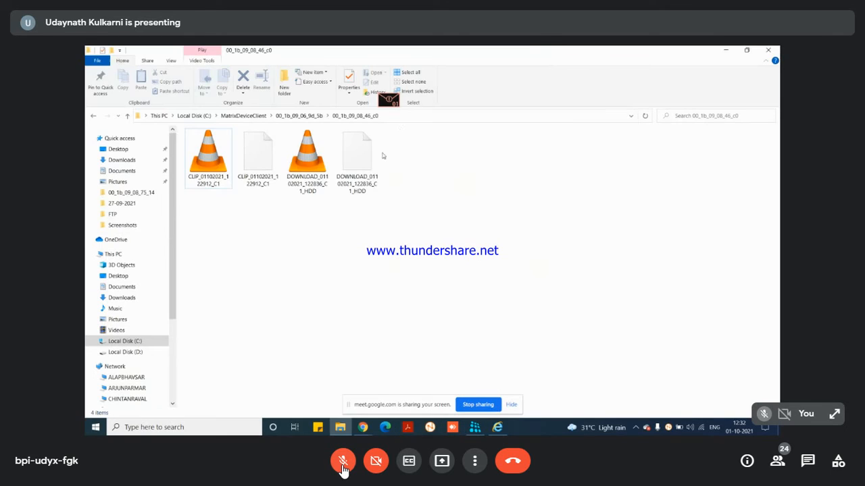
left_click(399, 114)
key("ctrl+v")
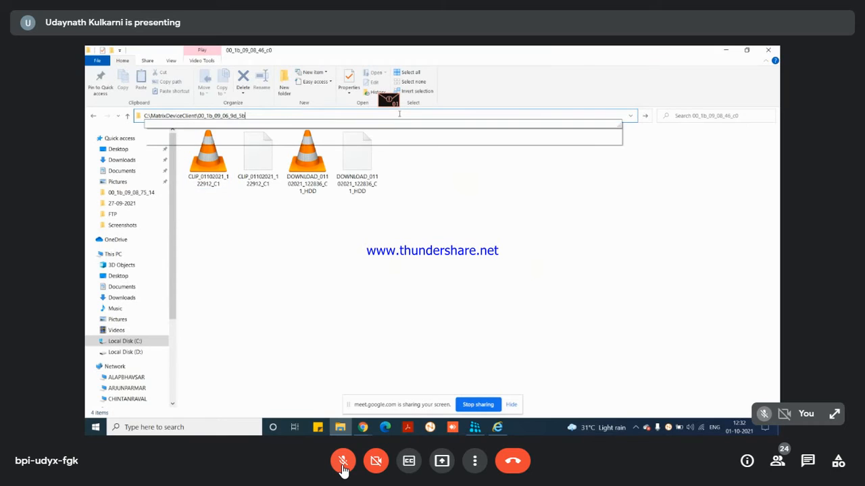
key("Return")
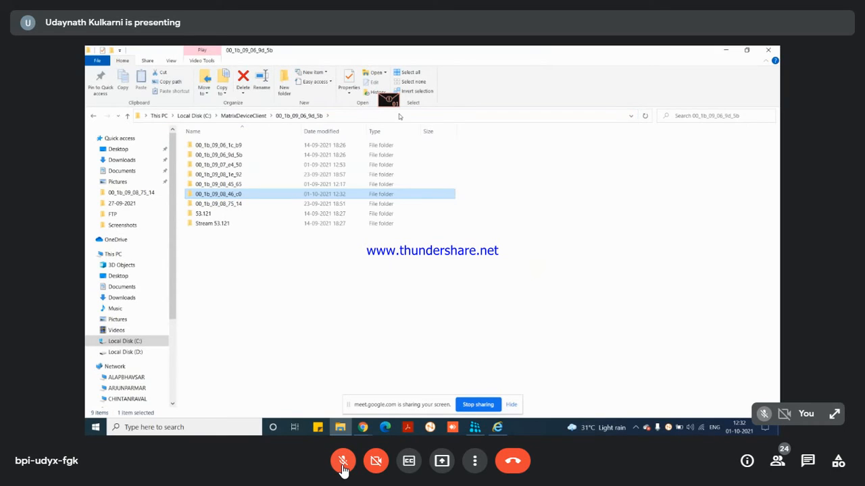
double_click(253, 199)
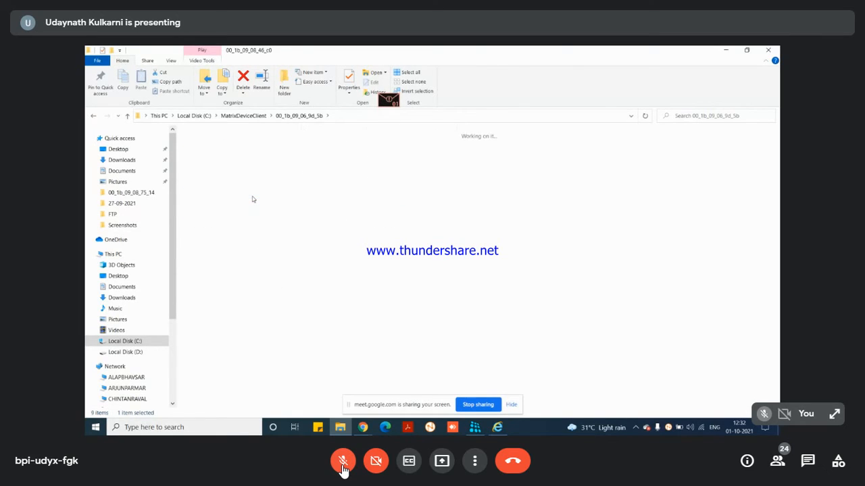
left_click(304, 186)
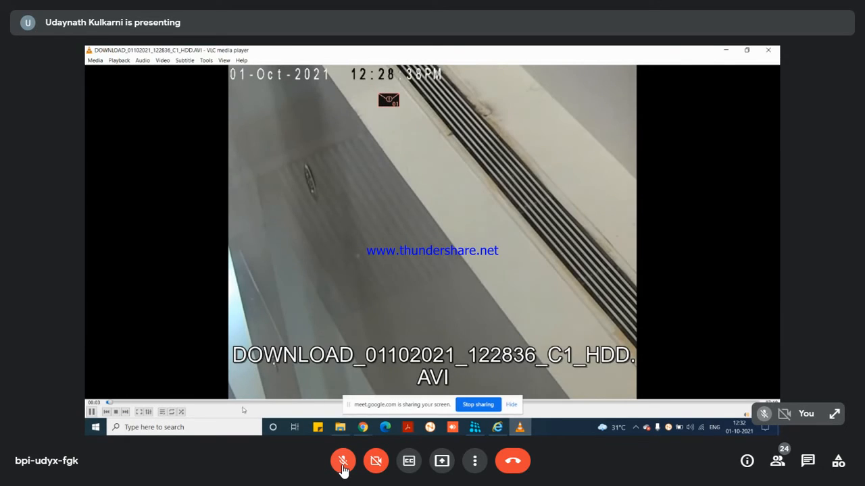
Step: Skip the downloaded AVI recording ahead to about 05:35 in VLC
left_click(284, 403)
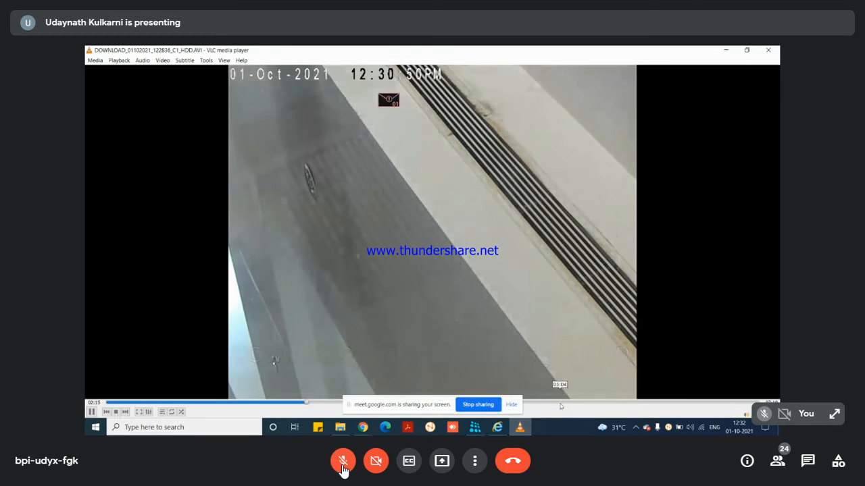
left_click(561, 403)
left_click(605, 403)
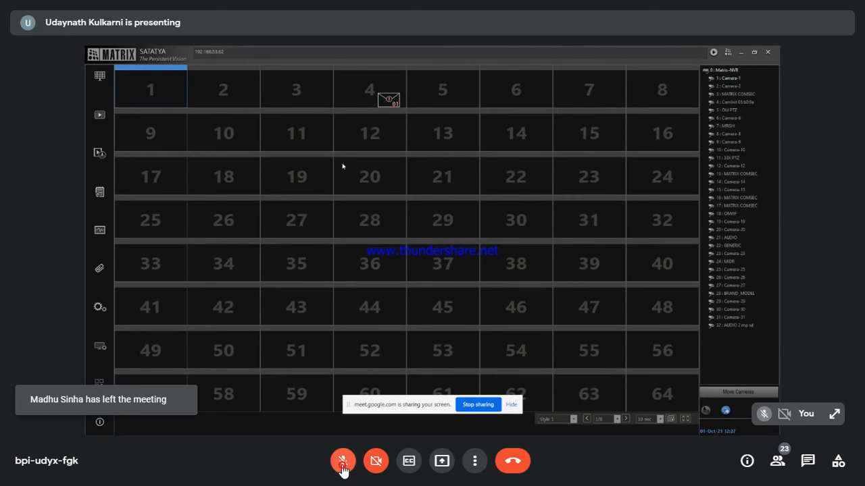
Step: Unmute the Meet microphone, then mute it again
left_click(342, 467)
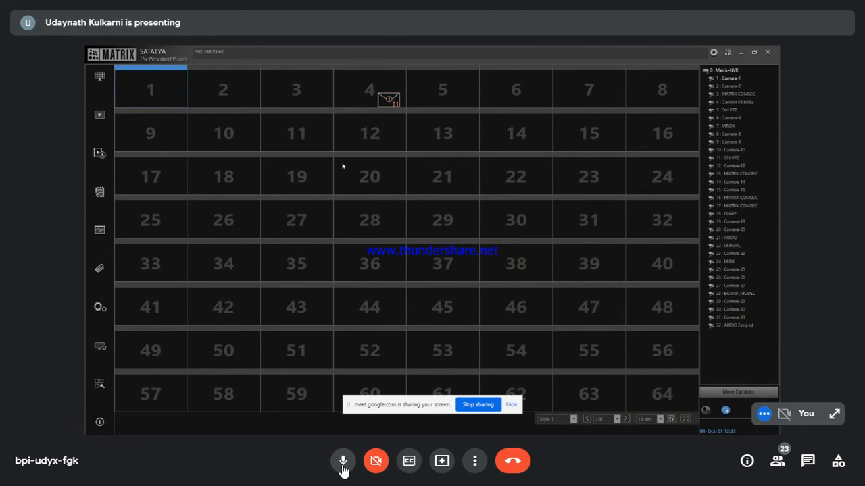
left_click(342, 466)
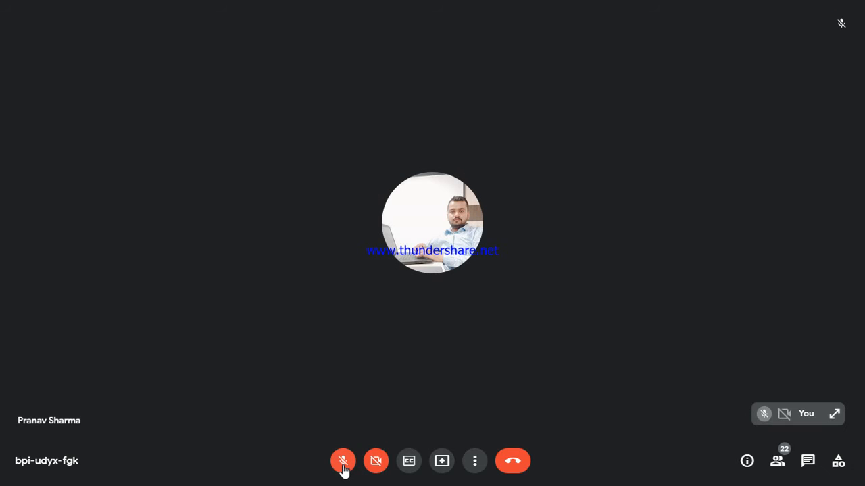
Step: Unmute the Meet microphone to speak
left_click(343, 462)
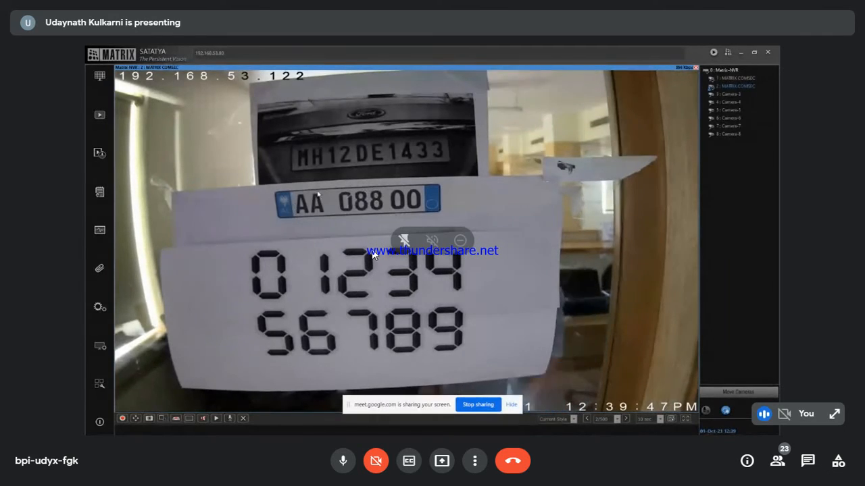
Step: Start two-way audio talk with the IP camera from its live view
left_click(230, 418)
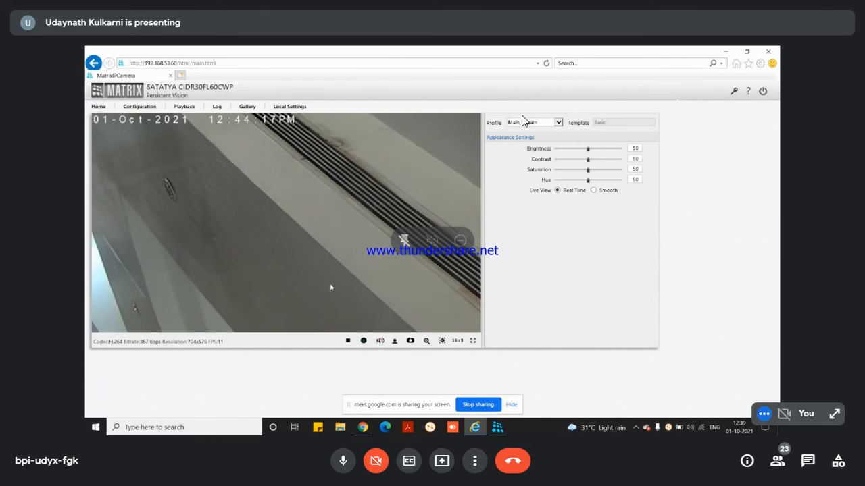
Step: Restore the Main Stream profile to defaults under Configuration, then return to the Home live view
left_click(133, 108)
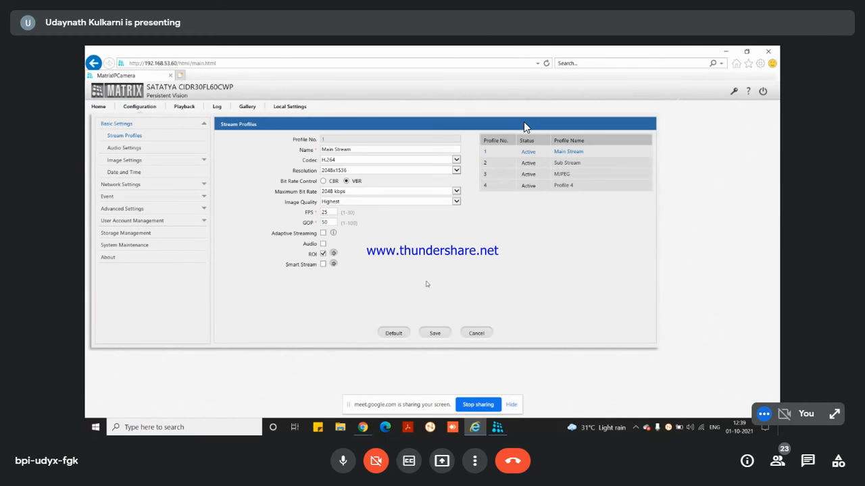
left_click(401, 335)
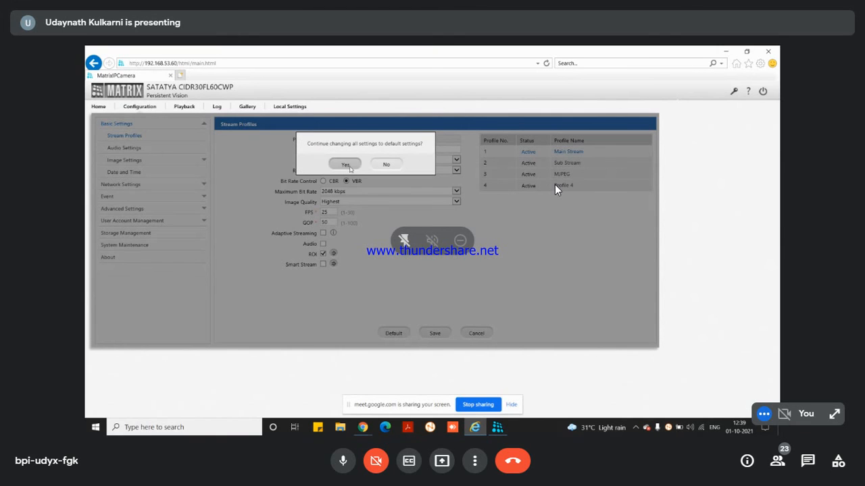
left_click(348, 165)
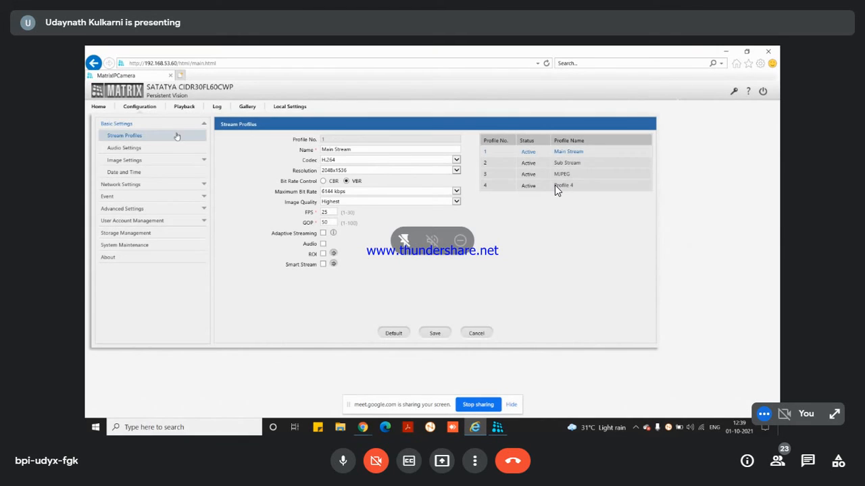
left_click(99, 107)
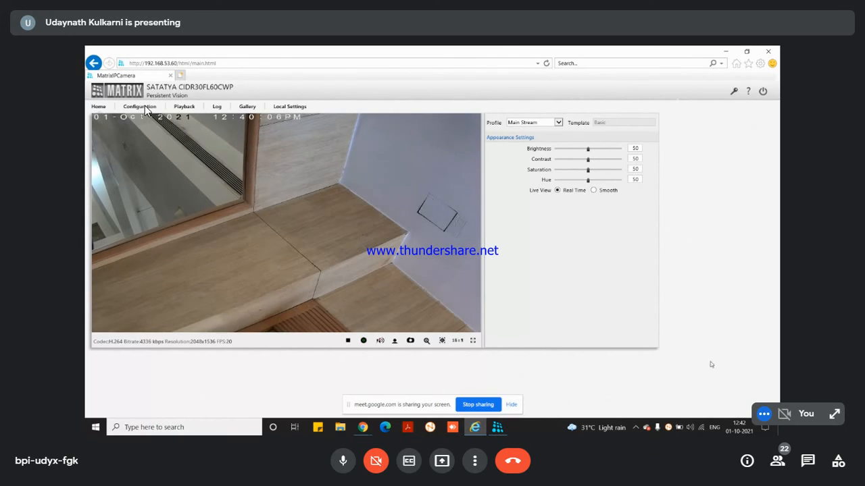
Step: Switch the shared screen to the NVR client and open Profile 4's ROI settings
left_click(497, 427)
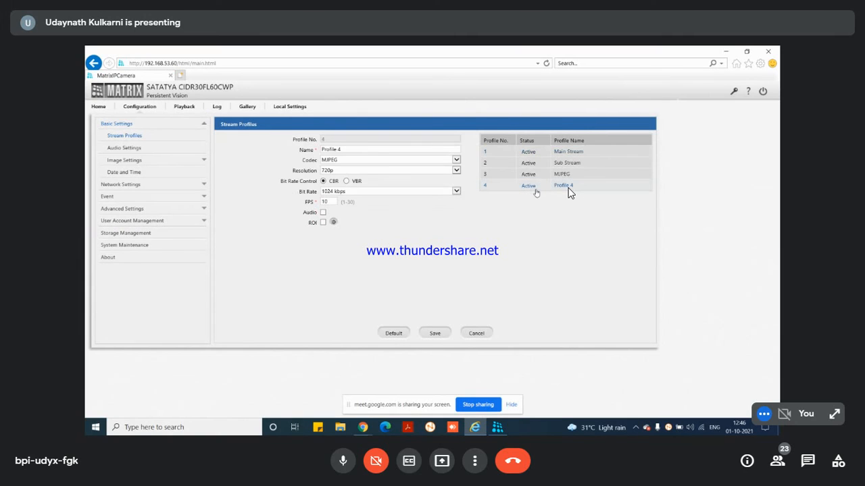
left_click(332, 222)
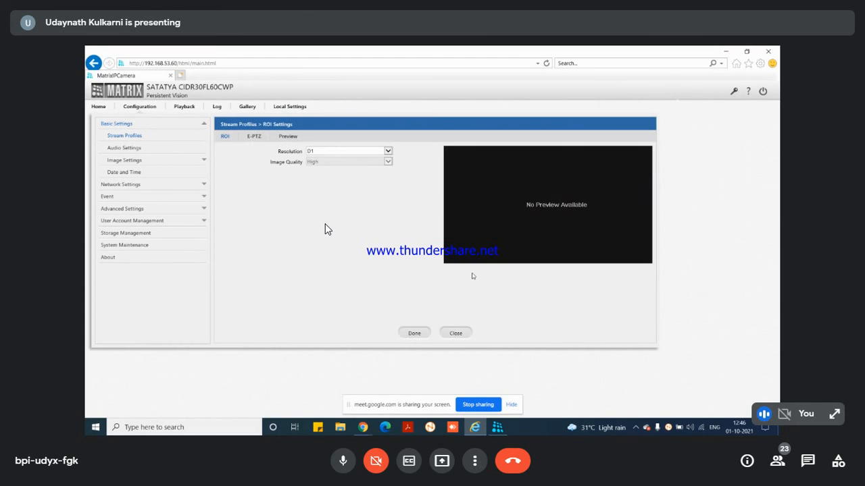
Step: Try repositioning the ROI box, then reset Profile 4 to its default settings
left_click_drag(547, 215, 483, 179)
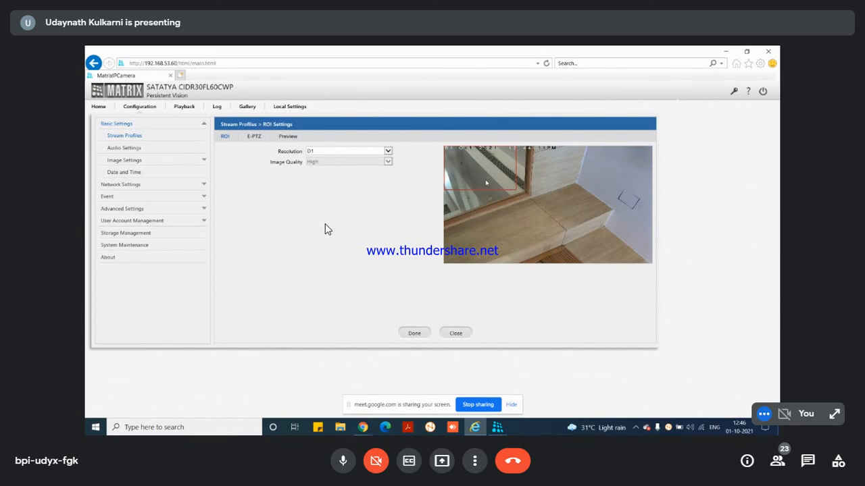
left_click_drag(486, 182, 539, 214)
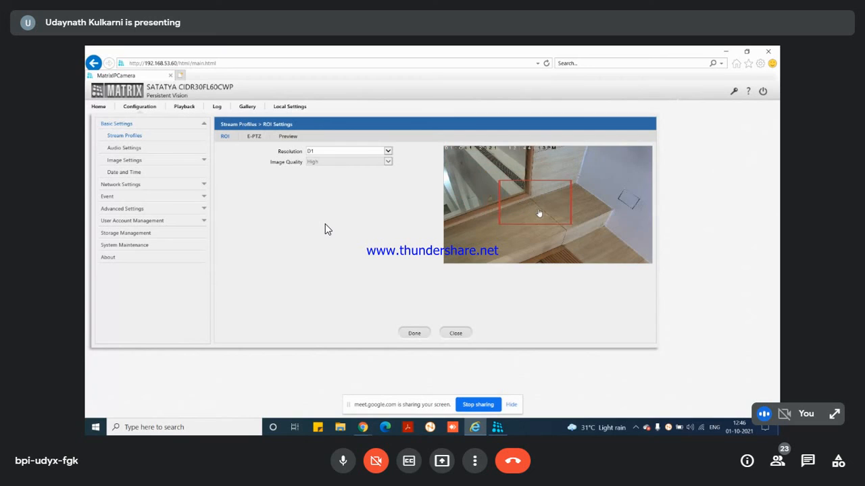
left_click(456, 333)
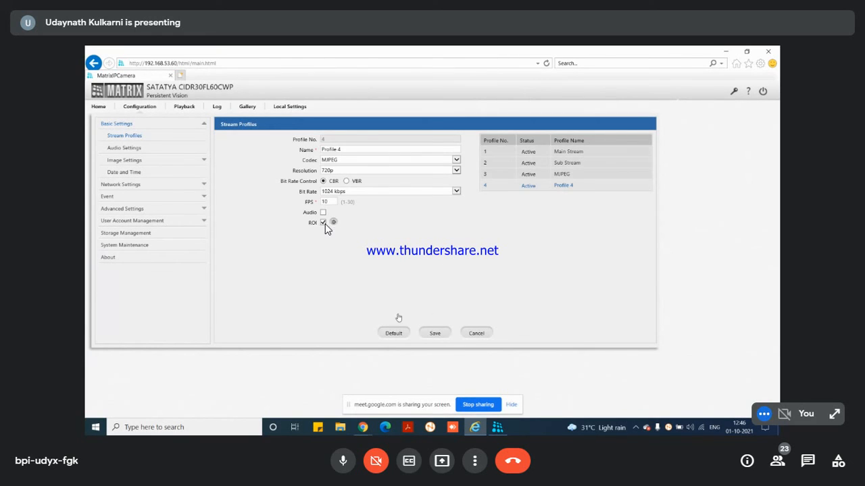
left_click(393, 333)
left_click(345, 165)
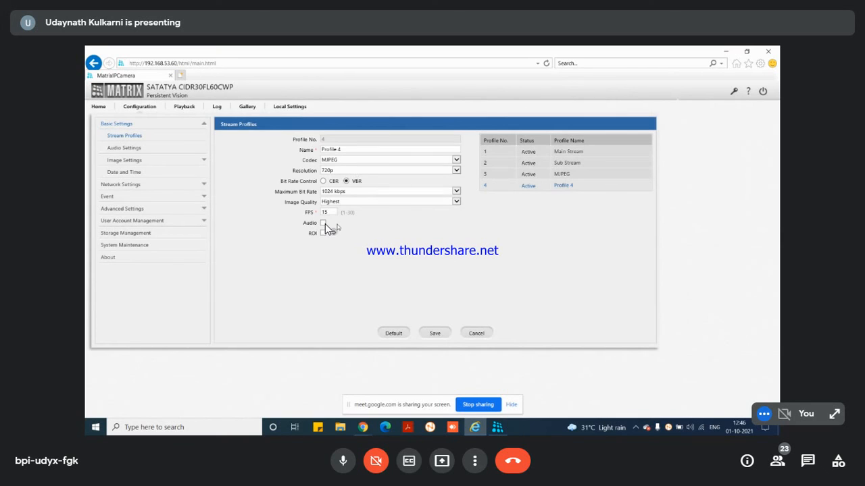
Step: Keep D1 as the ROI resolution and save Profile 4 with FPS set to 10
left_click(356, 233)
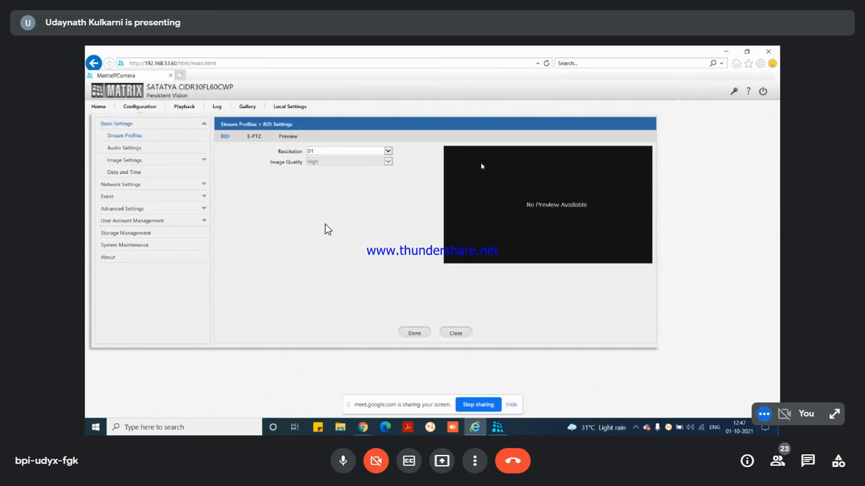
left_click(379, 153)
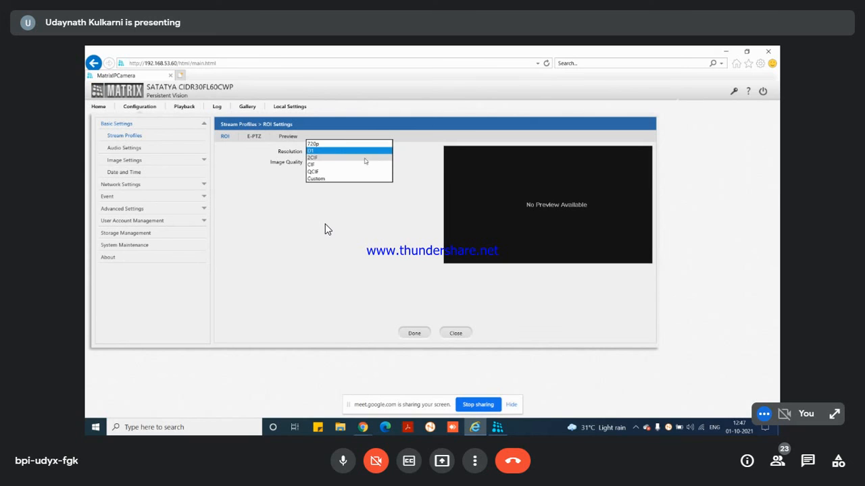
left_click(359, 151)
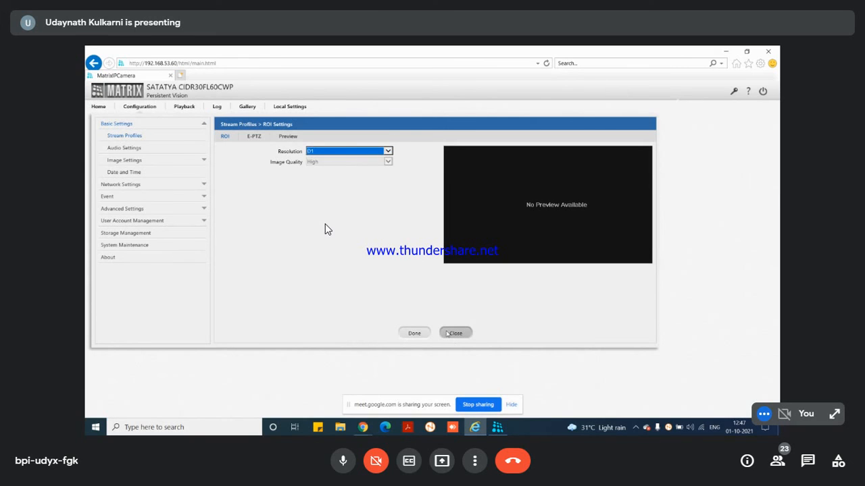
left_click(454, 333)
left_click(435, 333)
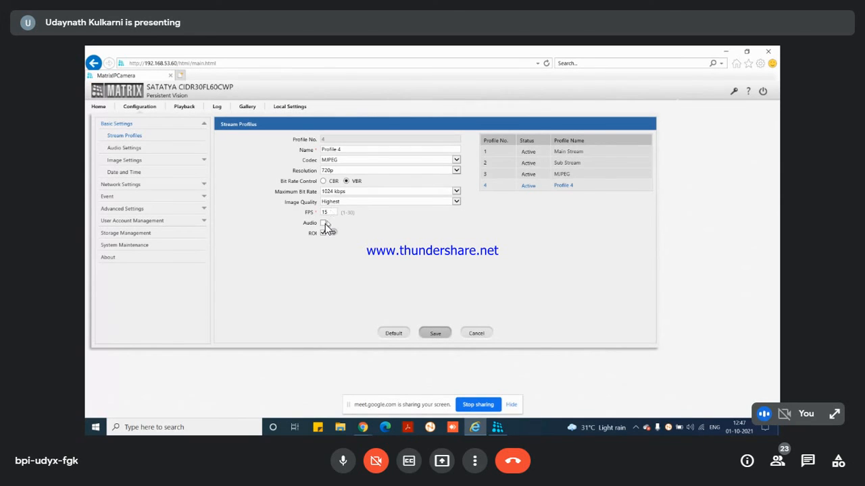
type("10")
left_click(435, 332)
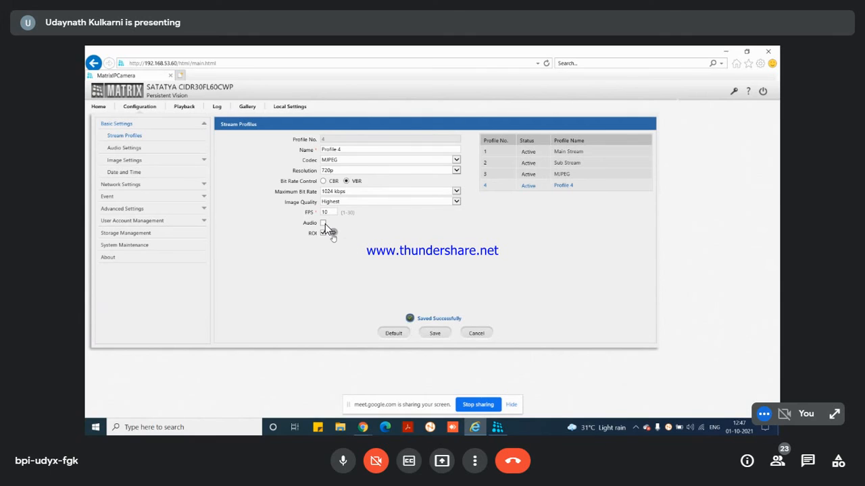
Step: Move Profile 4's region of interest to the lower centre and confirm it
left_click(333, 233)
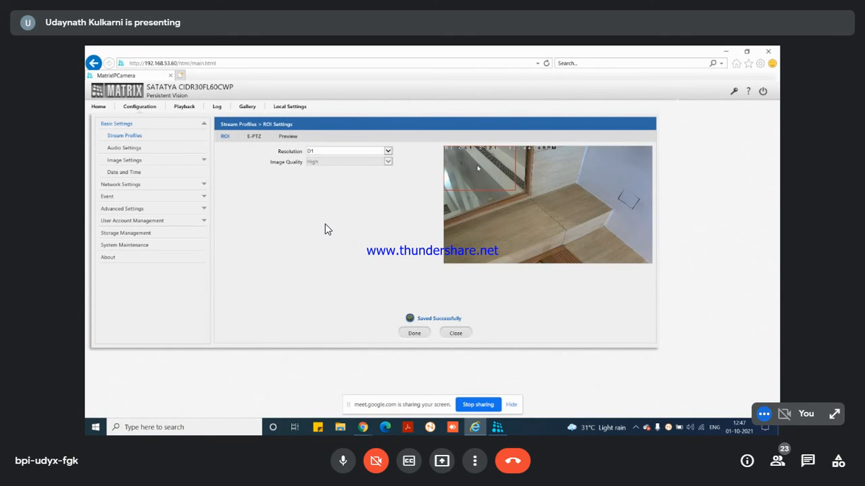
left_click_drag(477, 167, 537, 207)
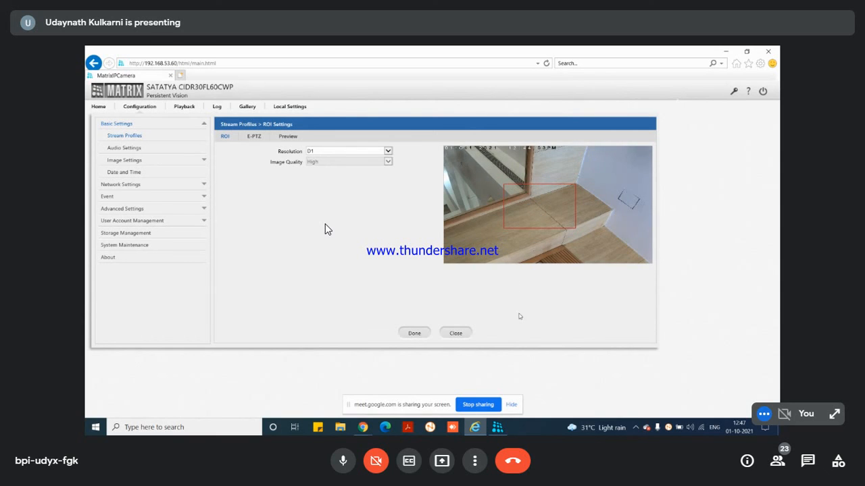
left_click(410, 335)
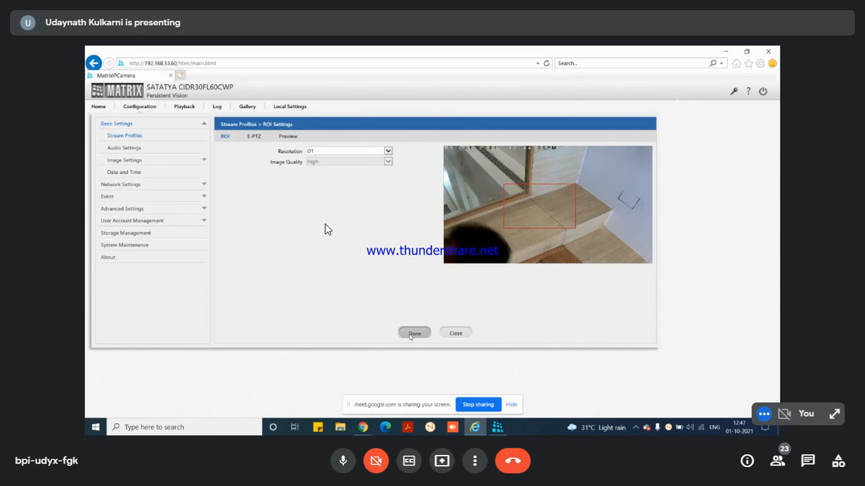
left_click(457, 336)
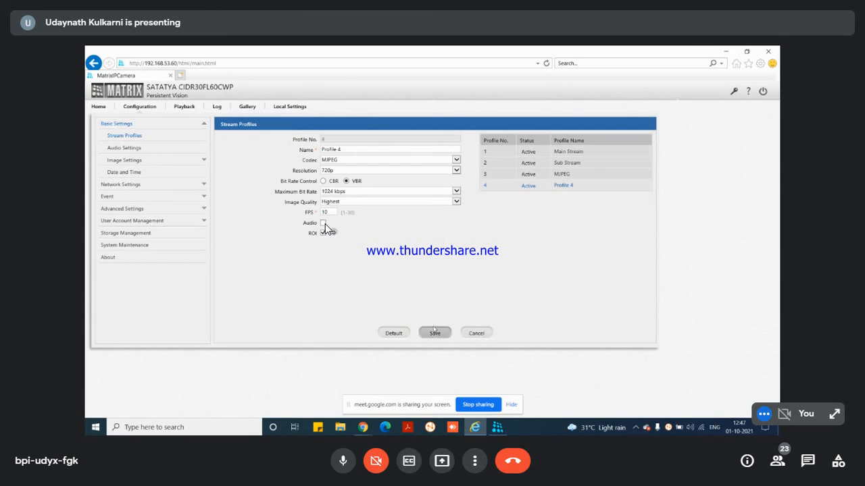
Step: Save Profile 4, view its MJPEG 704x576 live stream on Home, then go to Configuration
left_click(435, 333)
left_click(99, 107)
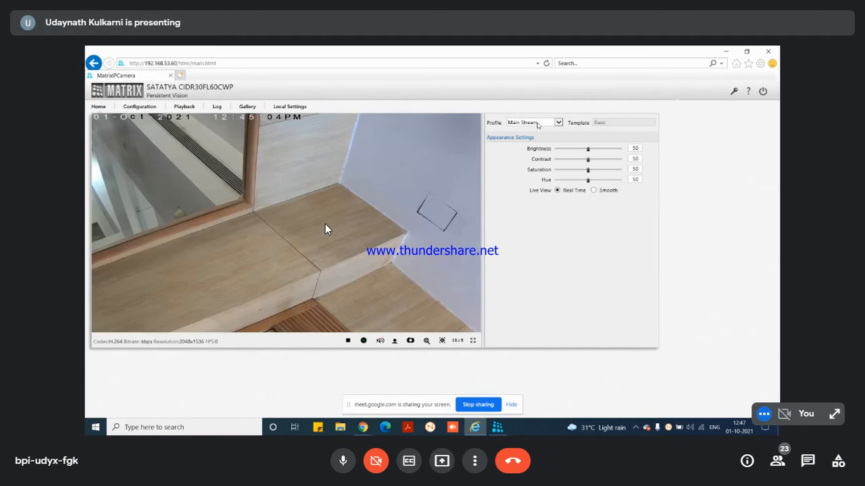
left_click(534, 123)
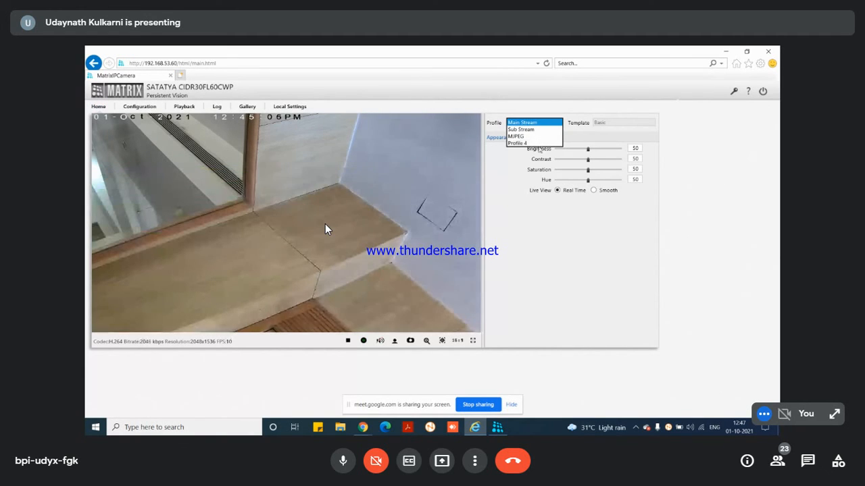
left_click(532, 144)
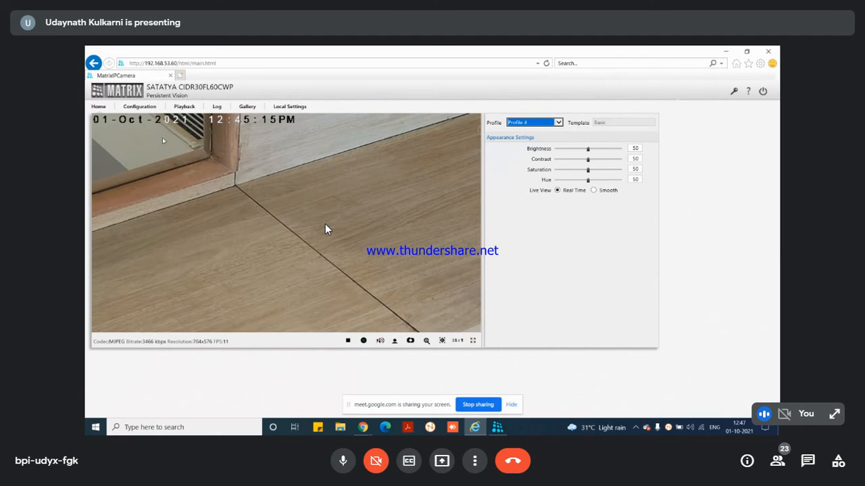
left_click(151, 110)
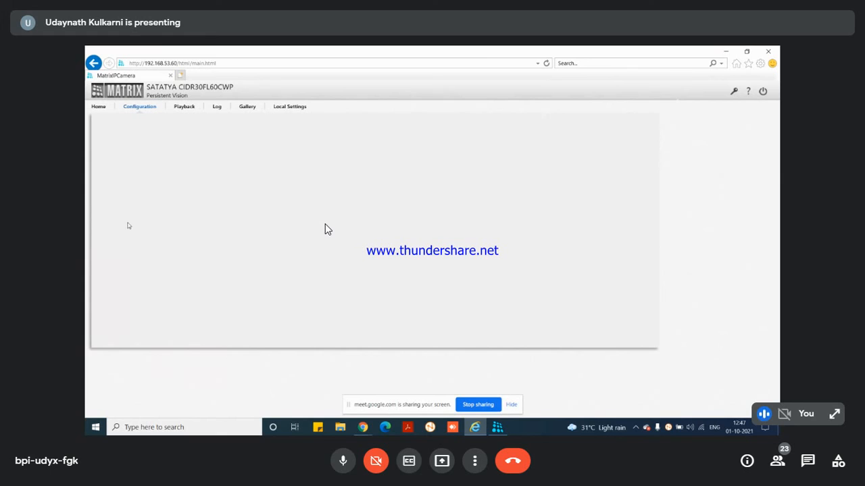
Step: Select and save Profile 4 under Stream Profiles, then reopen its ROI settings (D1, High quality)
left_click(158, 138)
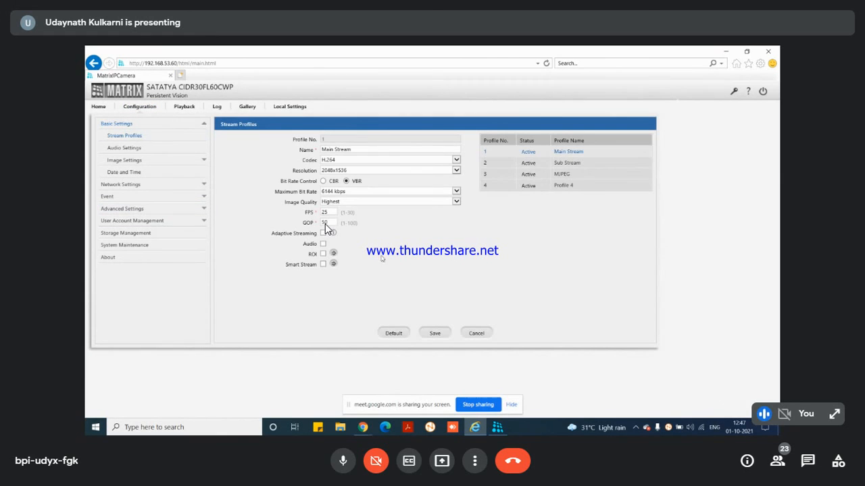
left_click(493, 187)
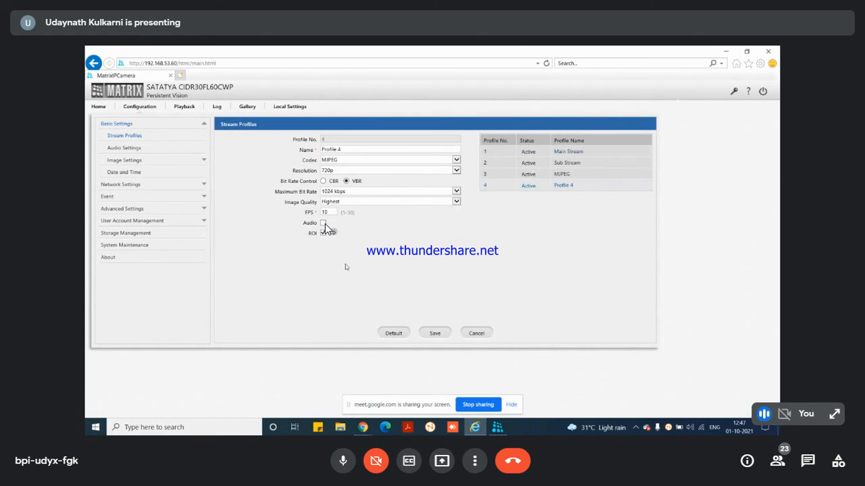
left_click(443, 333)
left_click(352, 233)
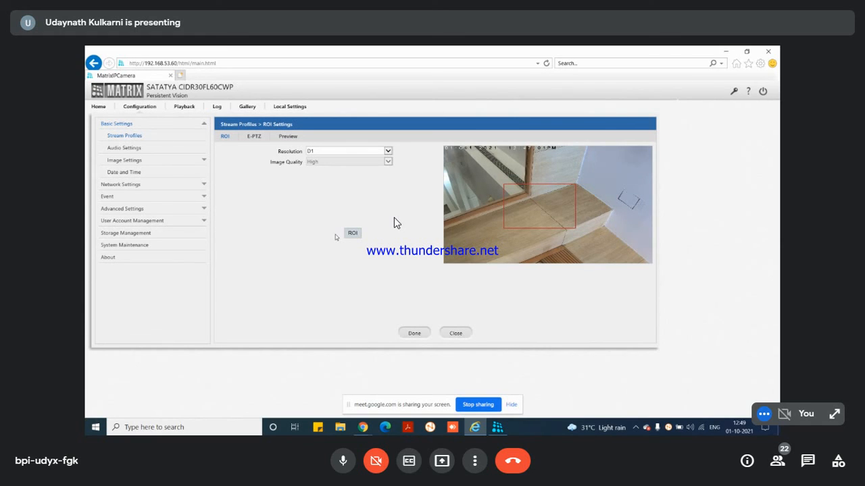
Step: Bring Chrome forward and load the copied camera web address in the Downloads tab
left_click(257, 65)
key("ctrl+c")
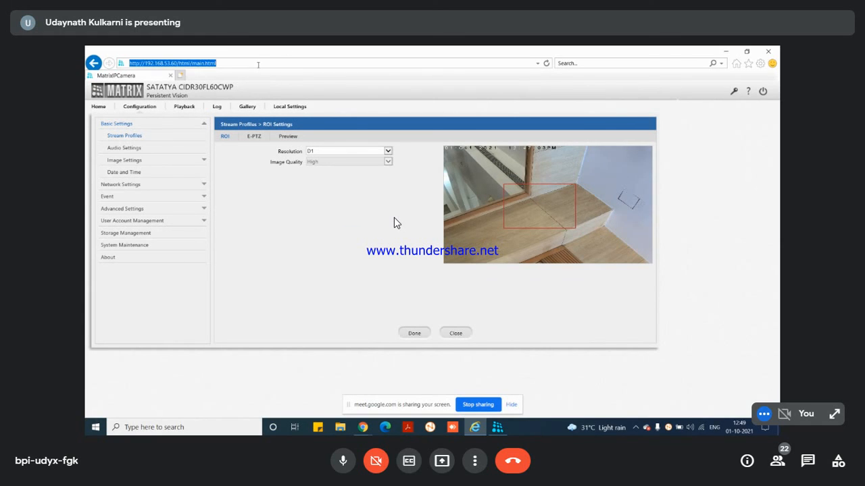
left_click(363, 427)
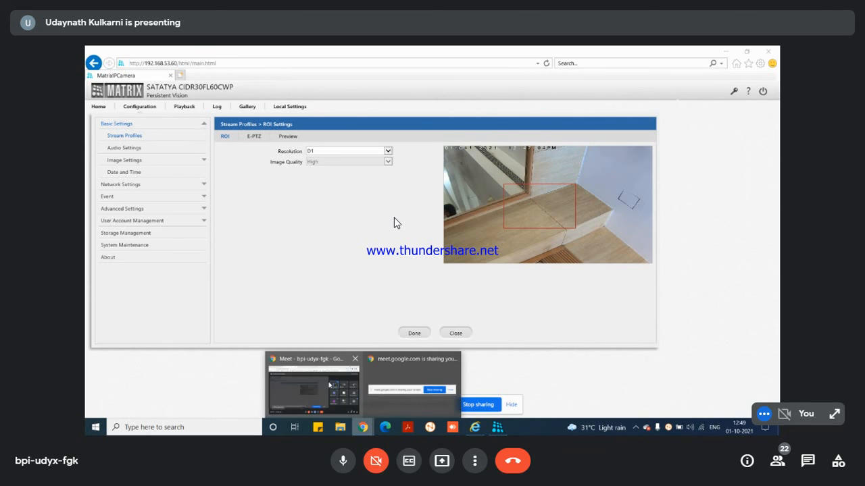
left_click(329, 385)
left_click(453, 52)
left_click(489, 67)
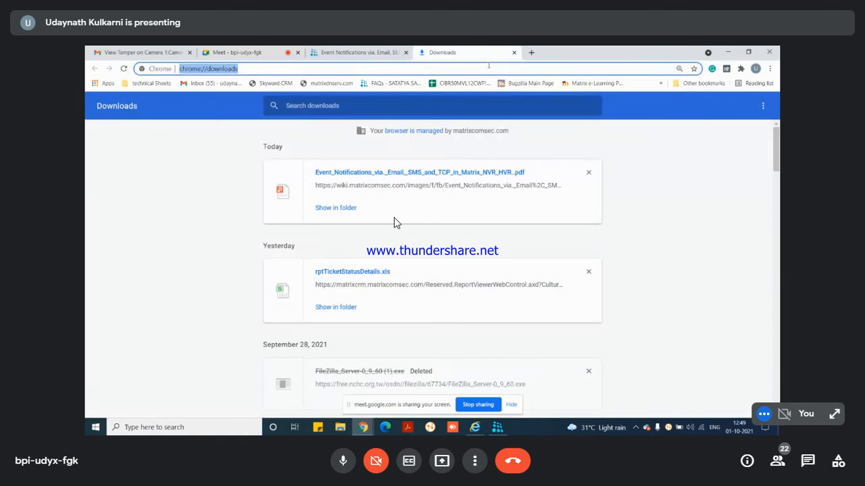
key("ctrl+v")
key("Return")
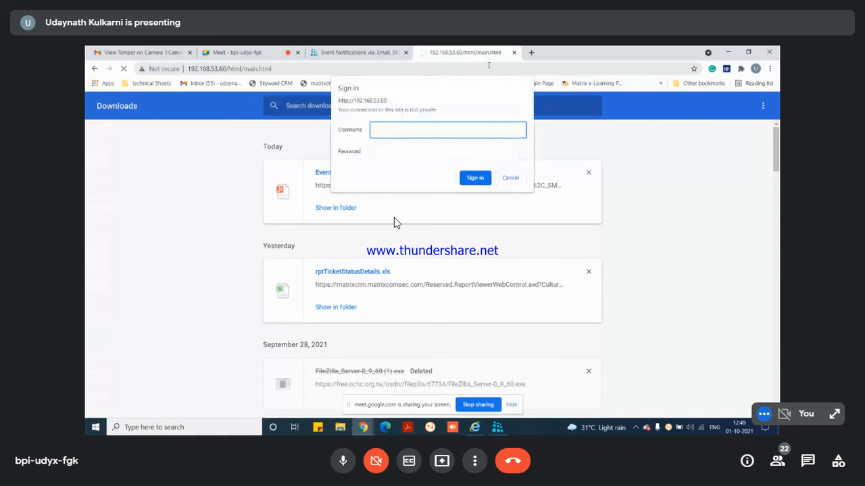
Step: Enter the camera username and password in the browser sign-in prompt twice
type("admin")
key("Tab")
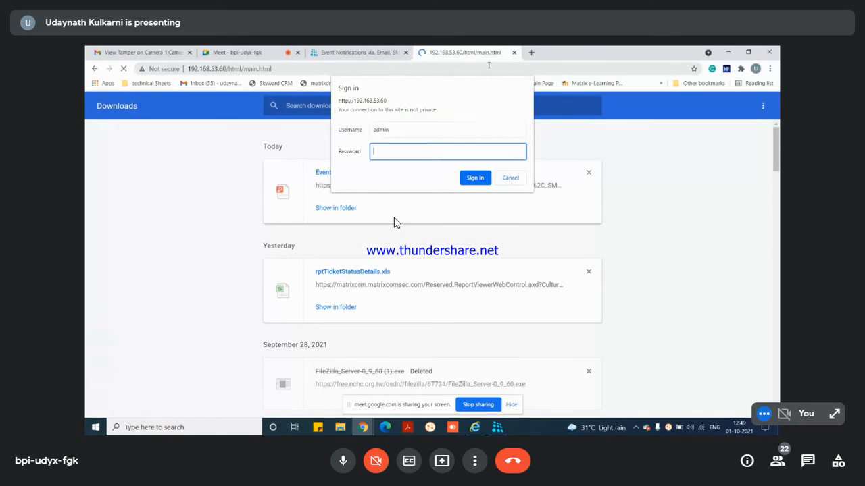
type("admin")
key("Return")
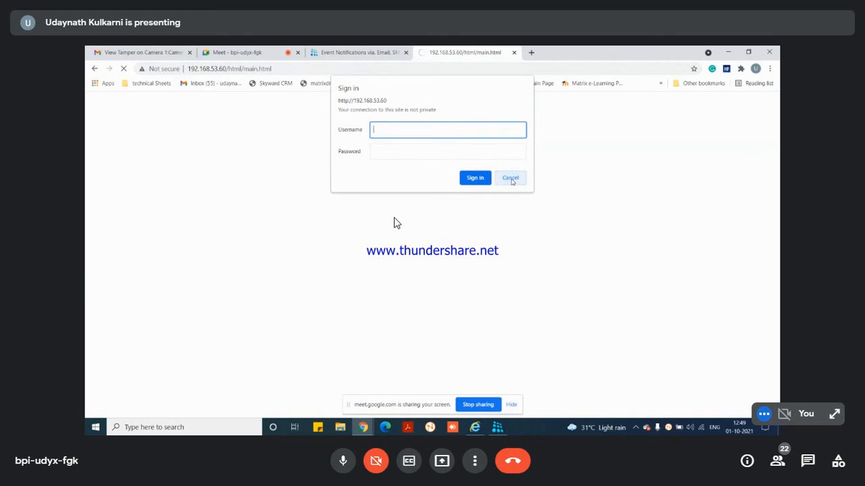
type("admin")
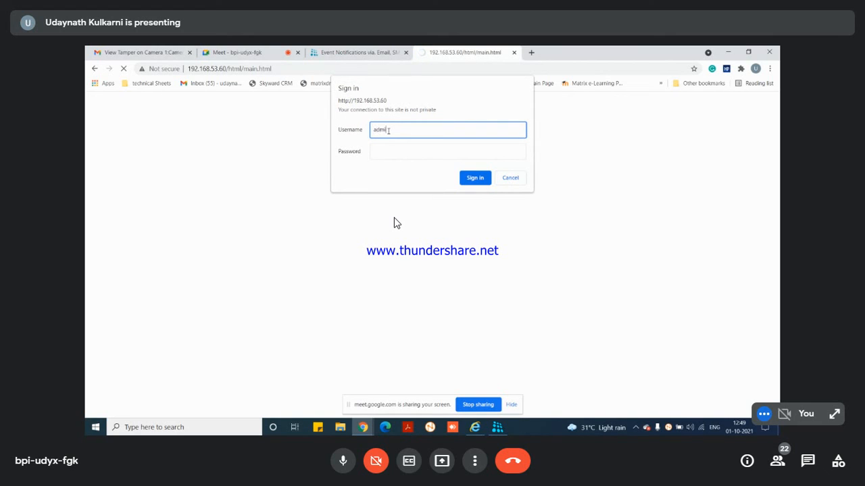
key("Tab")
type("admin")
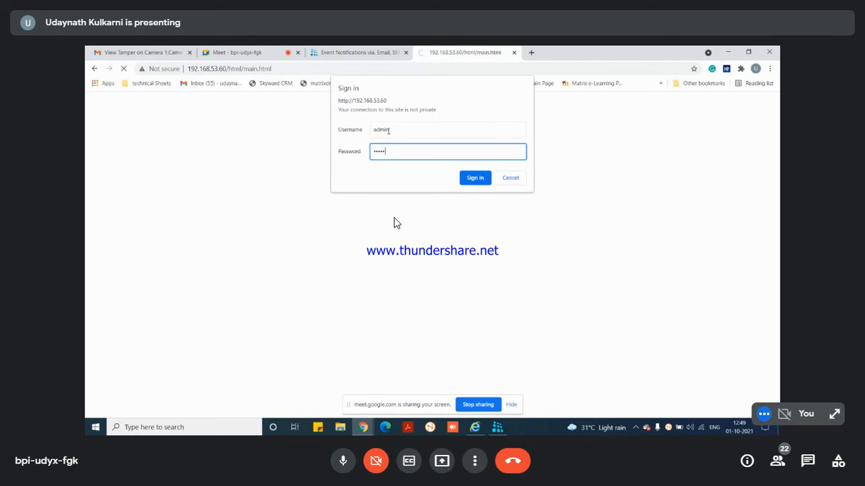
key("Return")
Step: Retry the sign-in prompt with a retyped password, cancel it, and enter the SATATYA login password
type("admin")
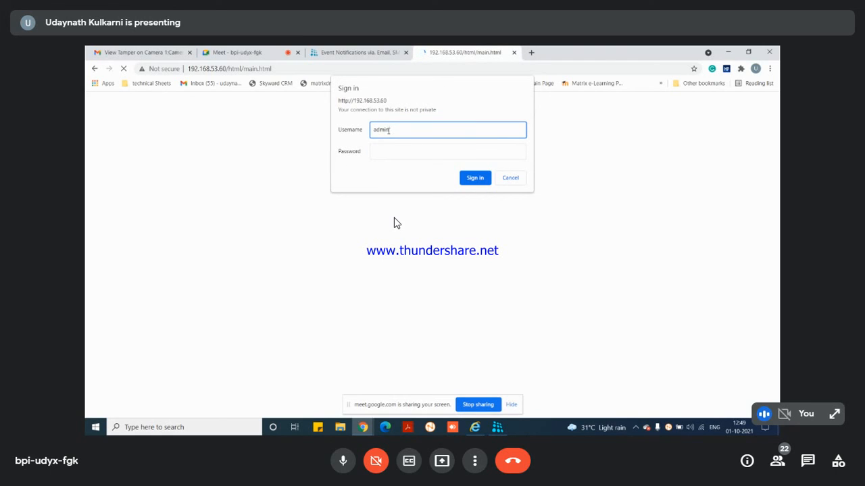
key("Tab")
type("•")
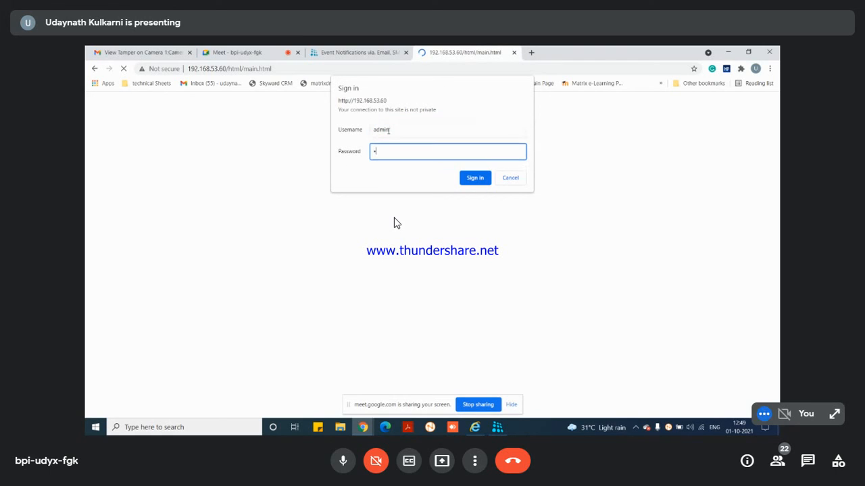
type("•••••")
key("ctrl+a")
type("••••")
key("Return")
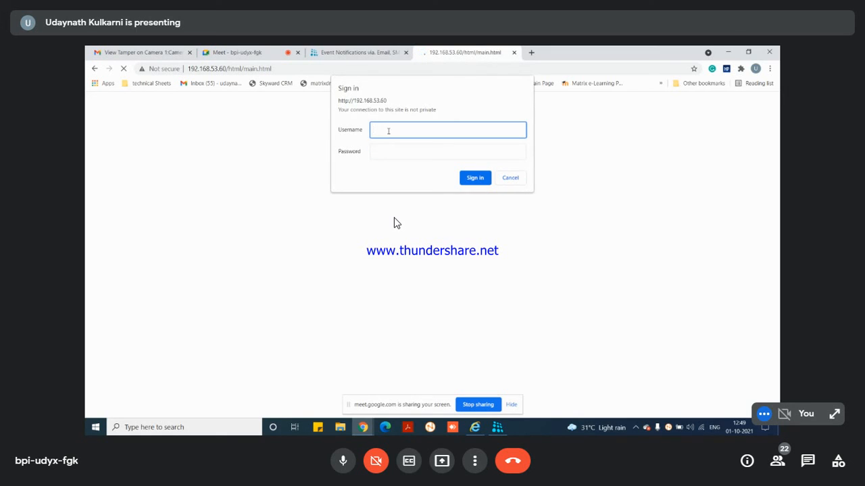
left_click(520, 178)
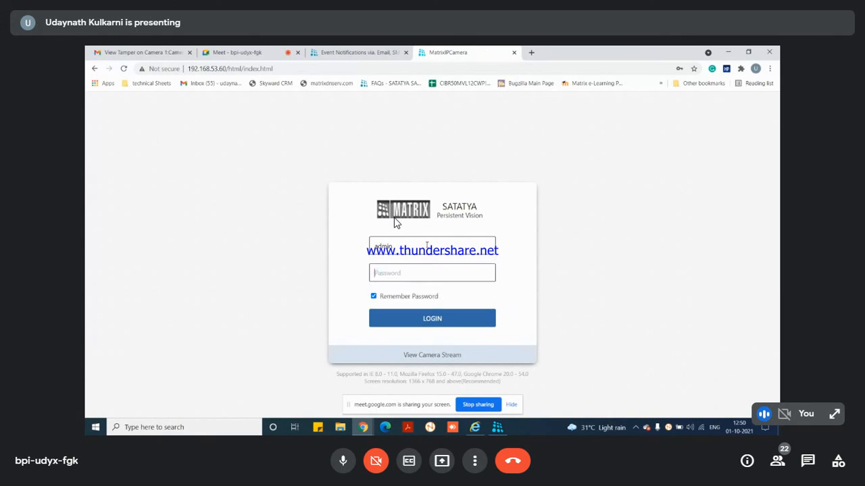
type("•••••••")
Step: Log in, open Profile 4's ROI settings under Configuration, then log out of the camera page
key("Return")
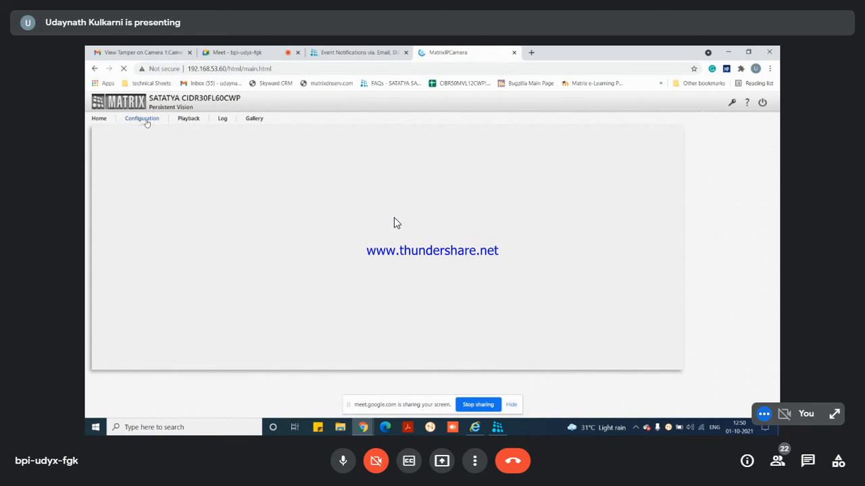
left_click(146, 120)
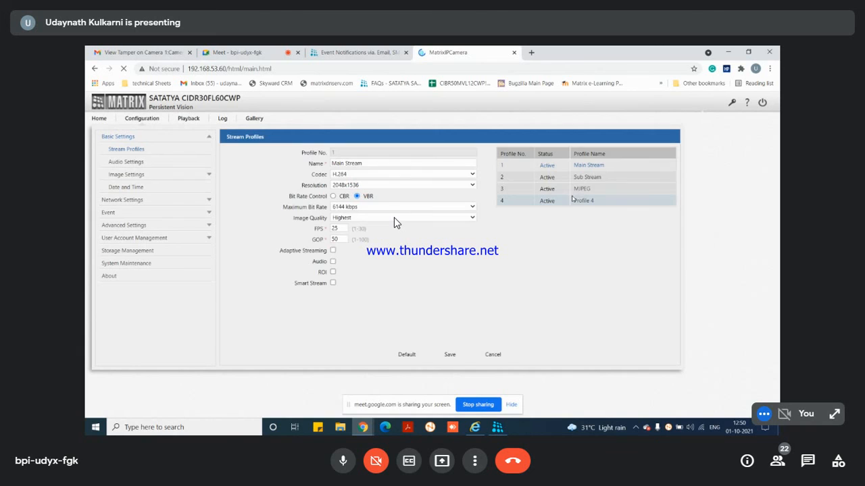
left_click(575, 200)
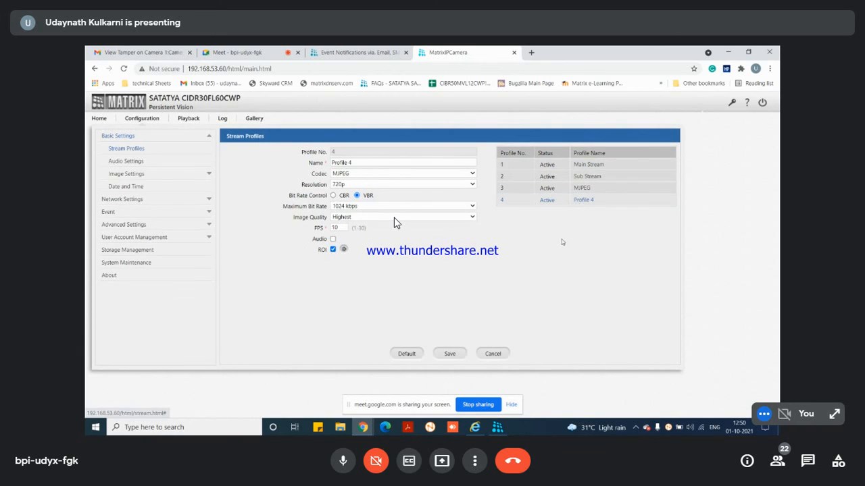
left_click(343, 250)
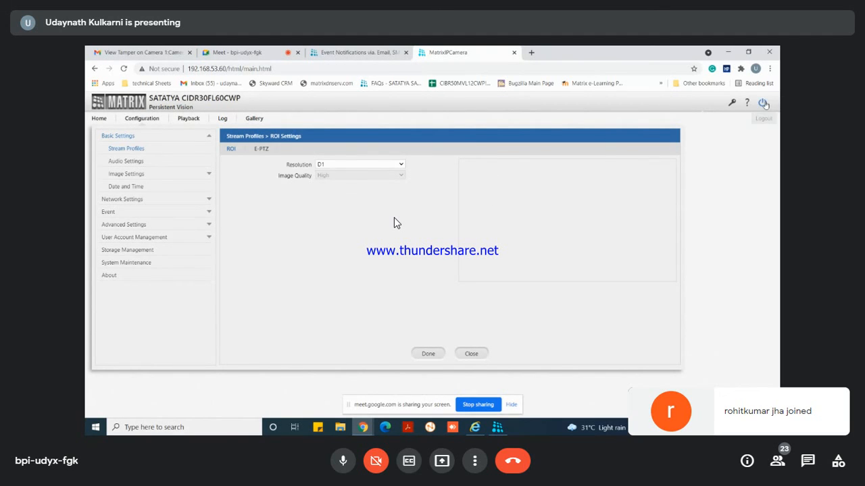
left_click(762, 102)
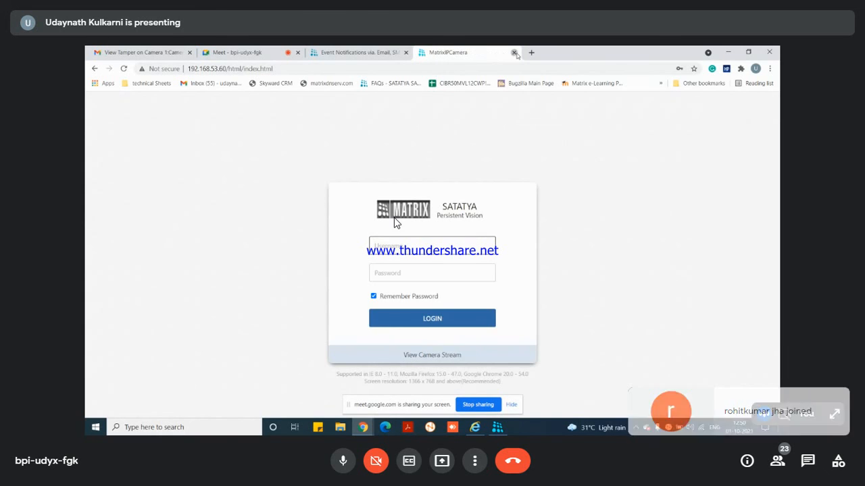
Step: Close the Chrome camera tab, minimize Chrome, and log out of the Internet Explorer ROI session
left_click(514, 53)
left_click(728, 52)
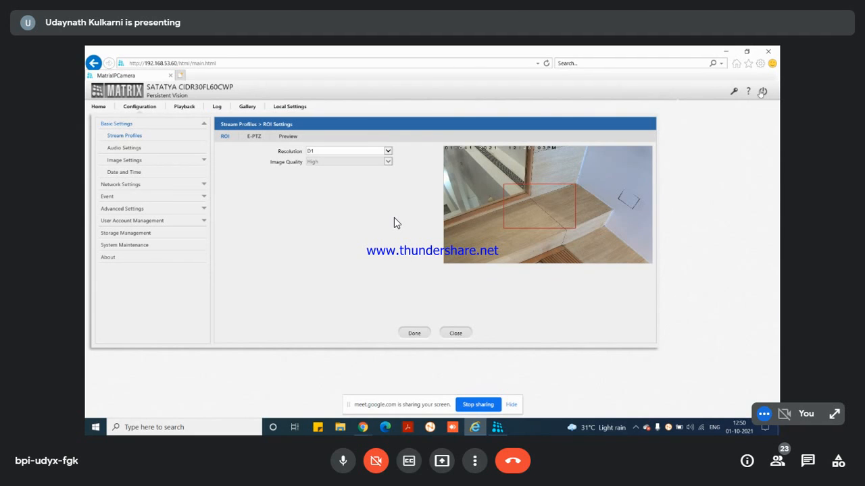
left_click(762, 92)
mouse_move(363, 427)
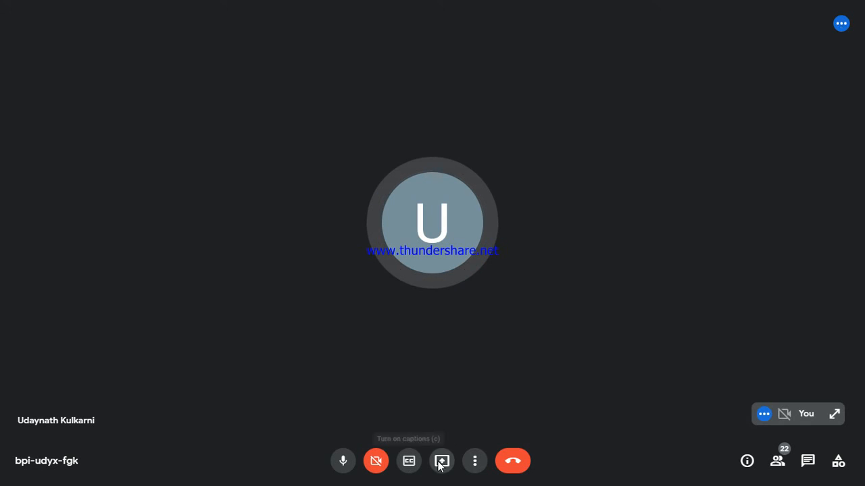
Step: Try the Tiled and Auto layouts, settle on Sidebar, and close the Change layout dialog
left_click(474, 465)
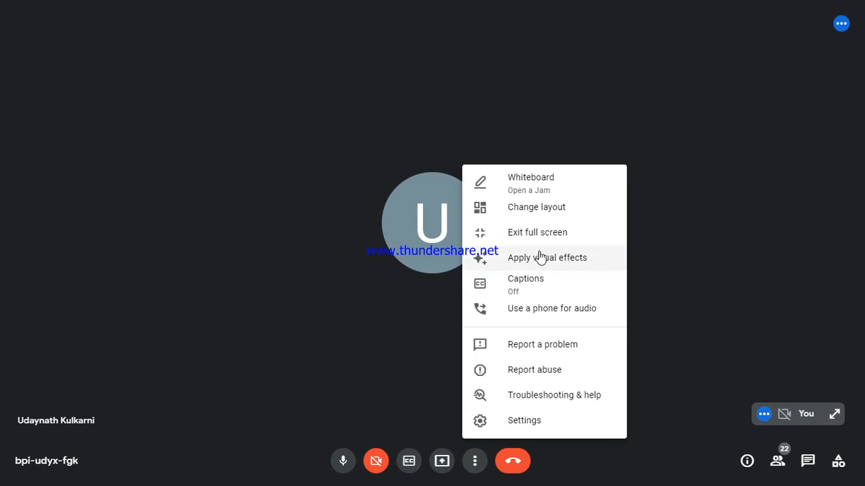
left_click(521, 212)
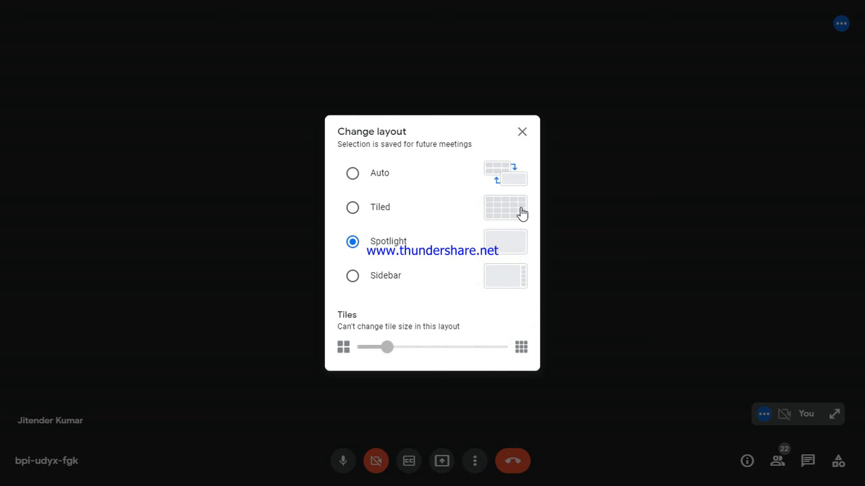
left_click(521, 209)
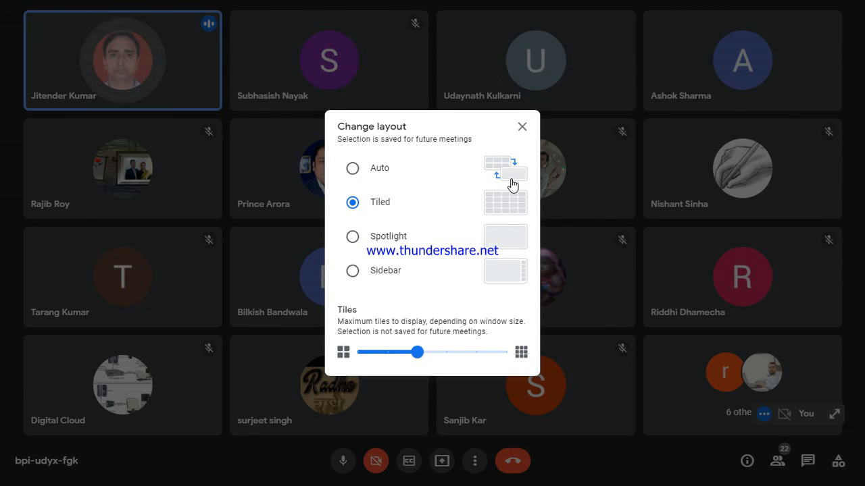
left_click(511, 181)
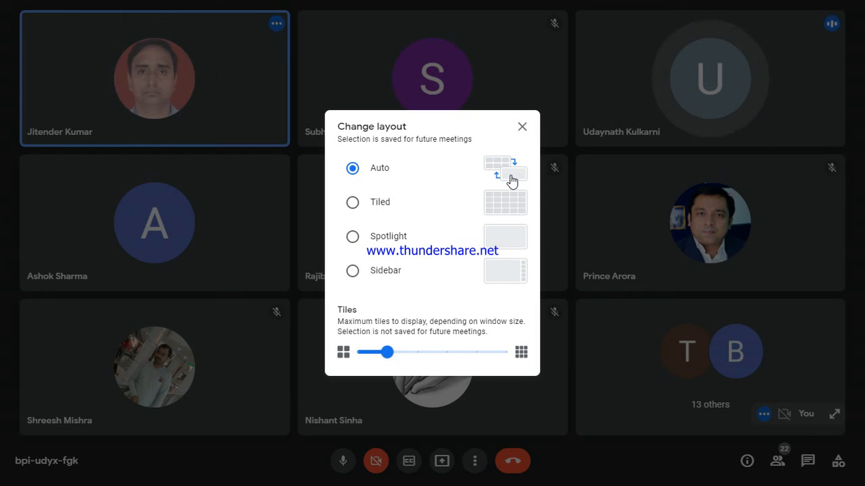
left_click(372, 271)
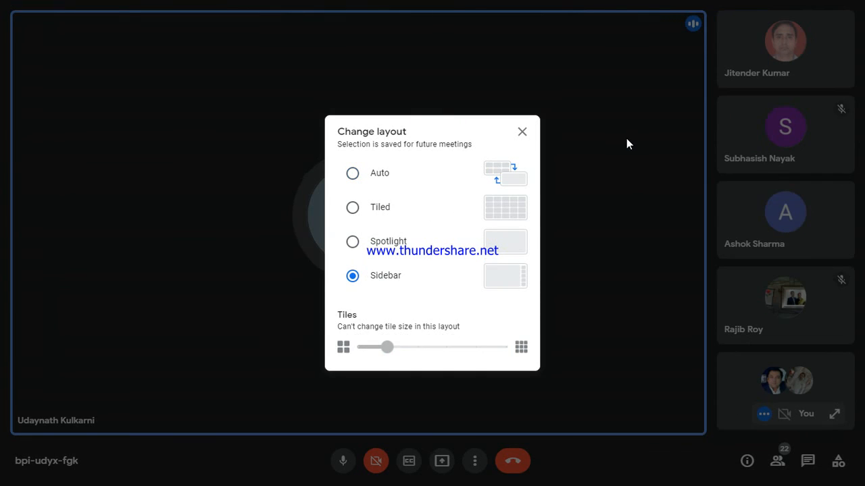
left_click(527, 129)
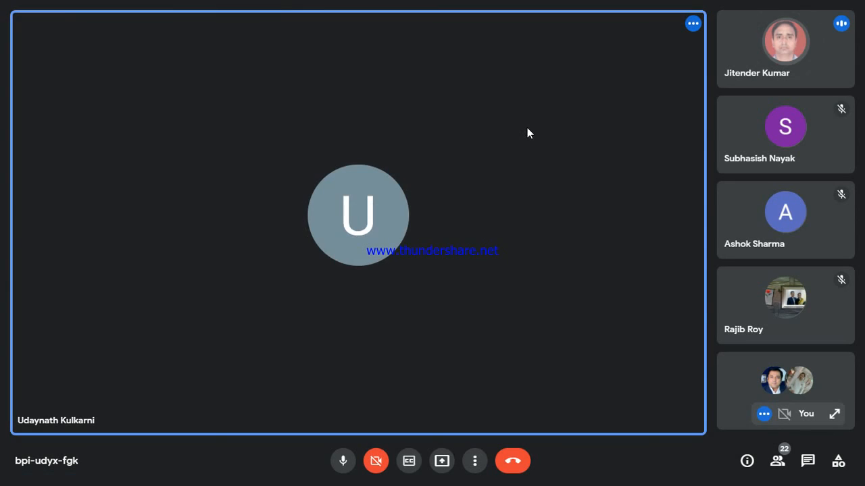
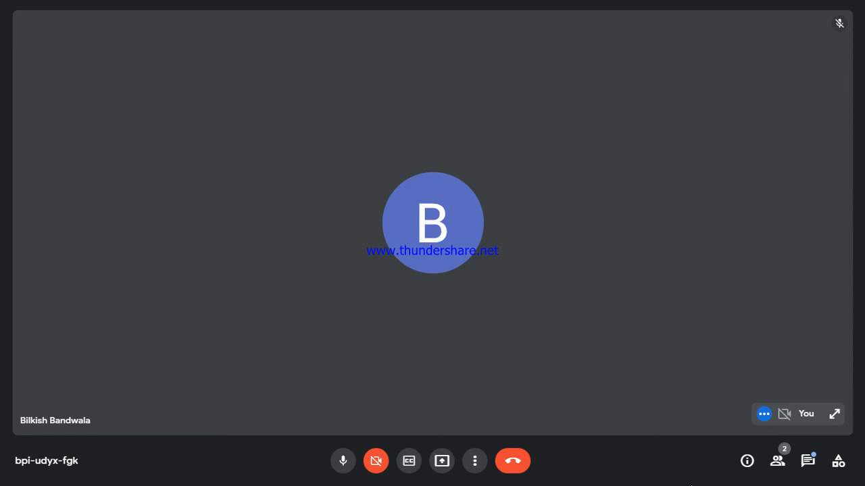
Step: Change the meeting layout from Sidebar to Spotlight and close the layout dialog
left_click(473, 464)
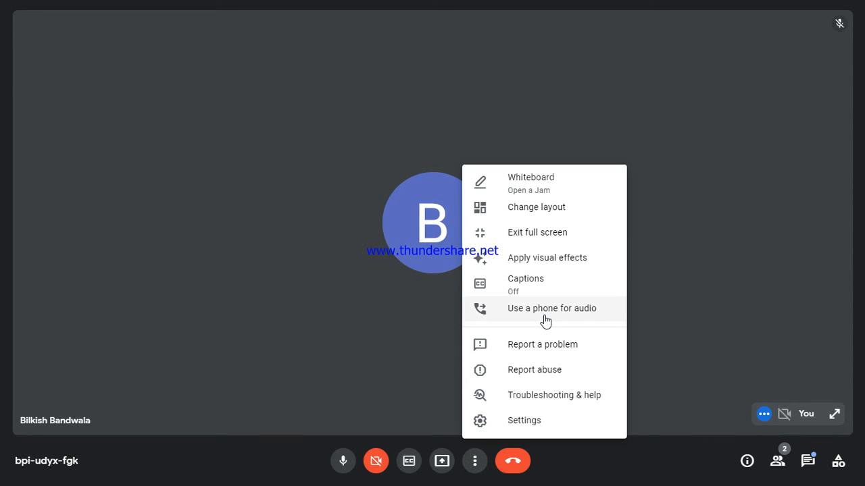
left_click(531, 207)
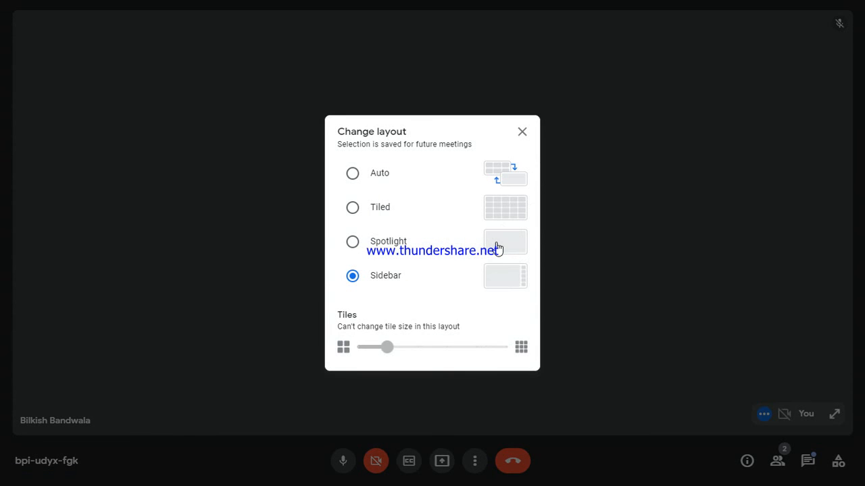
left_click(497, 248)
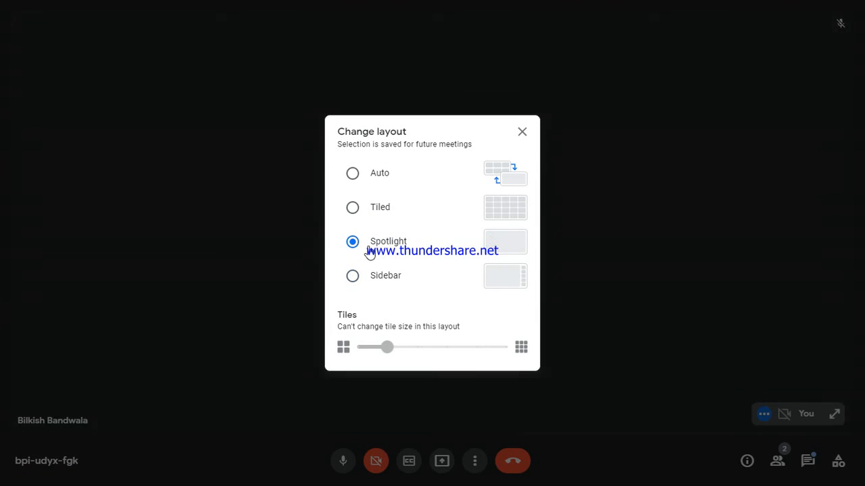
left_click(519, 132)
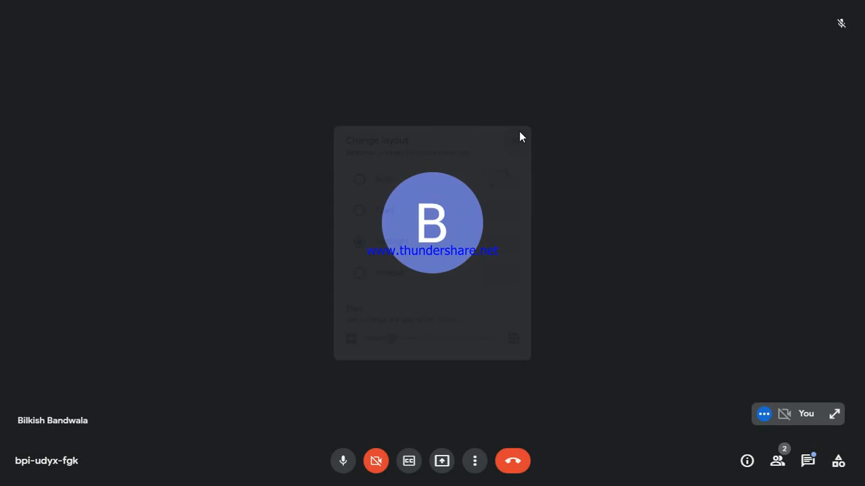
Step: Leave the call, close the Meet, New Tab and Matrix IPVS email tabs, and minimize Chrome
left_click(510, 462)
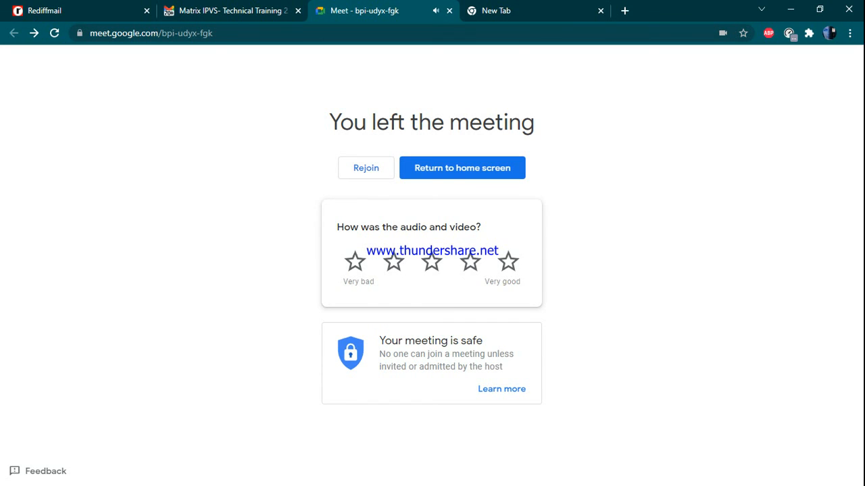
left_click(448, 11)
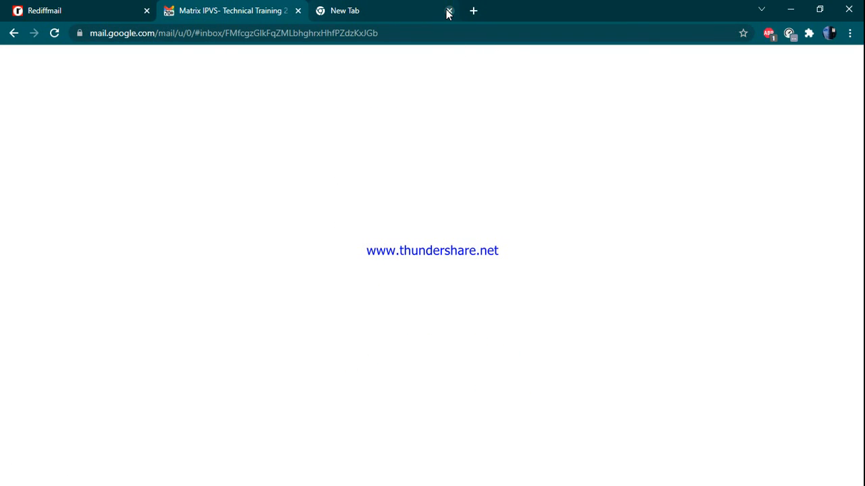
left_click(448, 11)
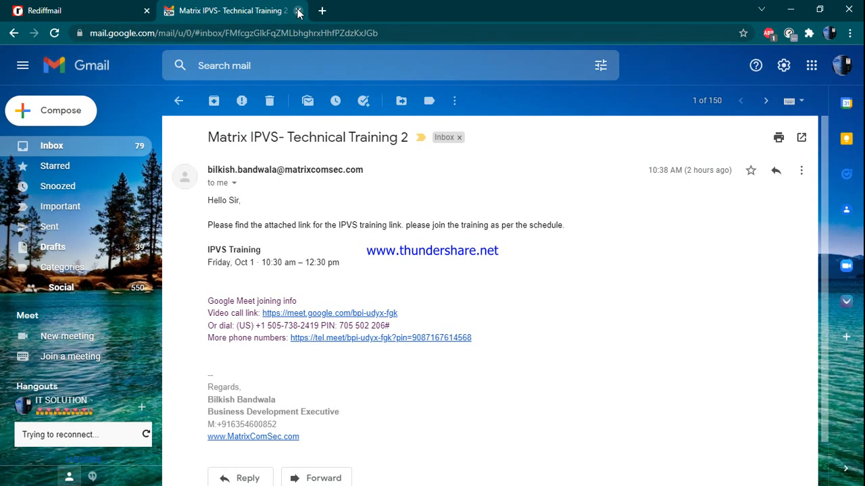
left_click(297, 11)
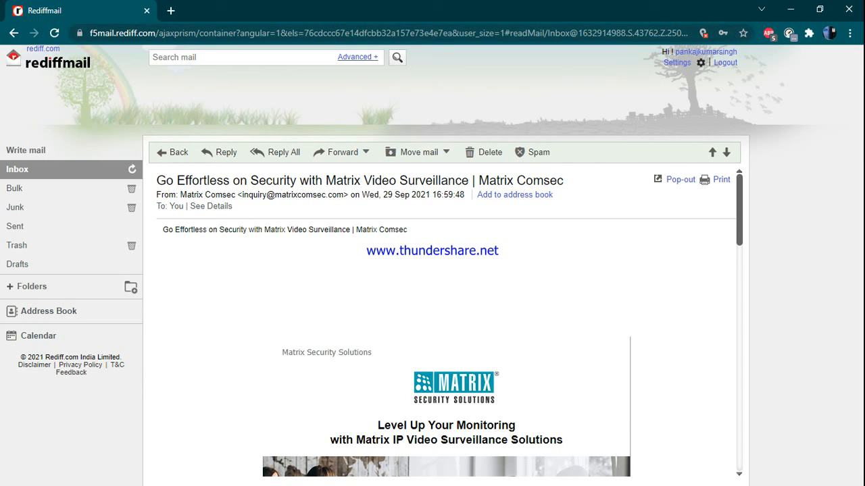
left_click(791, 10)
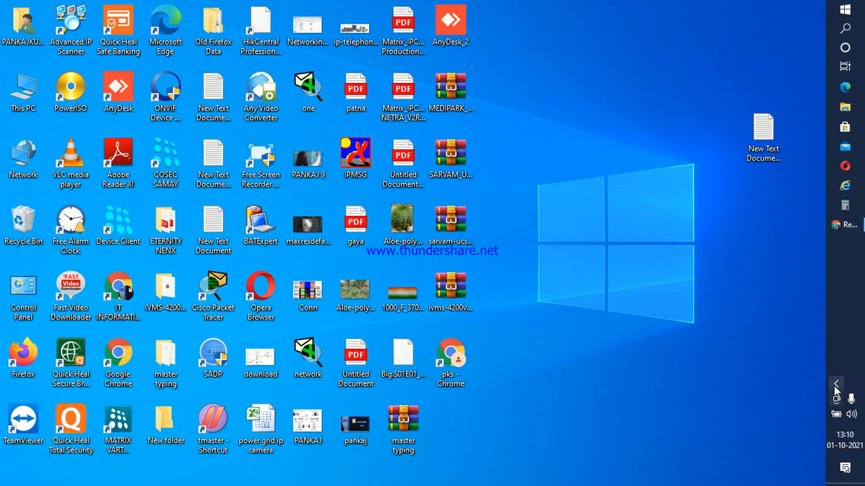